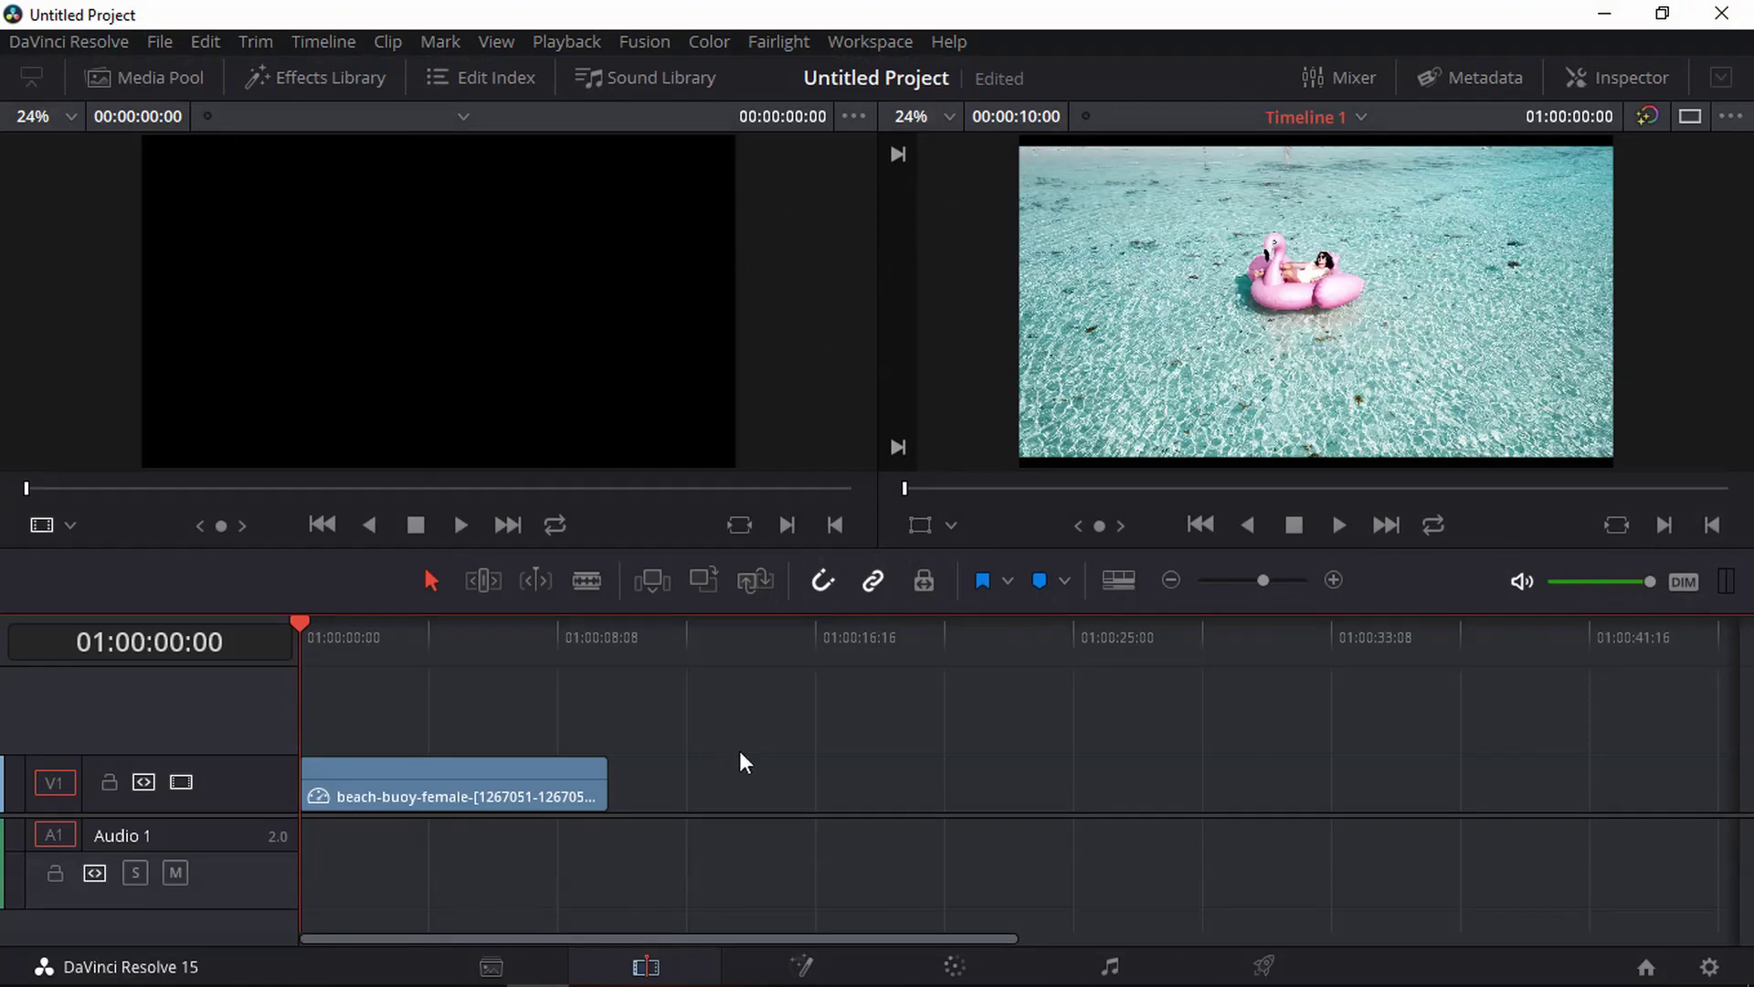
# Bring the beach clip into the Fusion page, pan the node graph and deselect MediaIn1
pyautogui.click(806, 971)
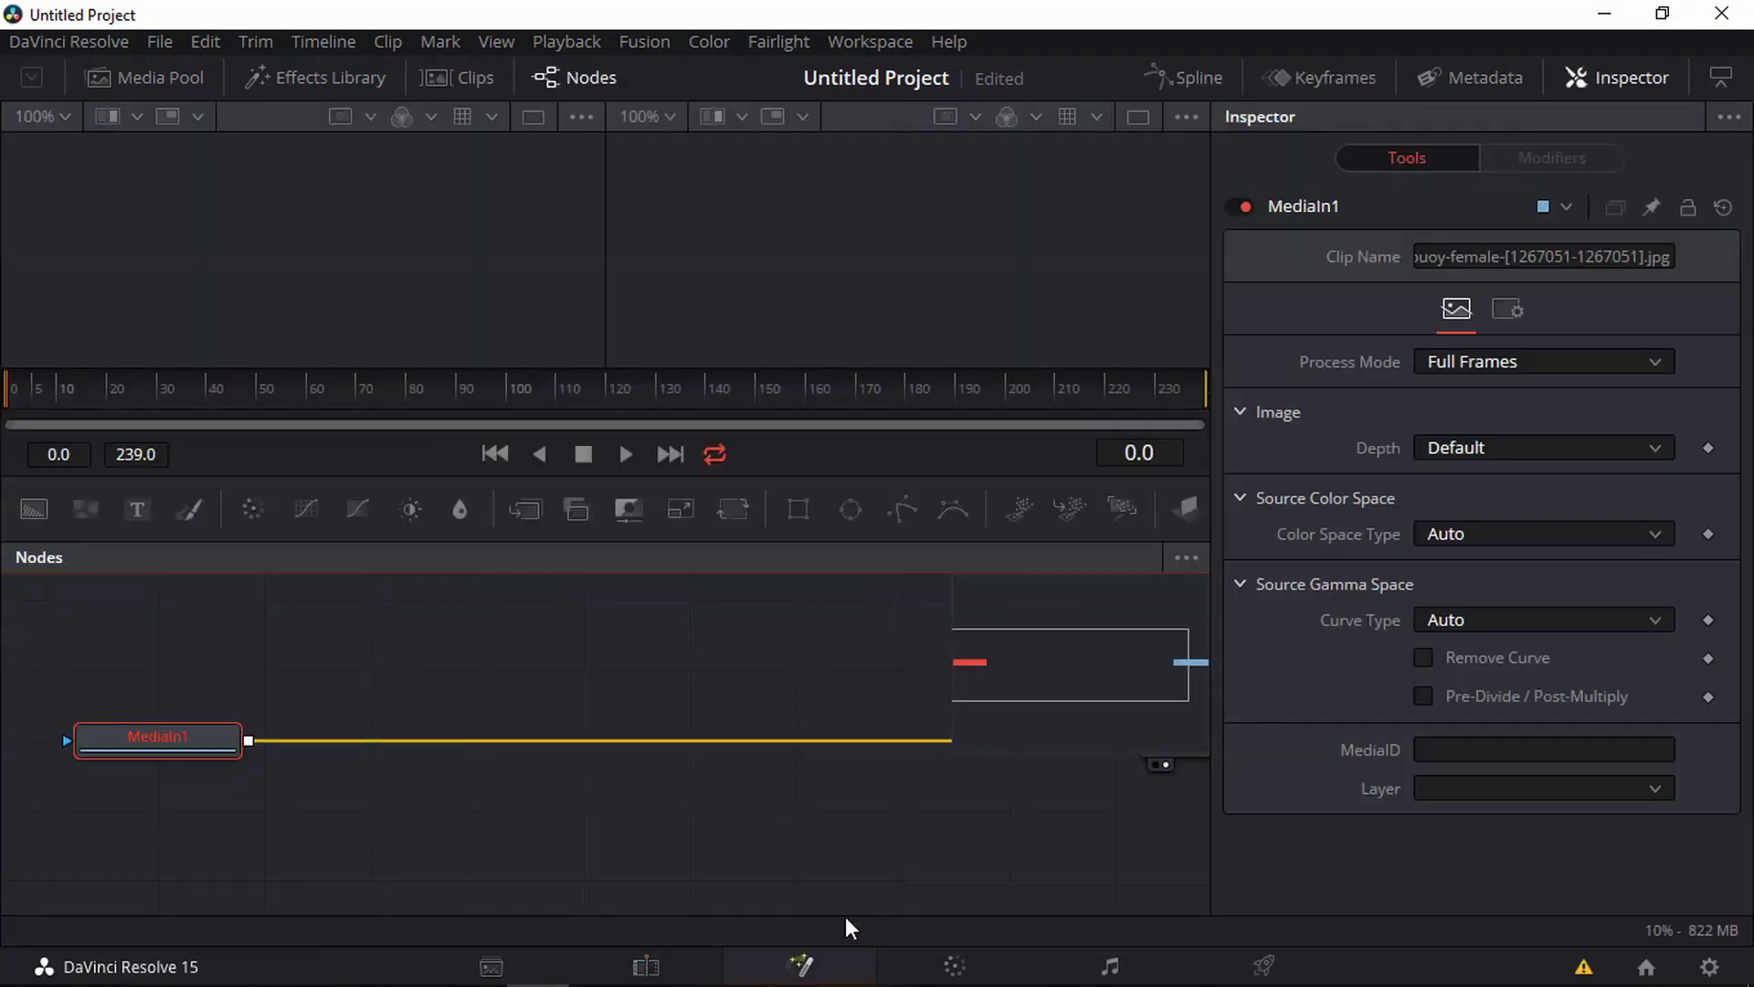
pyautogui.moveTo(887, 817); pyautogui.dragTo(625, 808)
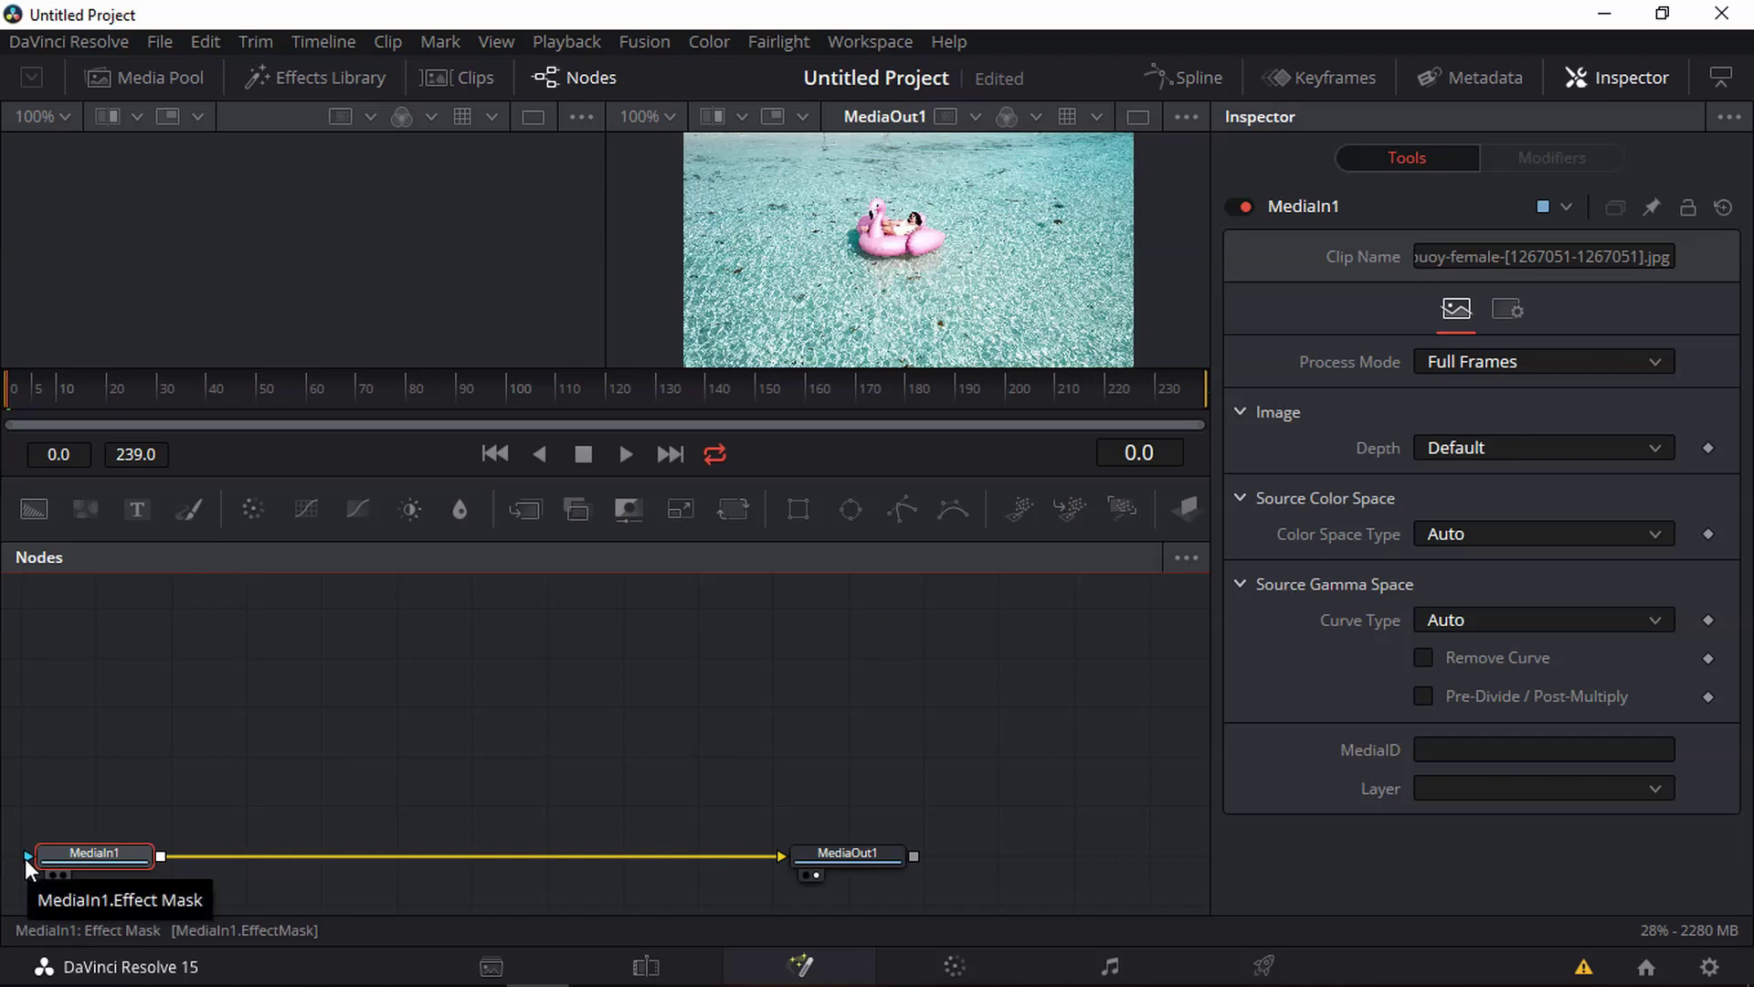
pyautogui.click(96, 809)
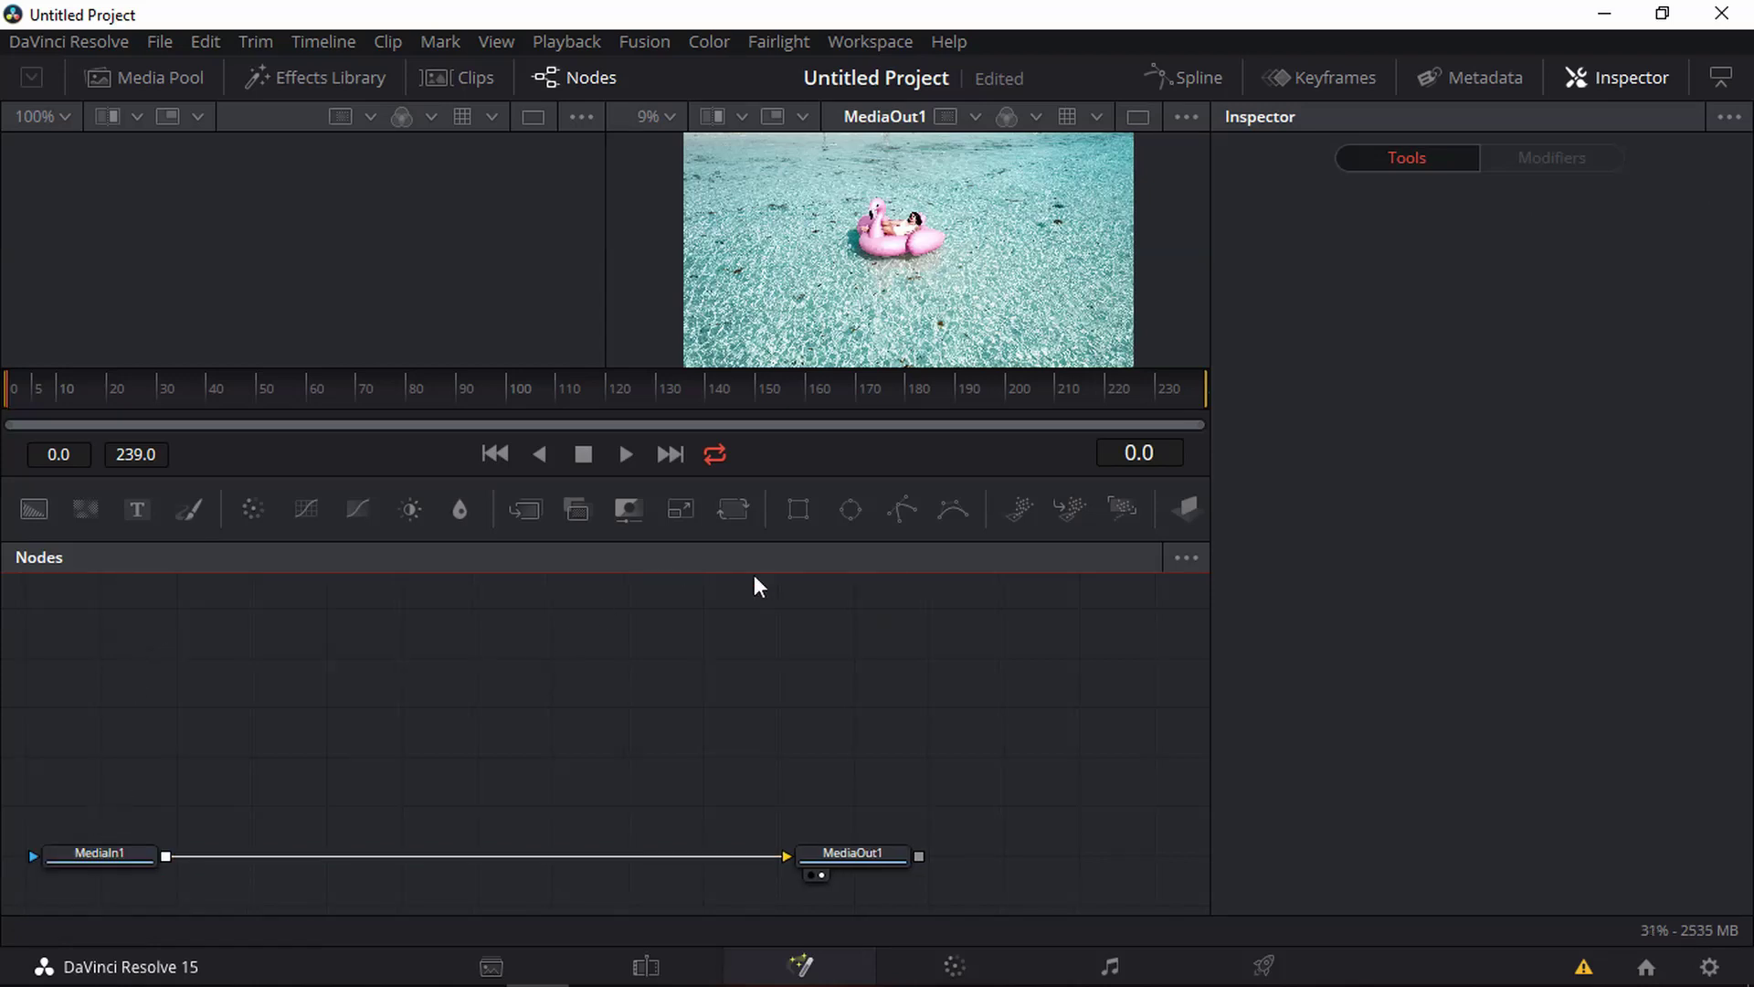
# Add an Ellipse mask node and roughly resize it in the viewer
pyautogui.click(852, 512)
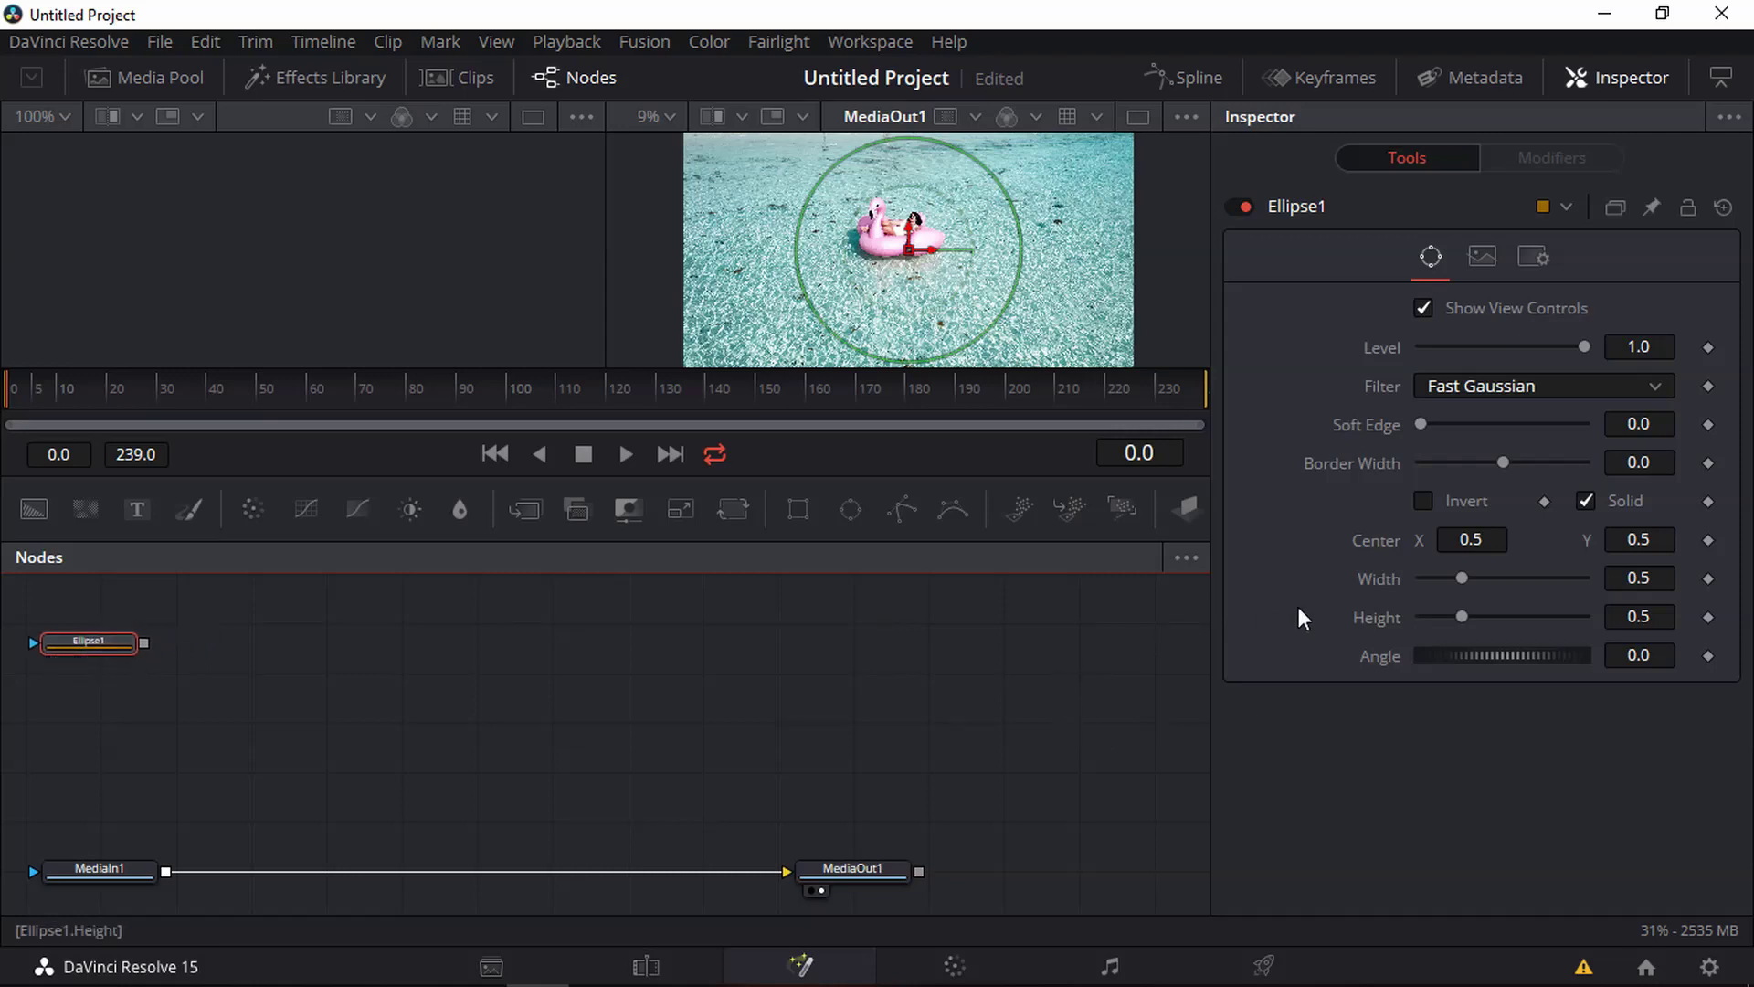
pyautogui.moveTo(1022, 261); pyautogui.dragTo(972, 265)
pyautogui.moveTo(910, 364); pyautogui.dragTo(917, 310)
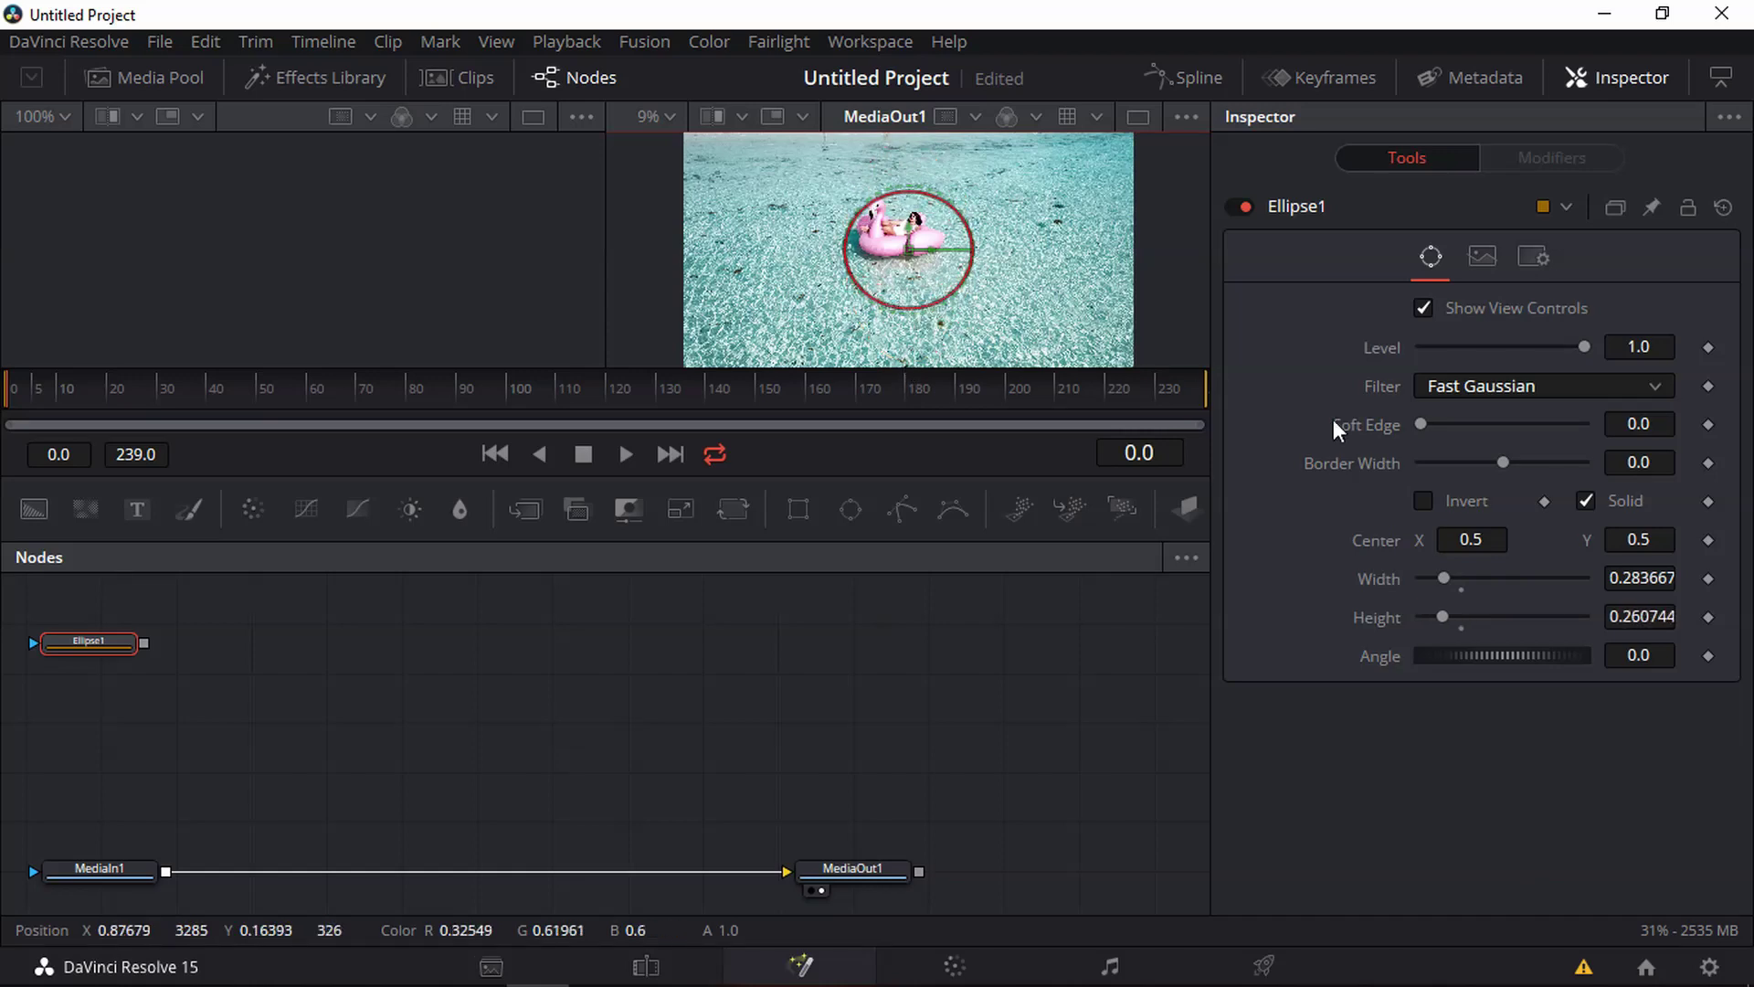
# Set the ellipse to width 0.2 and height 0.2, then move it toward the lower left
pyautogui.click(1610, 577)
pyautogui.moveTo(1611, 577); pyautogui.dragTo(1700, 581)
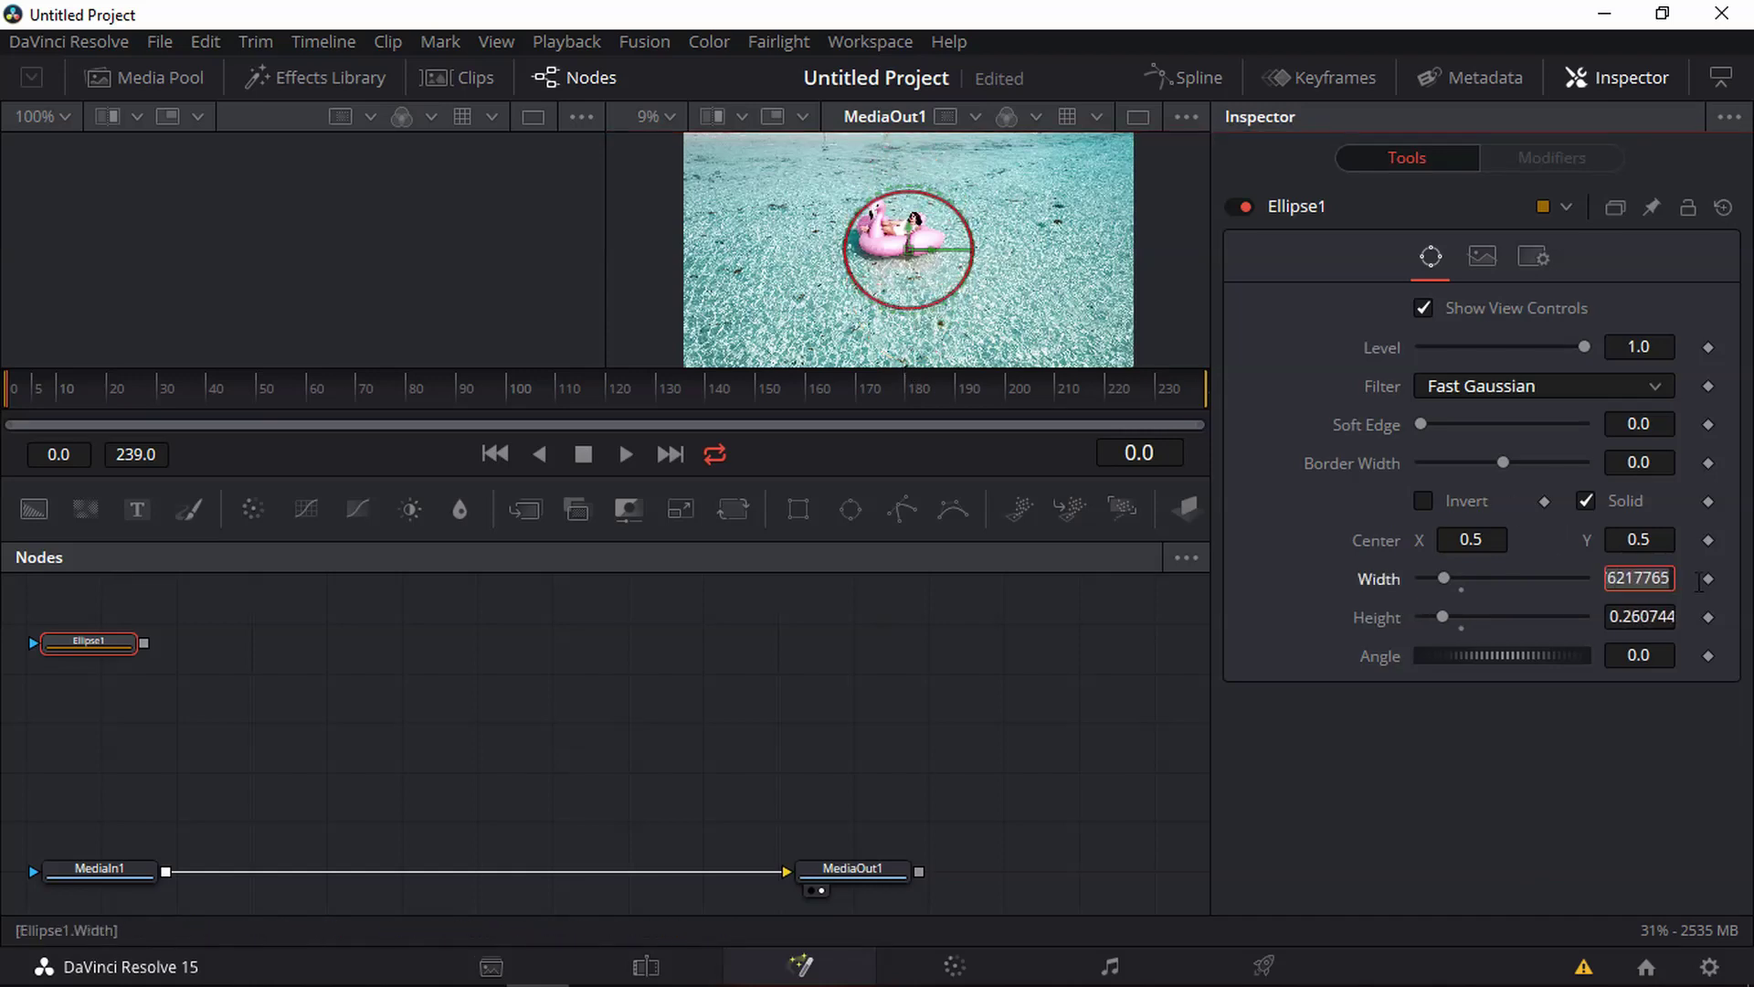
pyautogui.write('0.2')
pyautogui.press('Tab')
pyautogui.write('0.2')
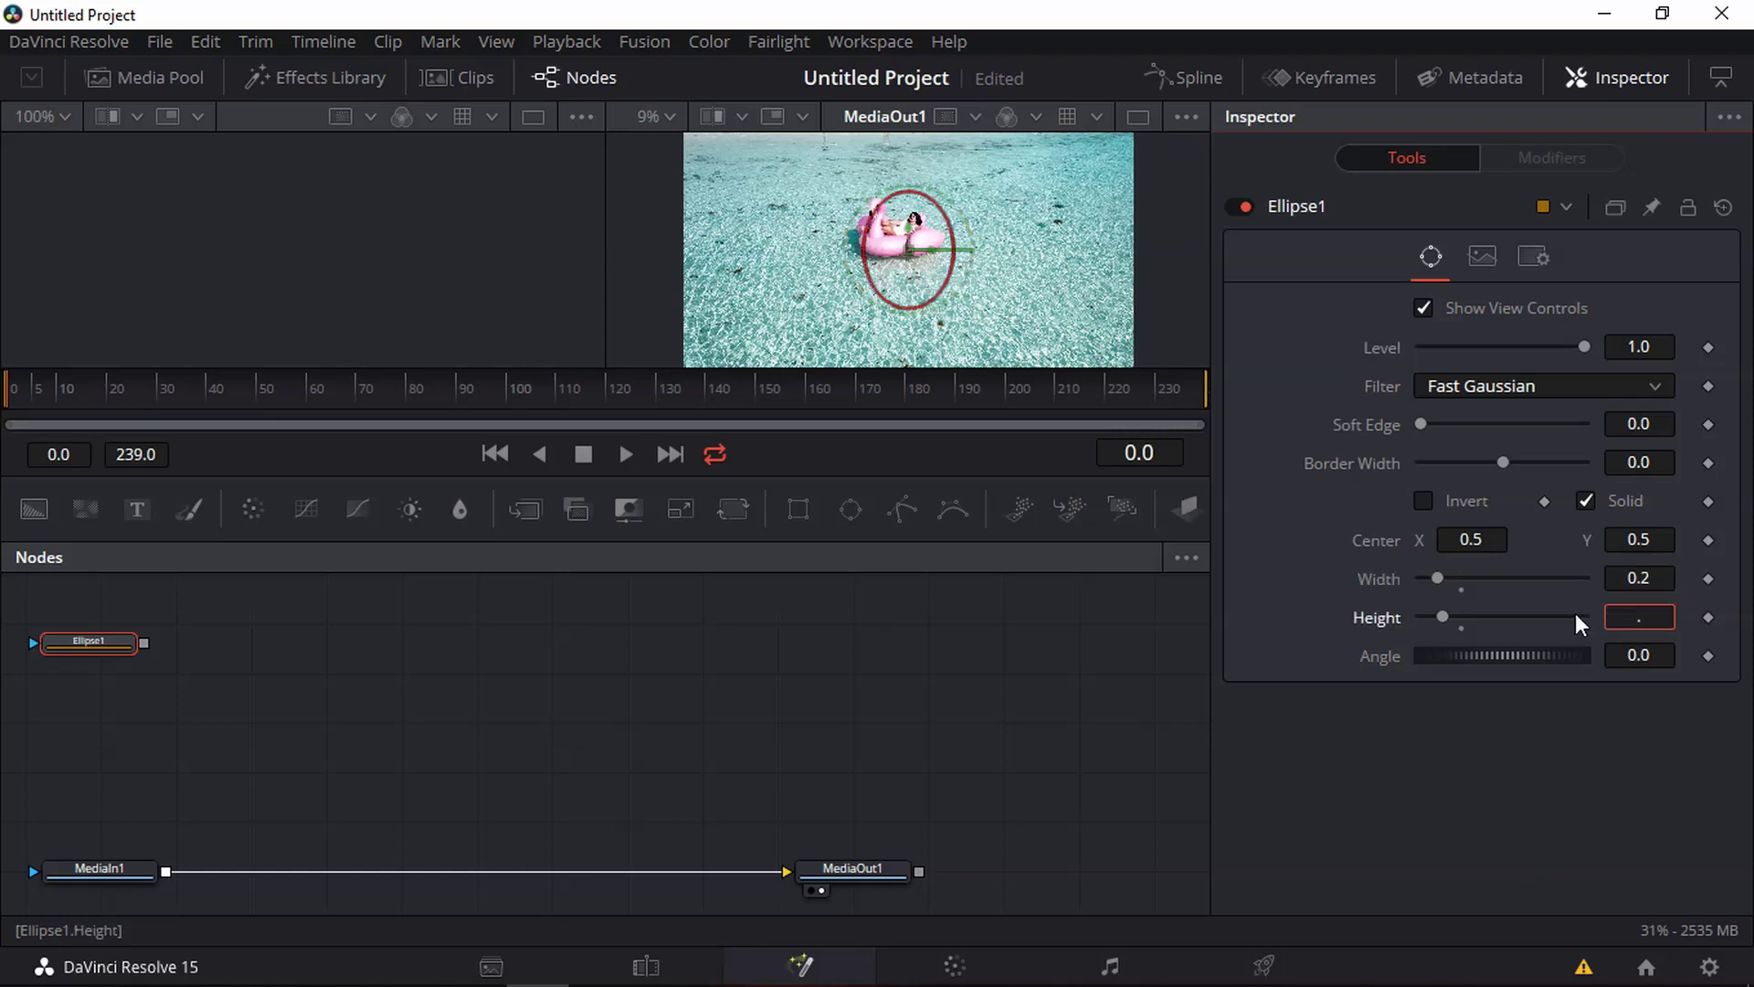
pyautogui.press('Tab')
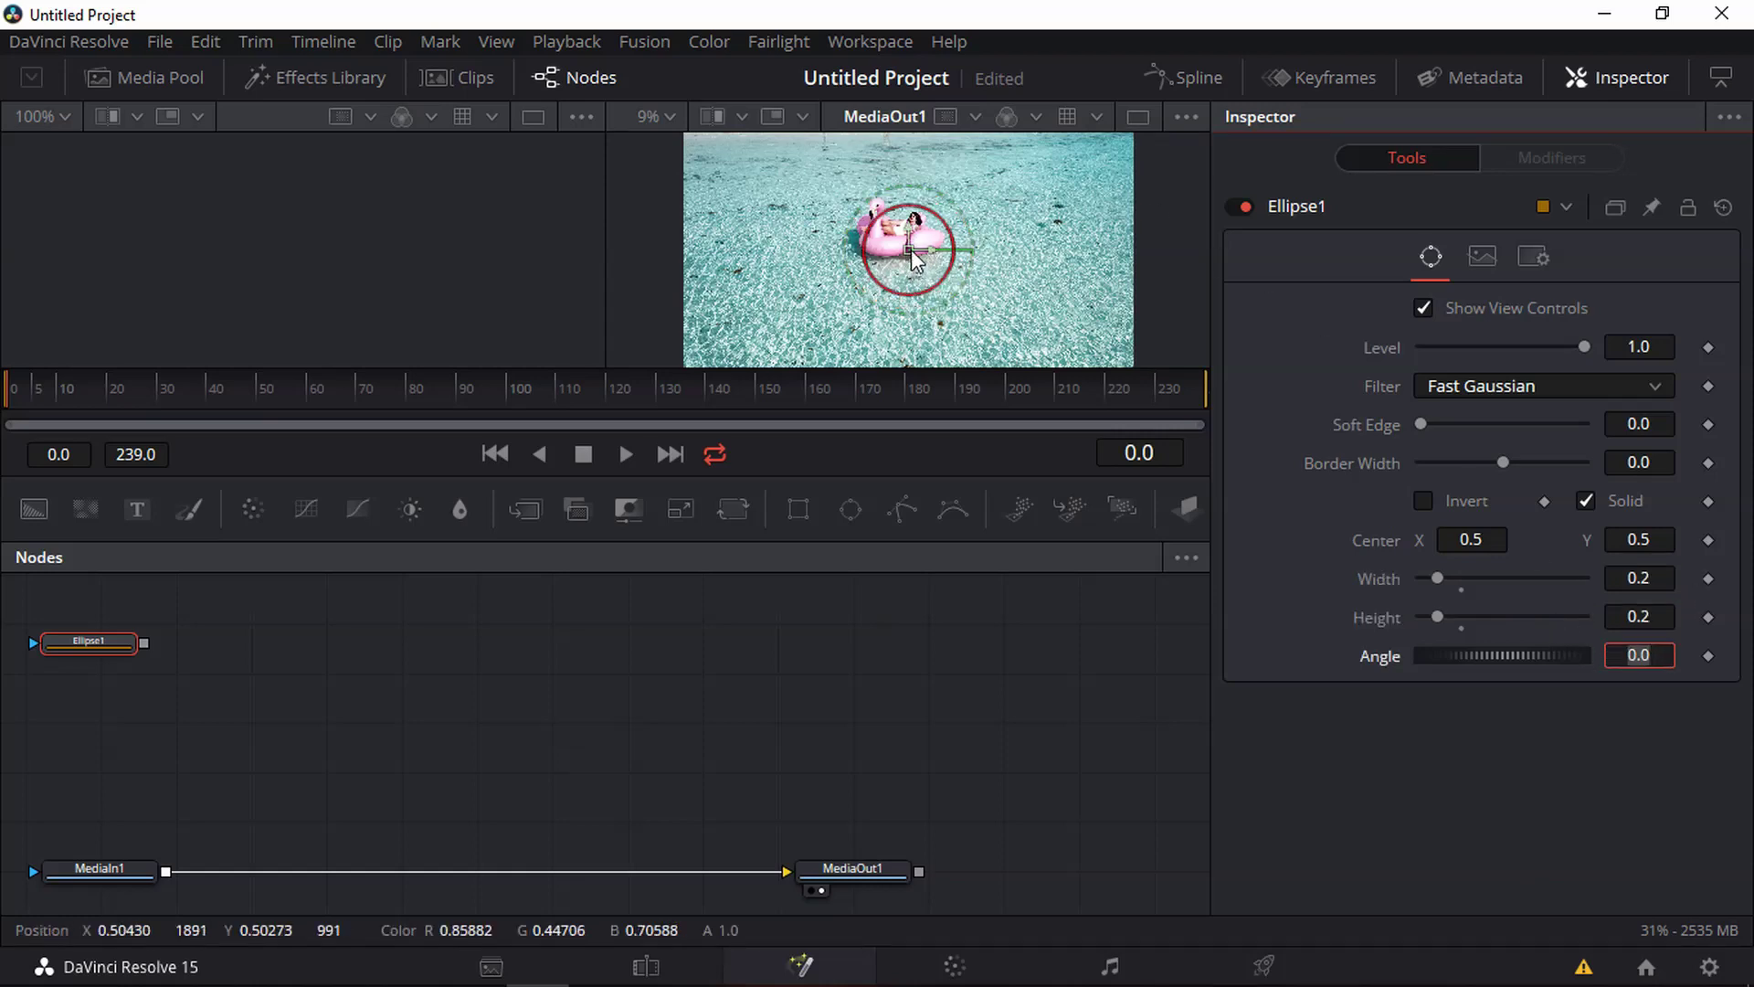
pyautogui.moveTo(899, 254); pyautogui.dragTo(737, 312)
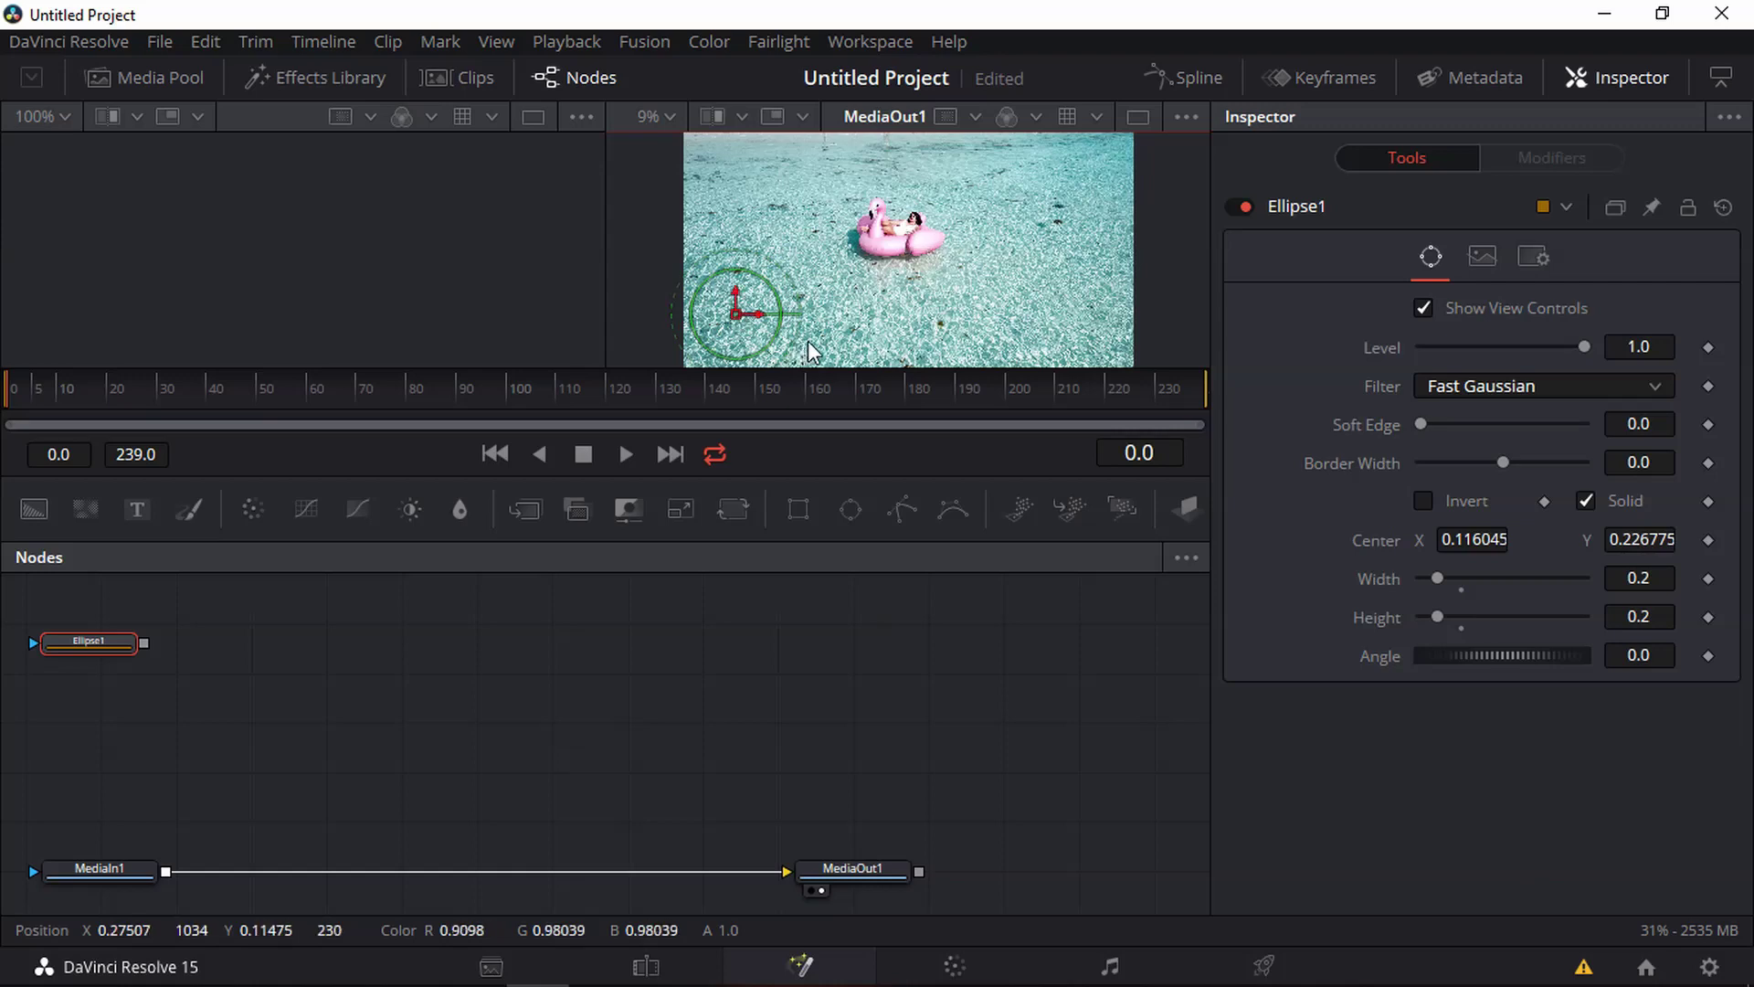
# Add a second ellipse after Ellipse1, sized 0.2 by 0.2
pyautogui.click(851, 512)
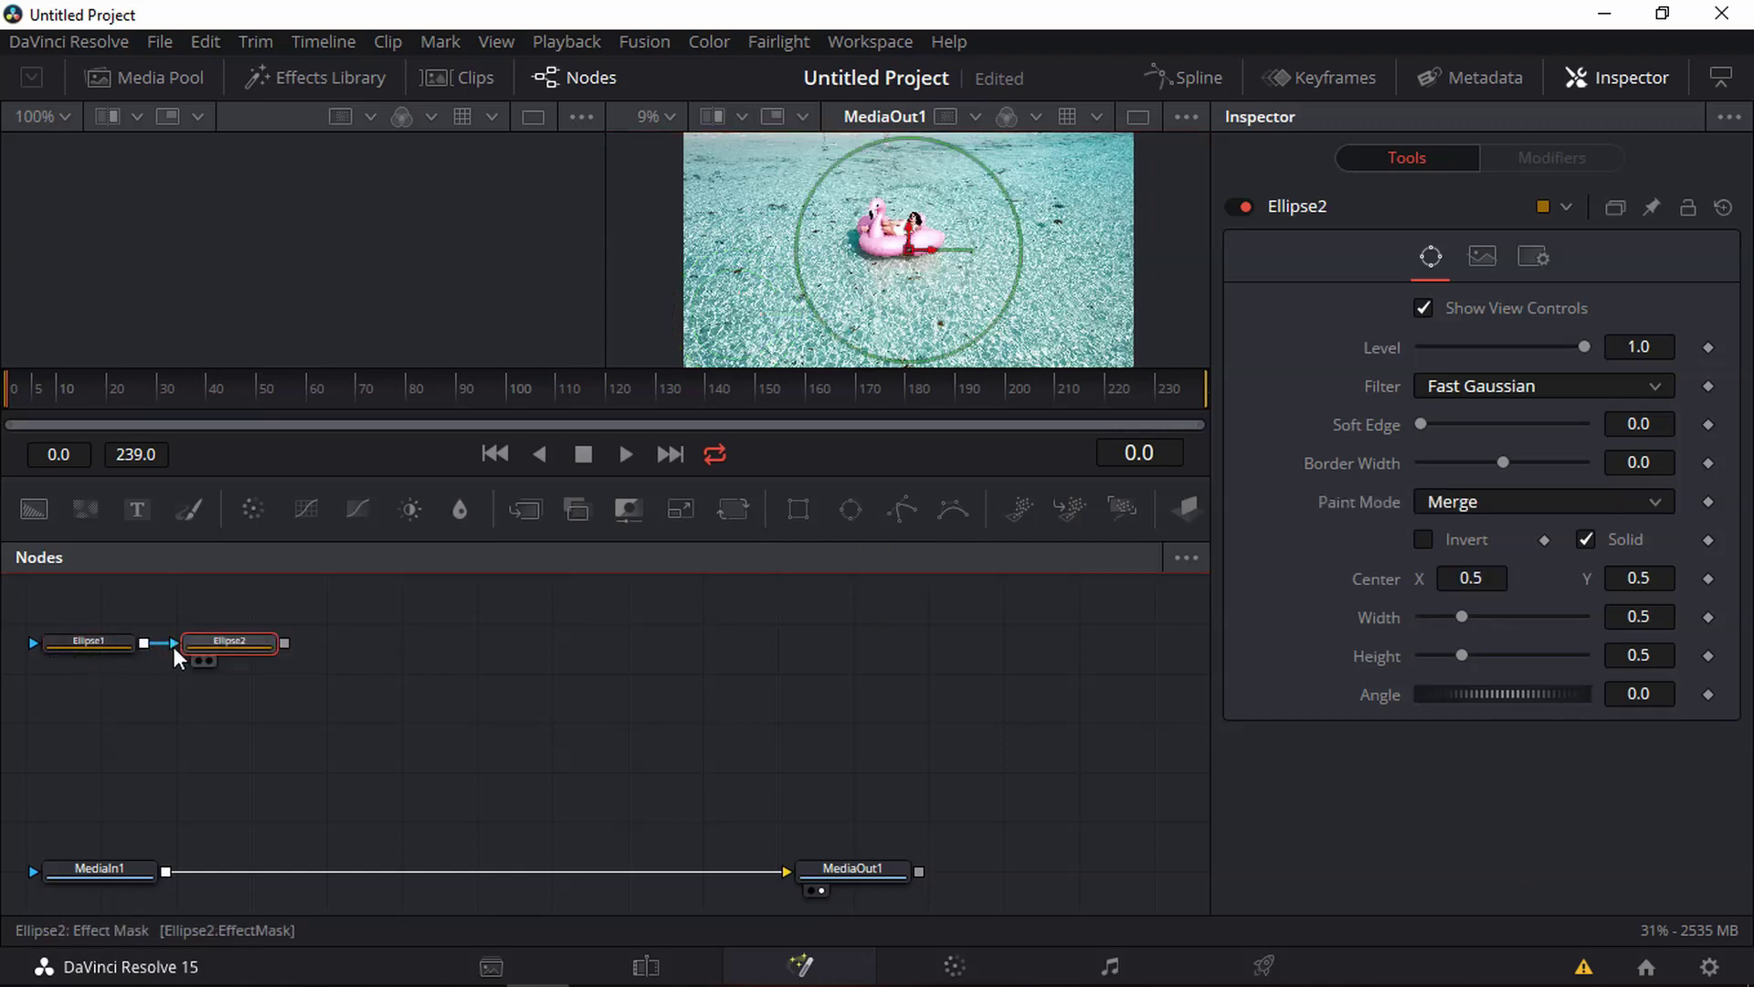
pyautogui.click(1638, 616)
pyautogui.write('0.2')
pyautogui.press('Tab')
pyautogui.write('0.2')
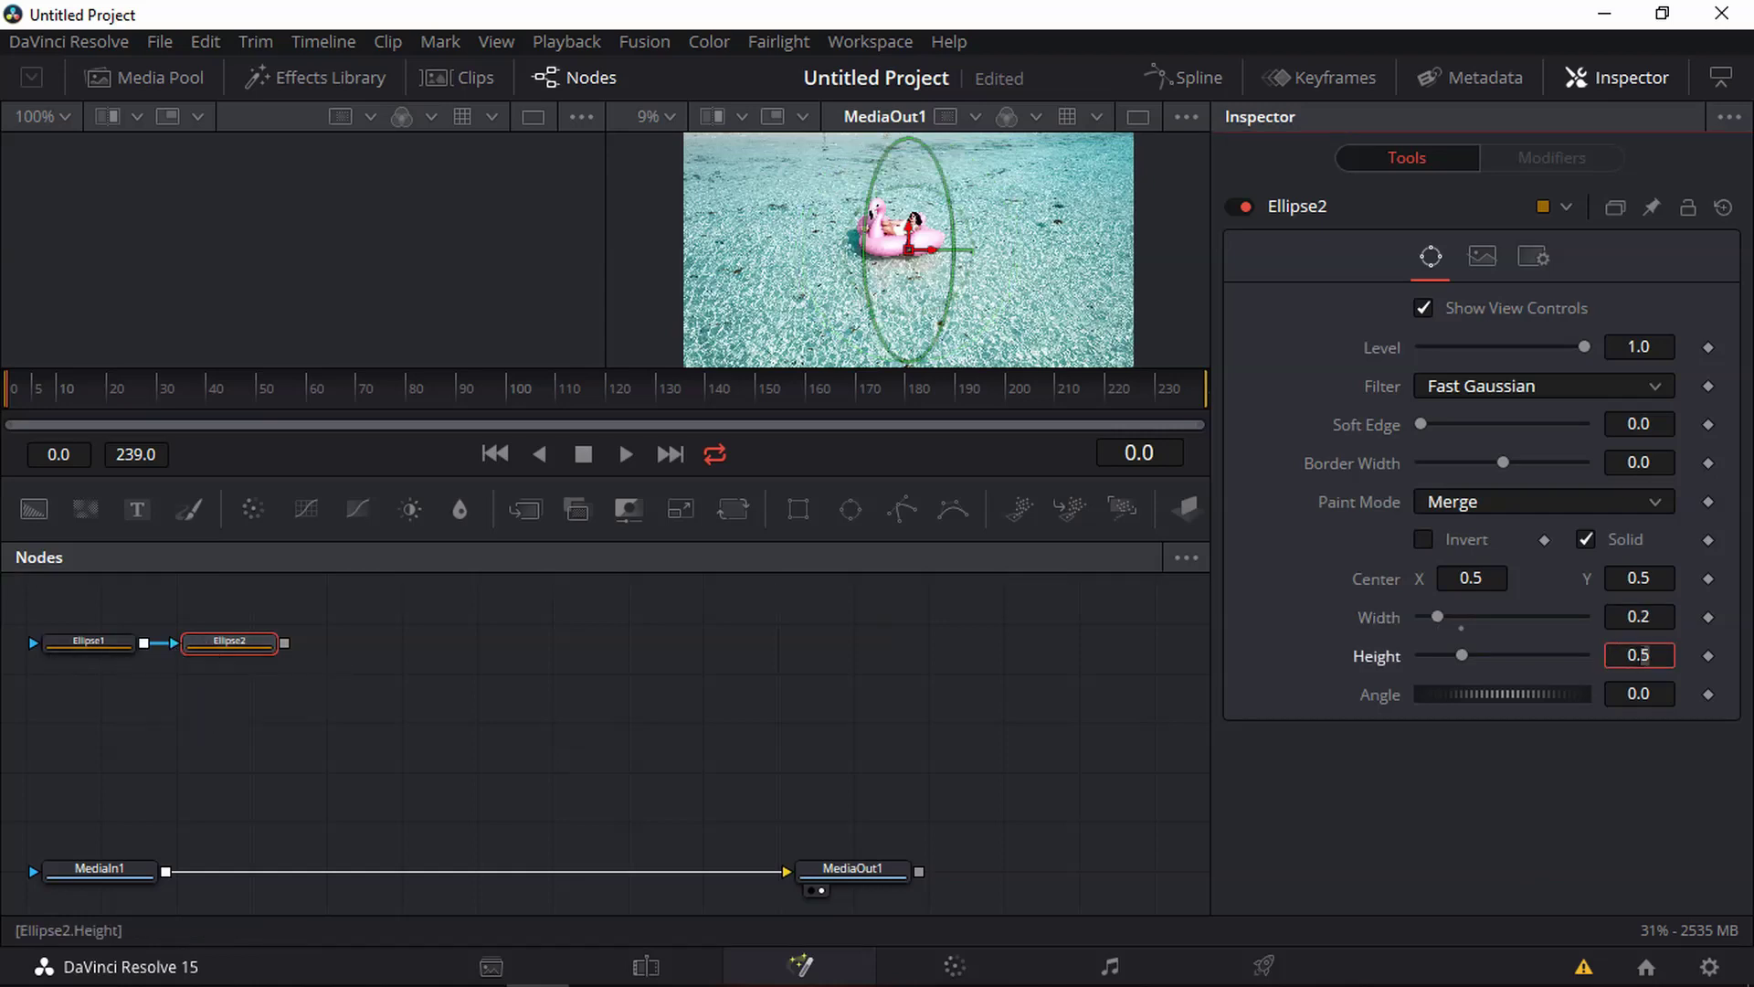
pyautogui.press('Tab')
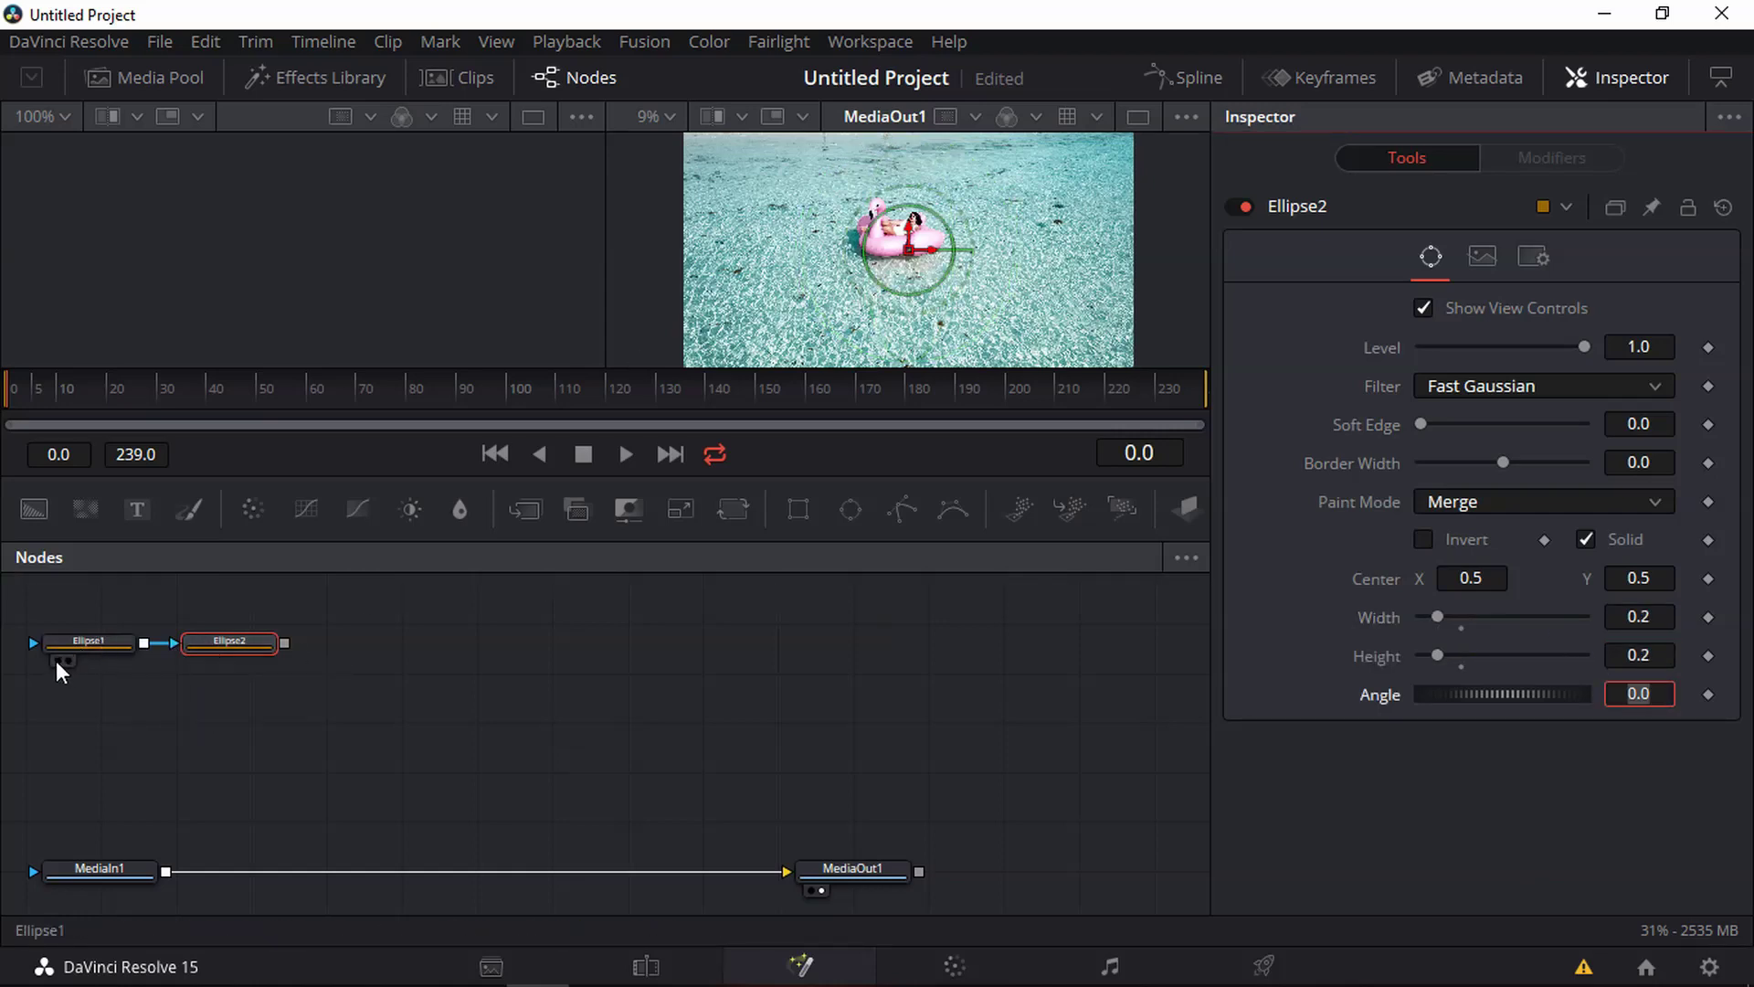
# Show Ellipse1 and Ellipse2 in the two viewers and overlap Ellipse2 on the first circle's right side
pyautogui.click(56, 660)
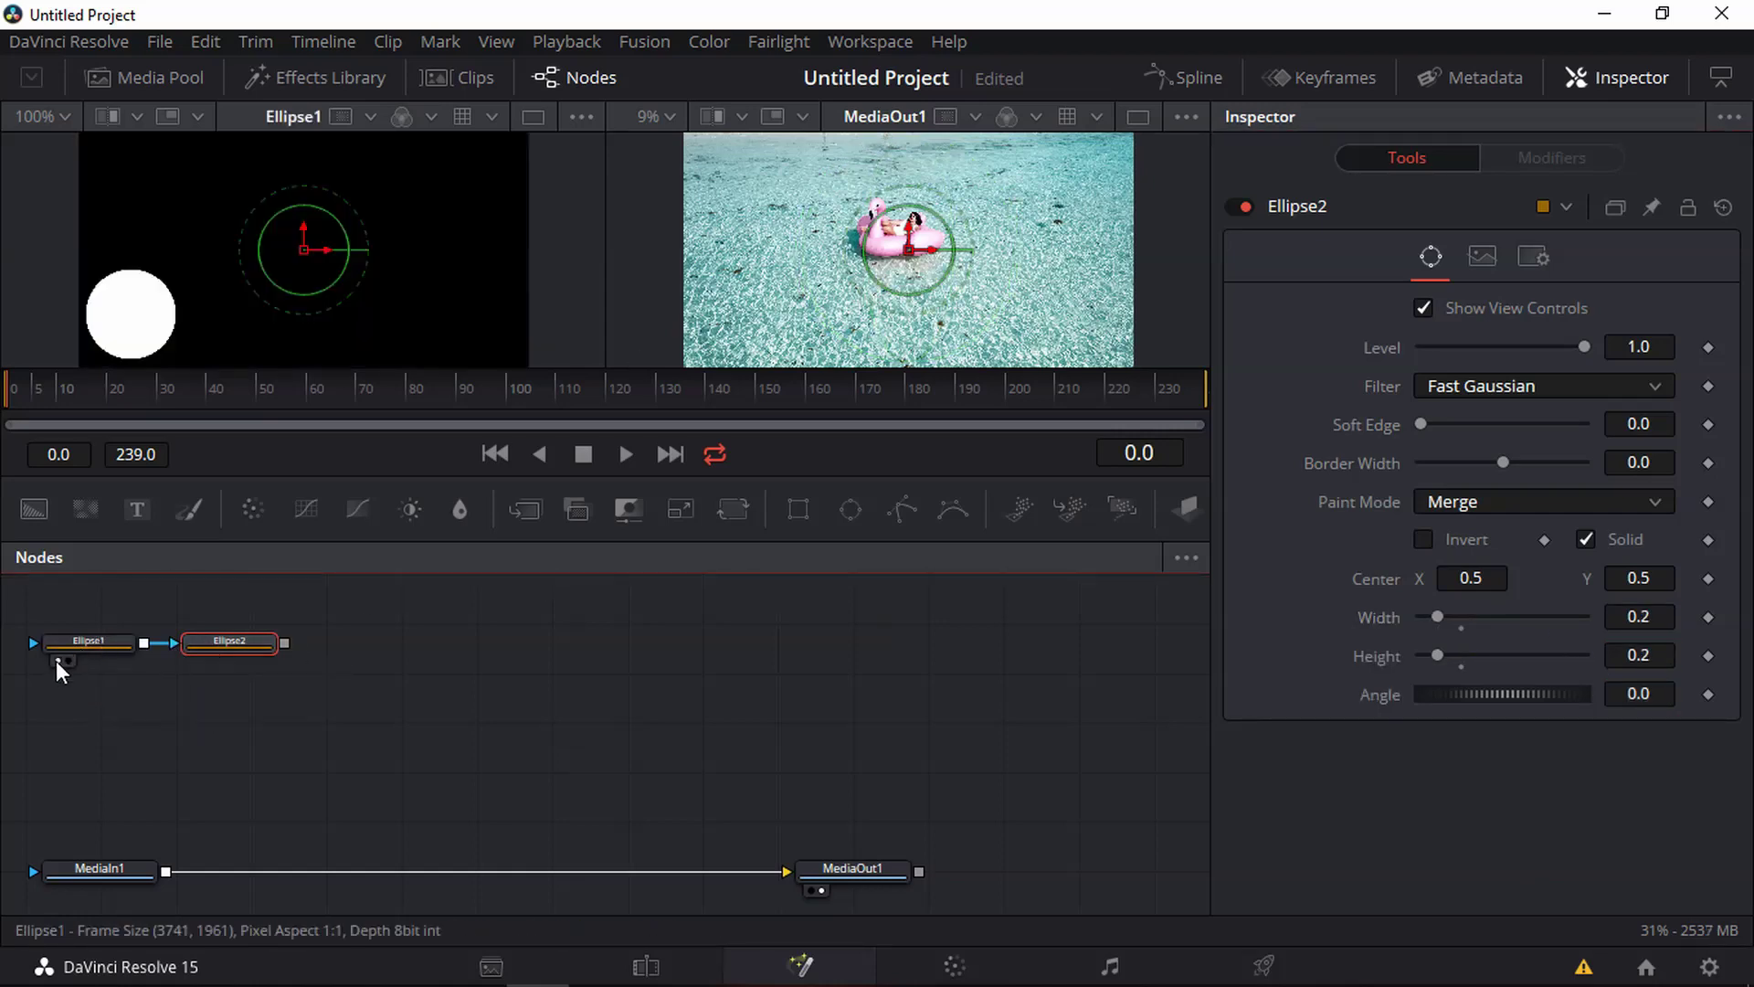
pyautogui.click(209, 660)
pyautogui.moveTo(905, 246); pyautogui.dragTo(799, 317)
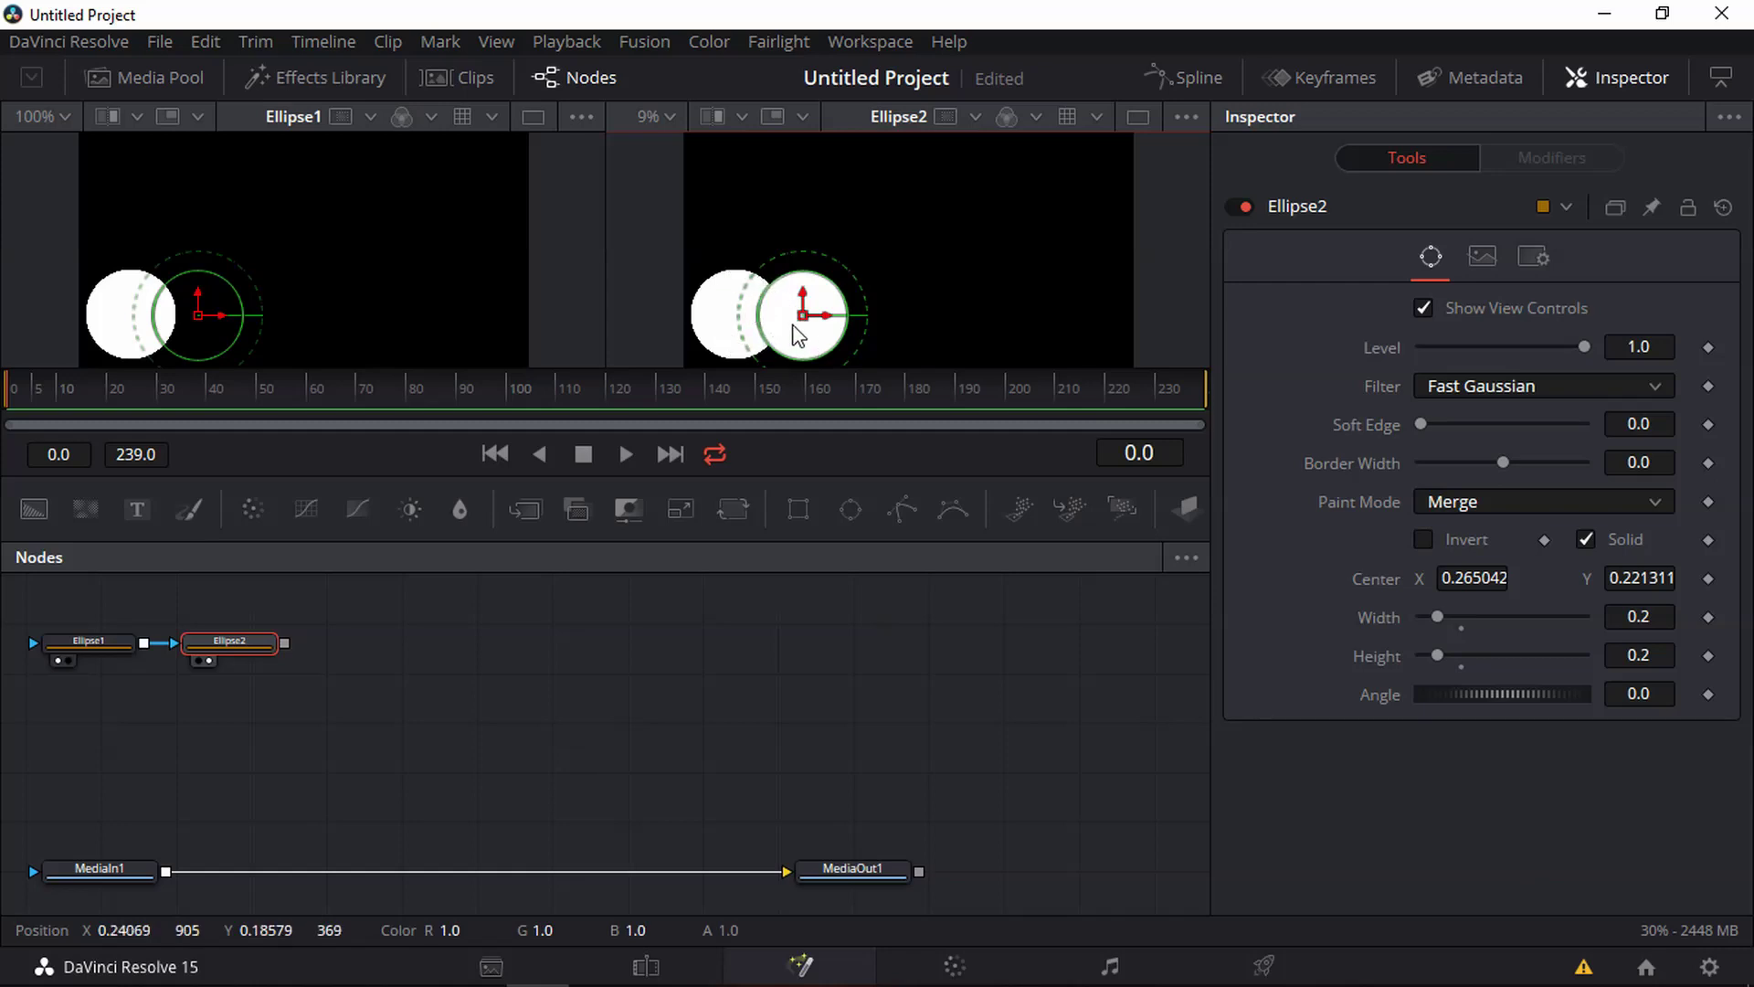
# Turn on Invert for both Ellipse1 and Ellipse2
pyautogui.click(84, 640)
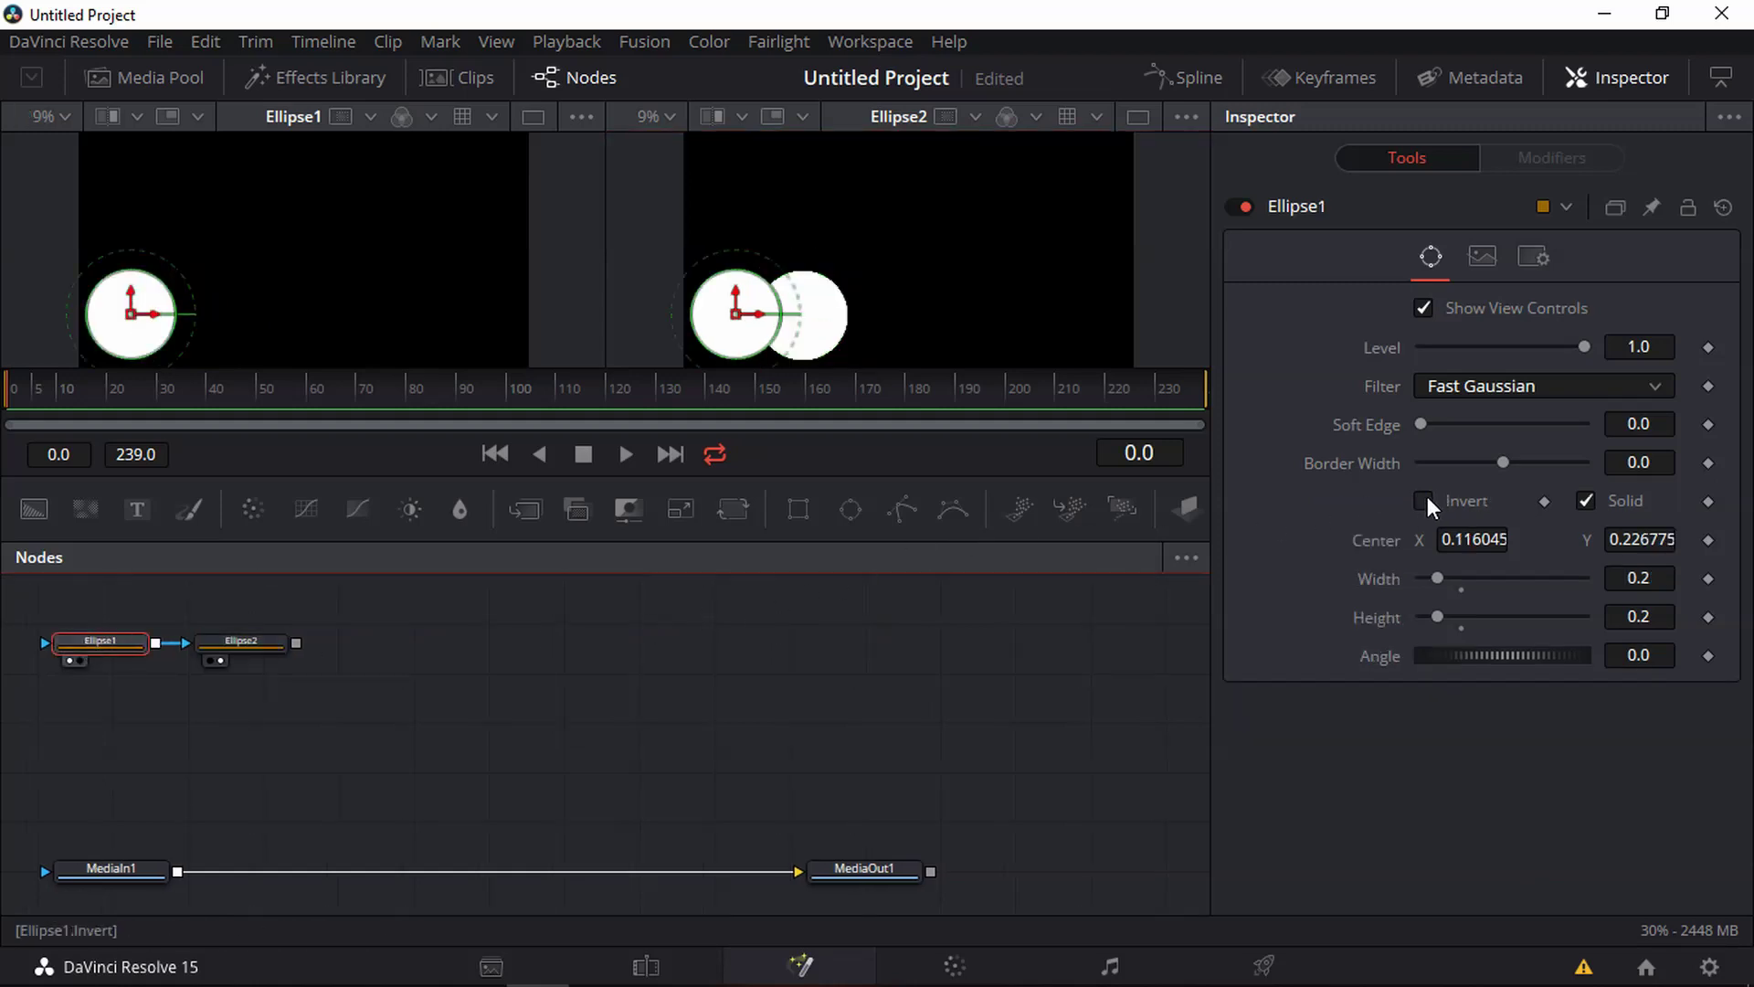
pyautogui.click(1424, 502)
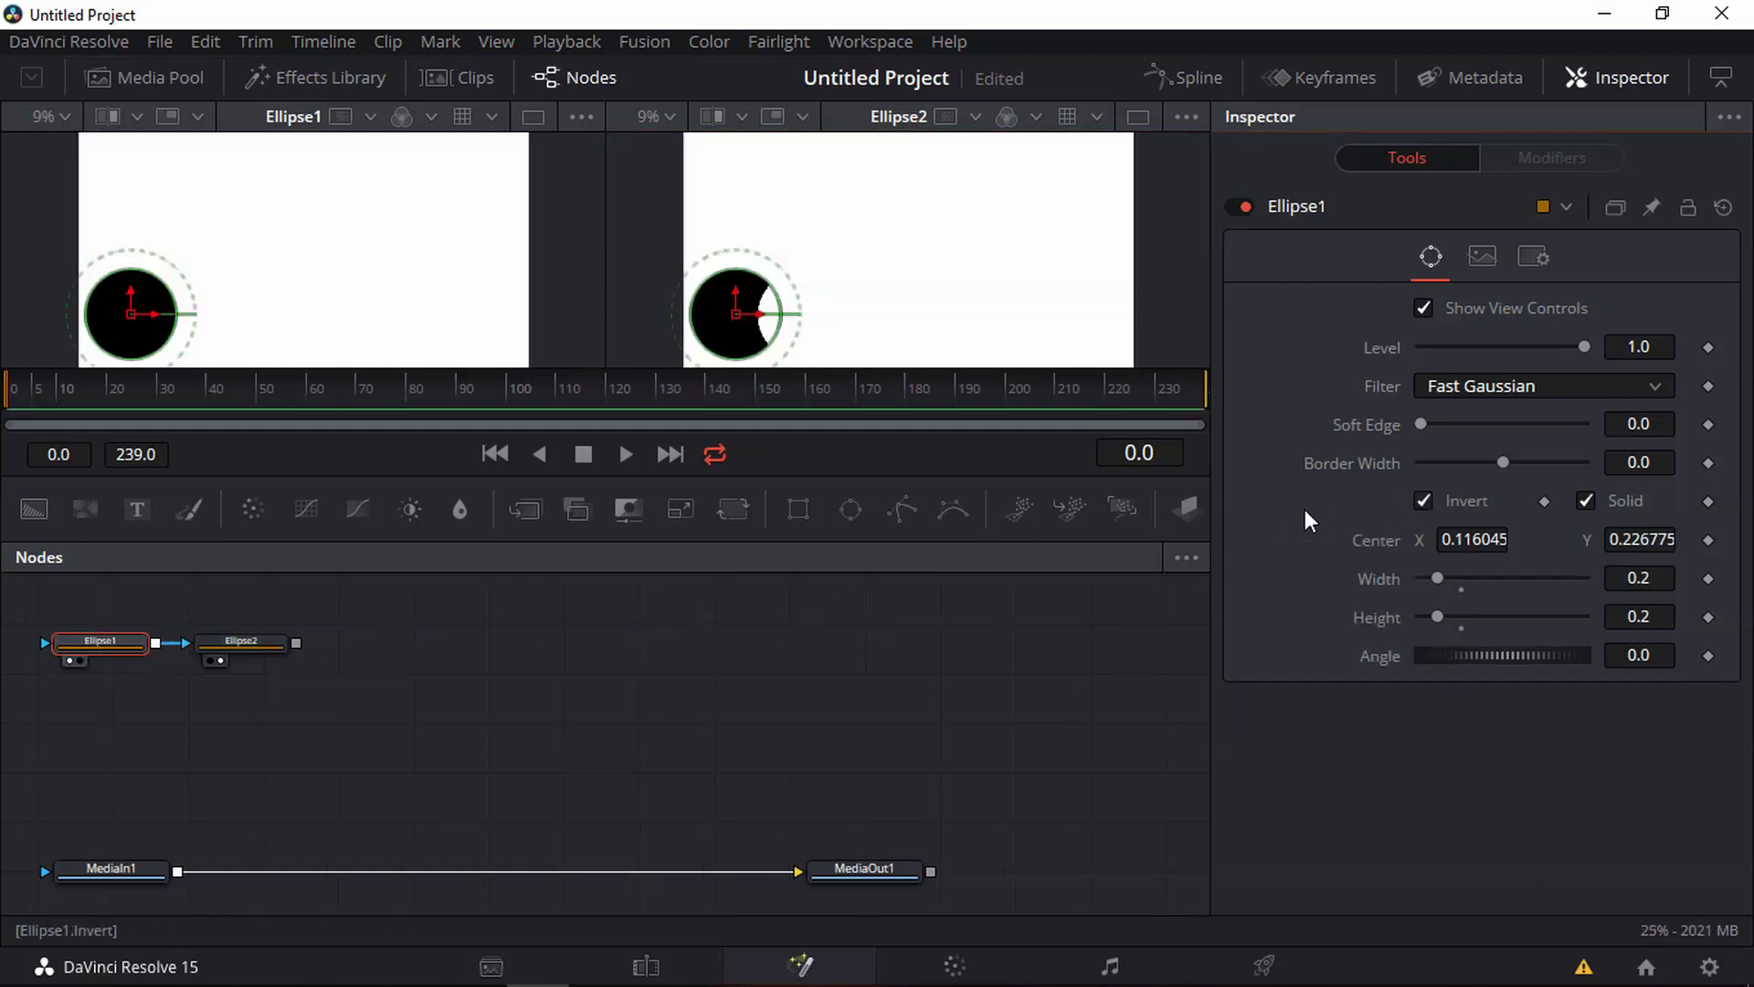
pyautogui.click(242, 641)
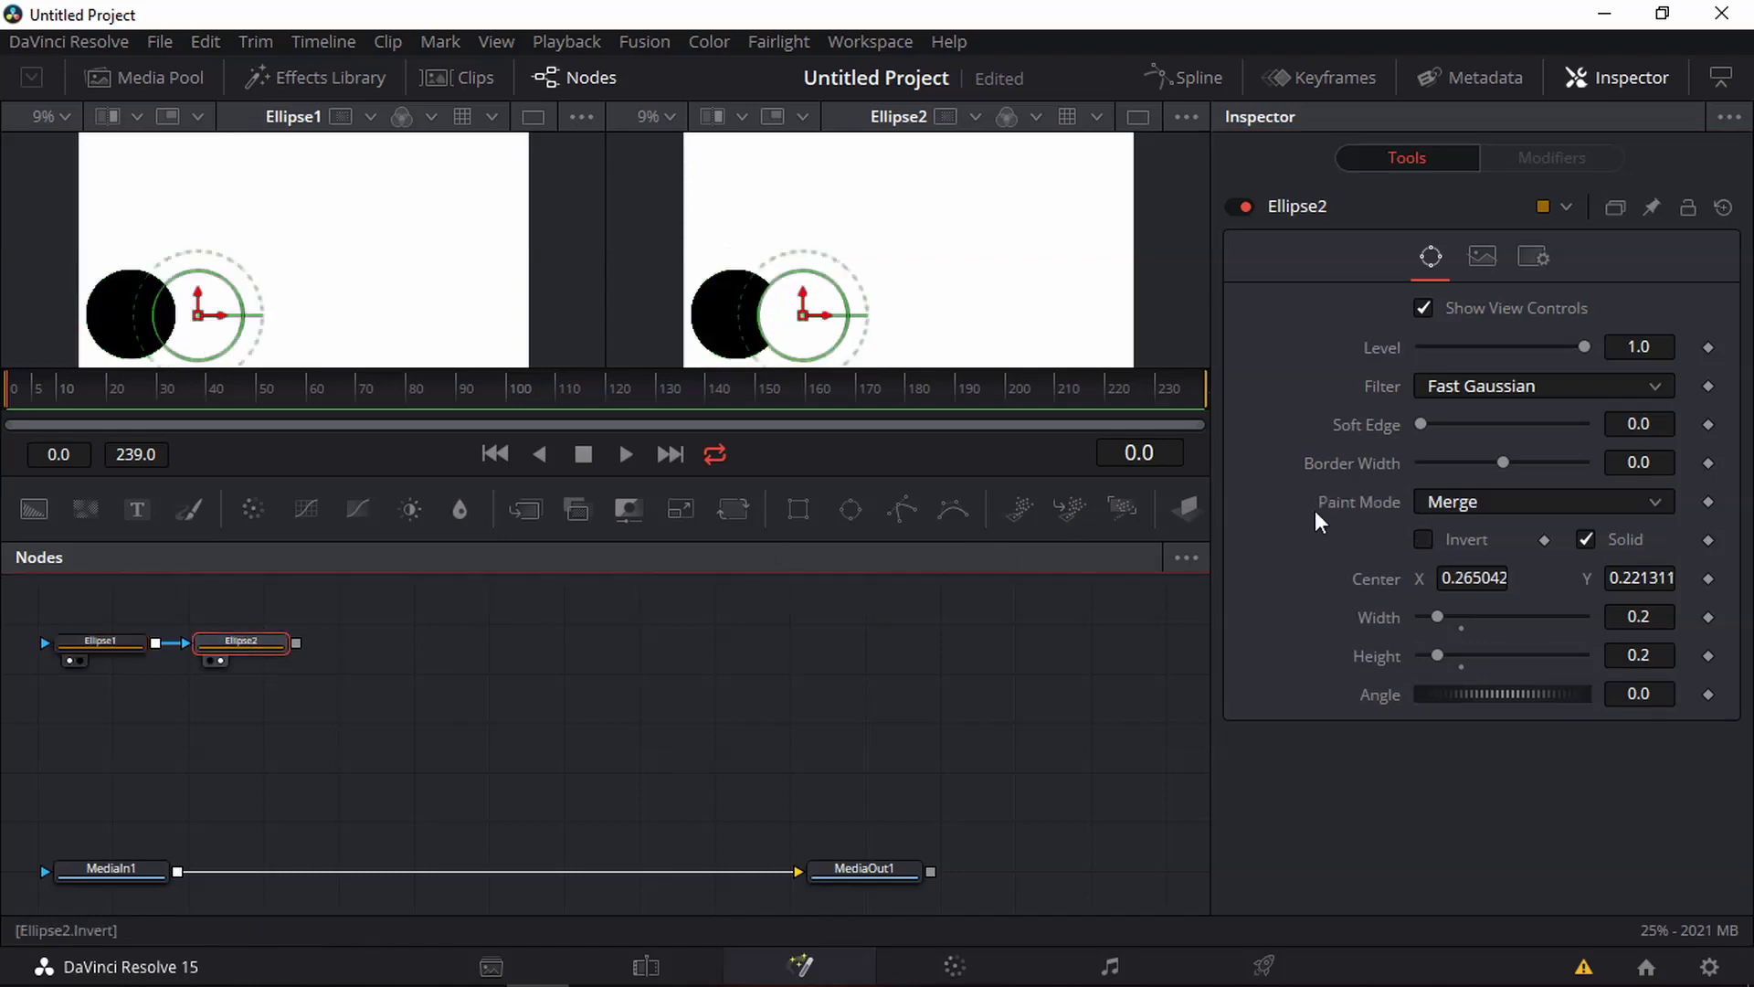
pyautogui.click(1425, 539)
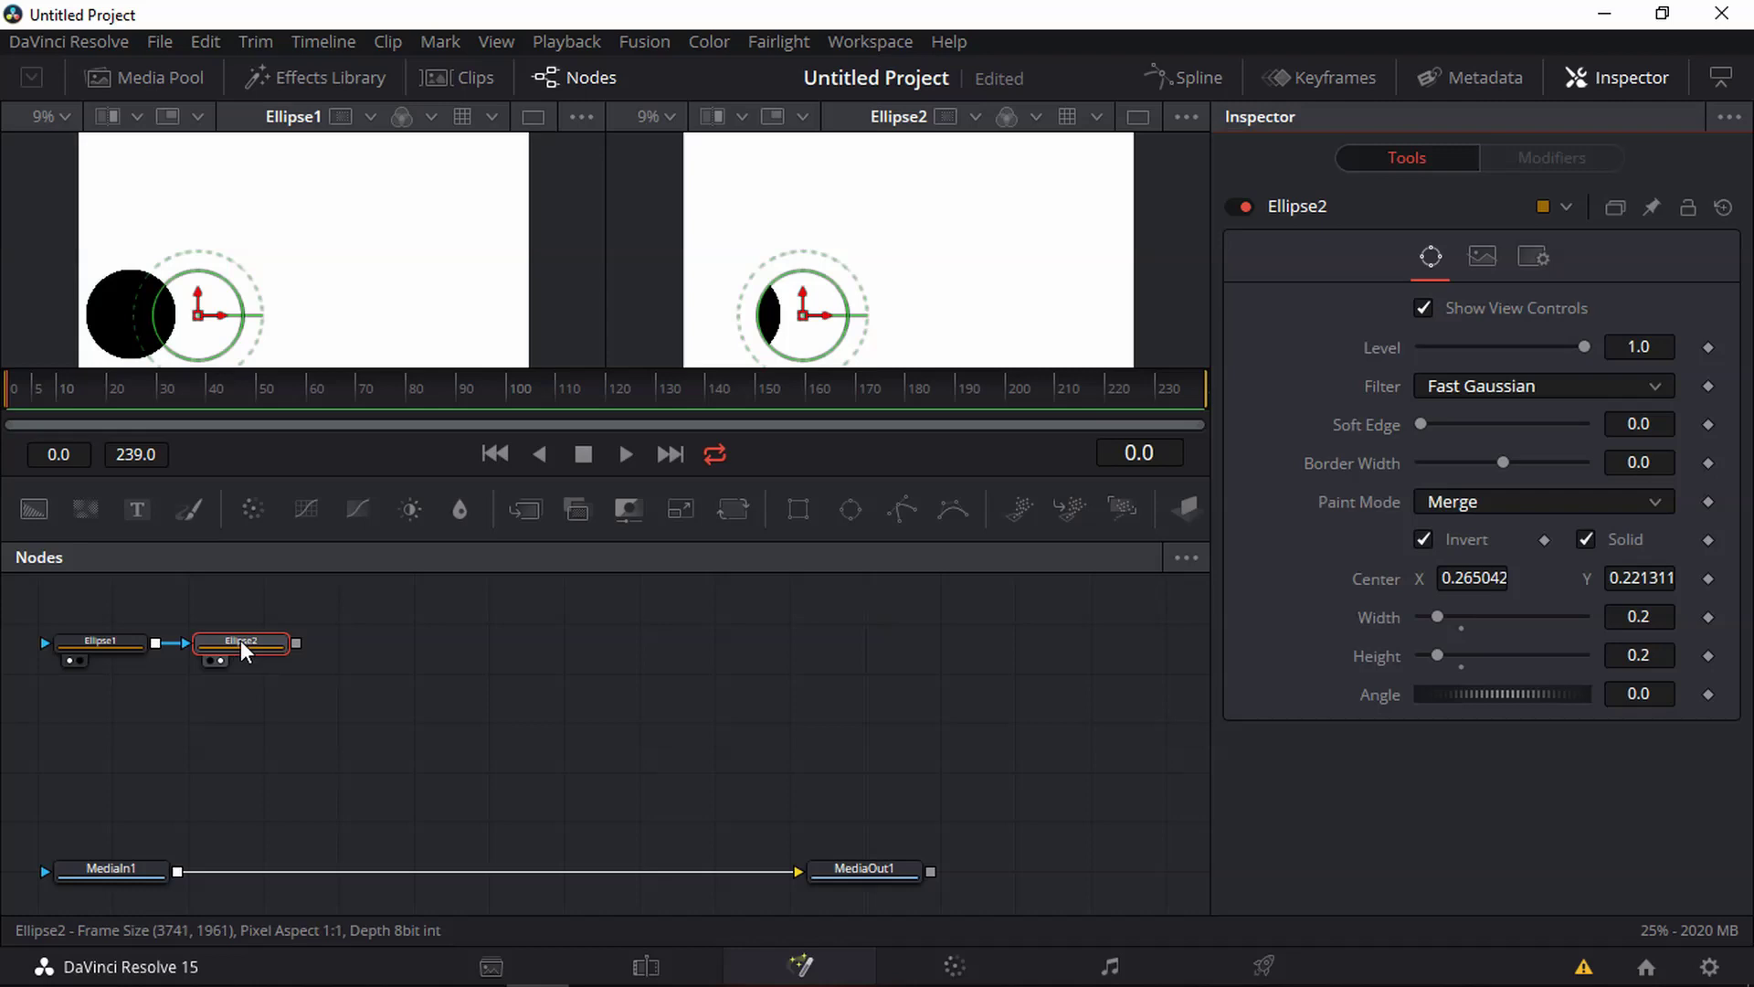
# Try Add and Subtract paint modes on Ellipse2, settling on Minimum
pyautogui.moveTo(262, 645)
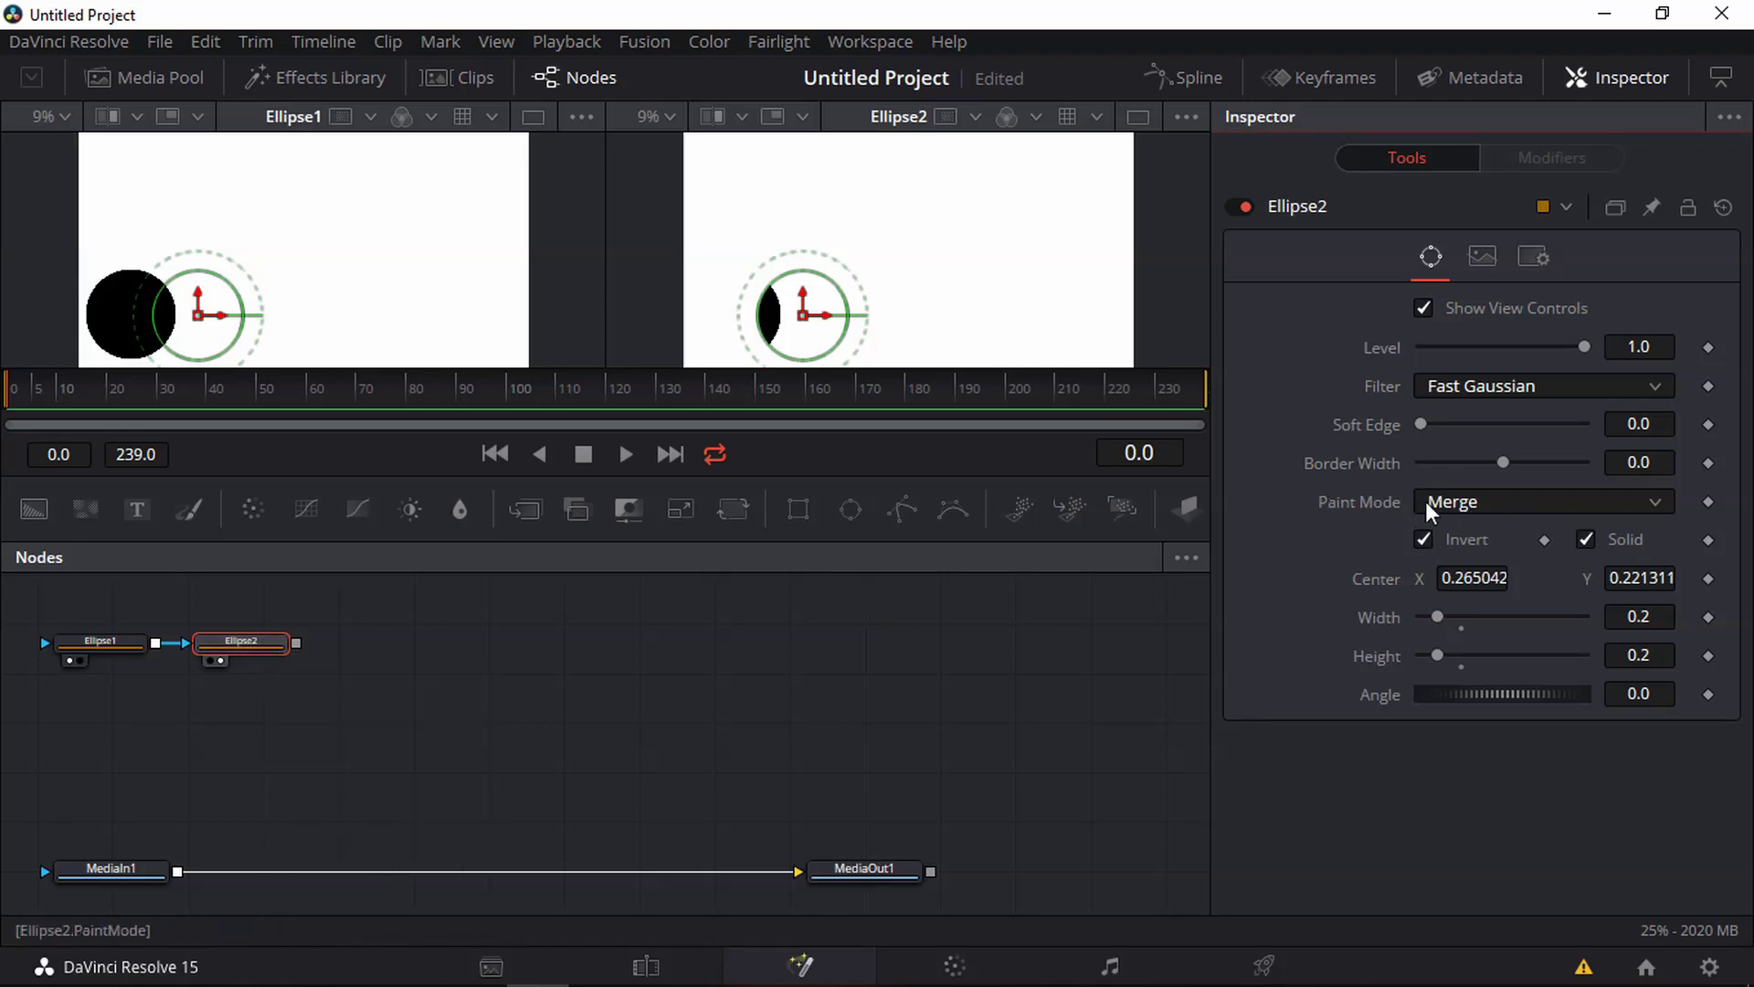
pyautogui.click(1656, 504)
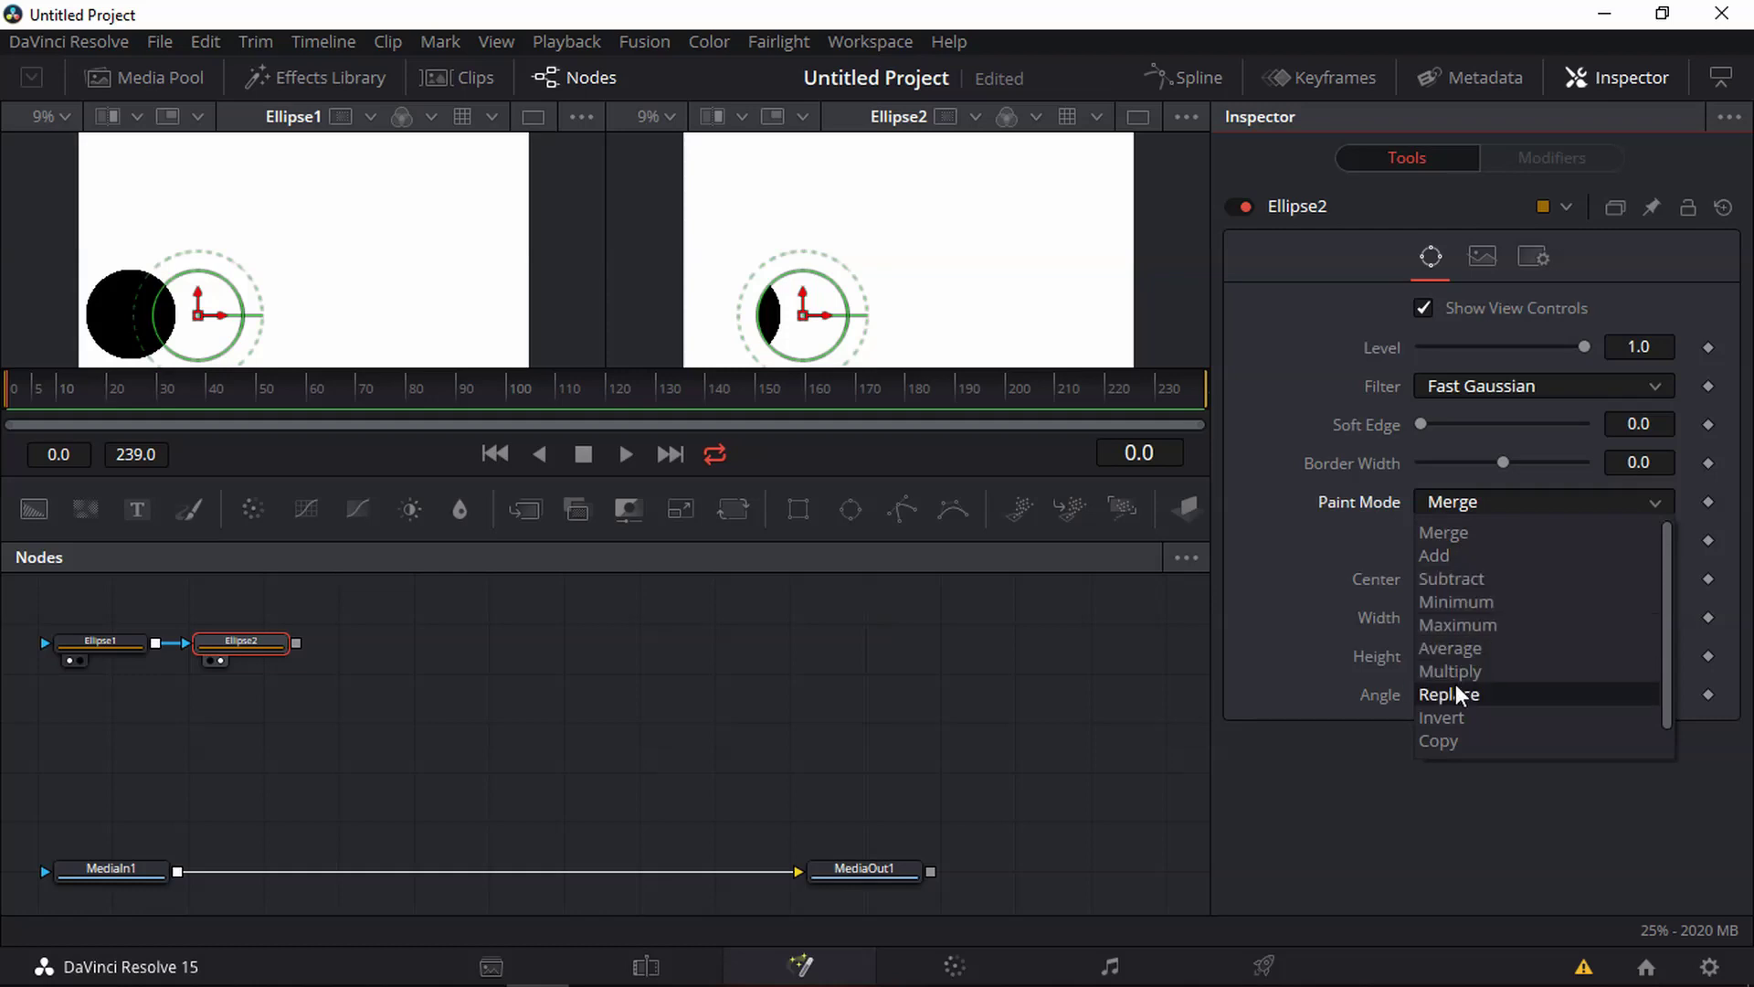
pyautogui.click(1465, 554)
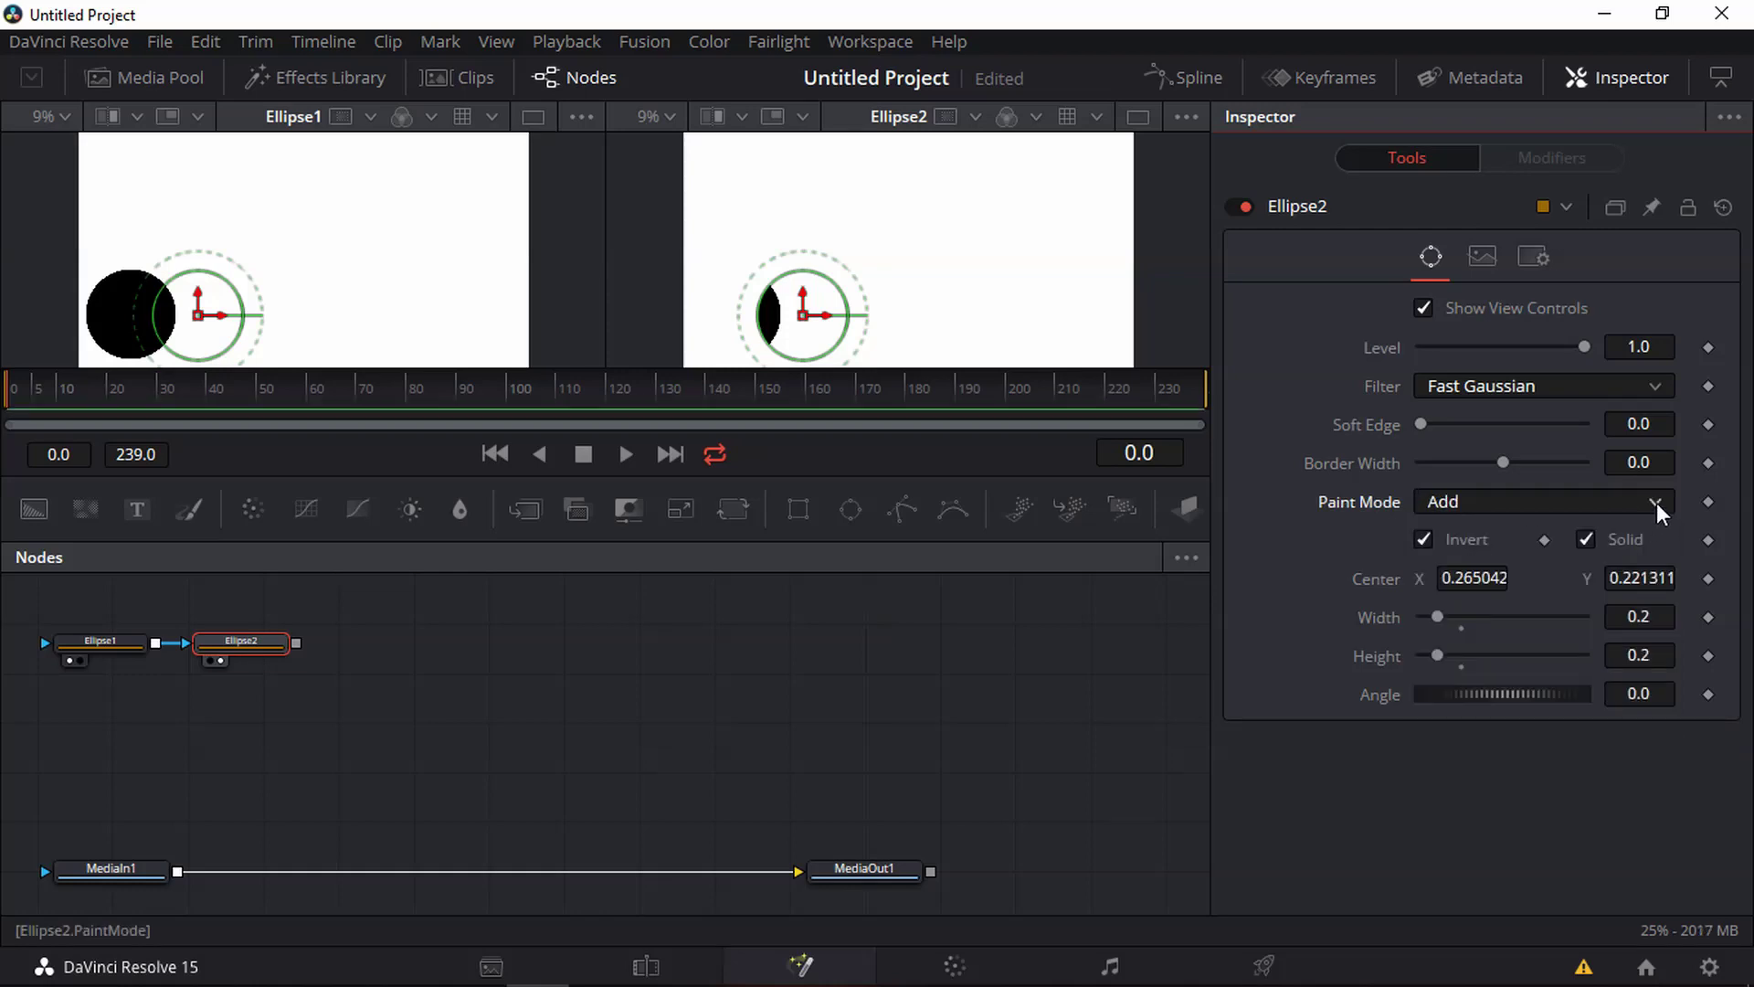
pyautogui.click(1656, 502)
pyautogui.click(1503, 576)
pyautogui.click(1657, 503)
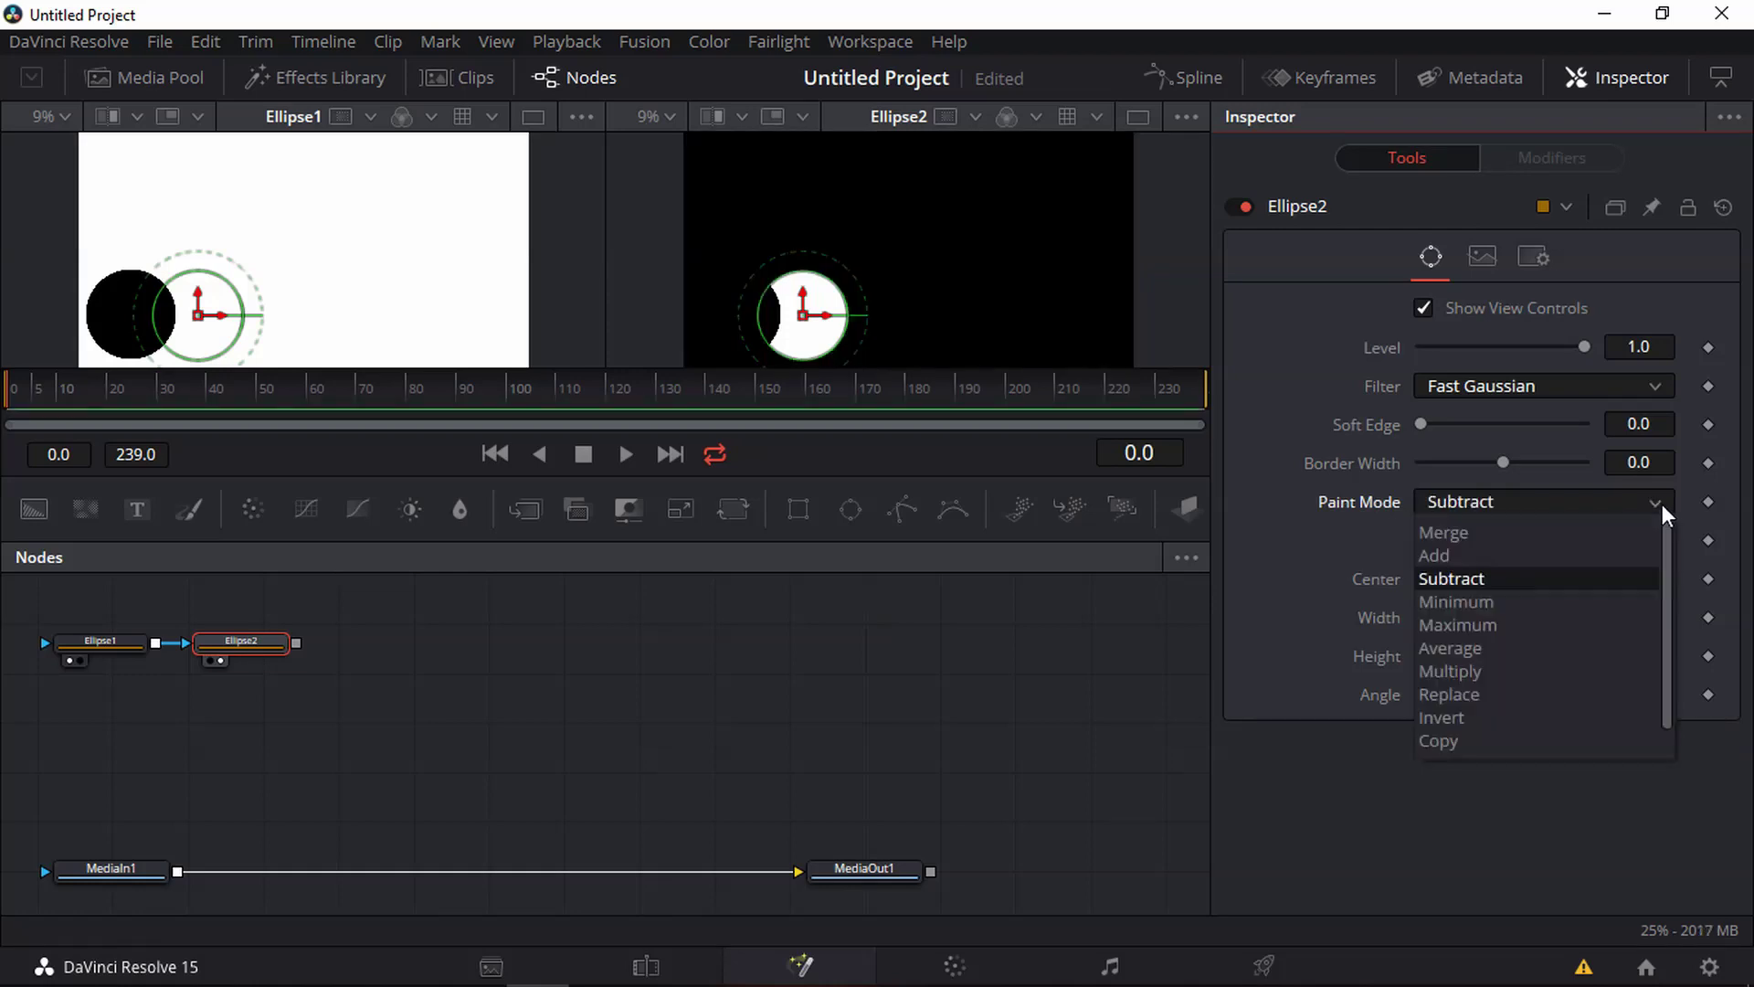
pyautogui.click(1482, 601)
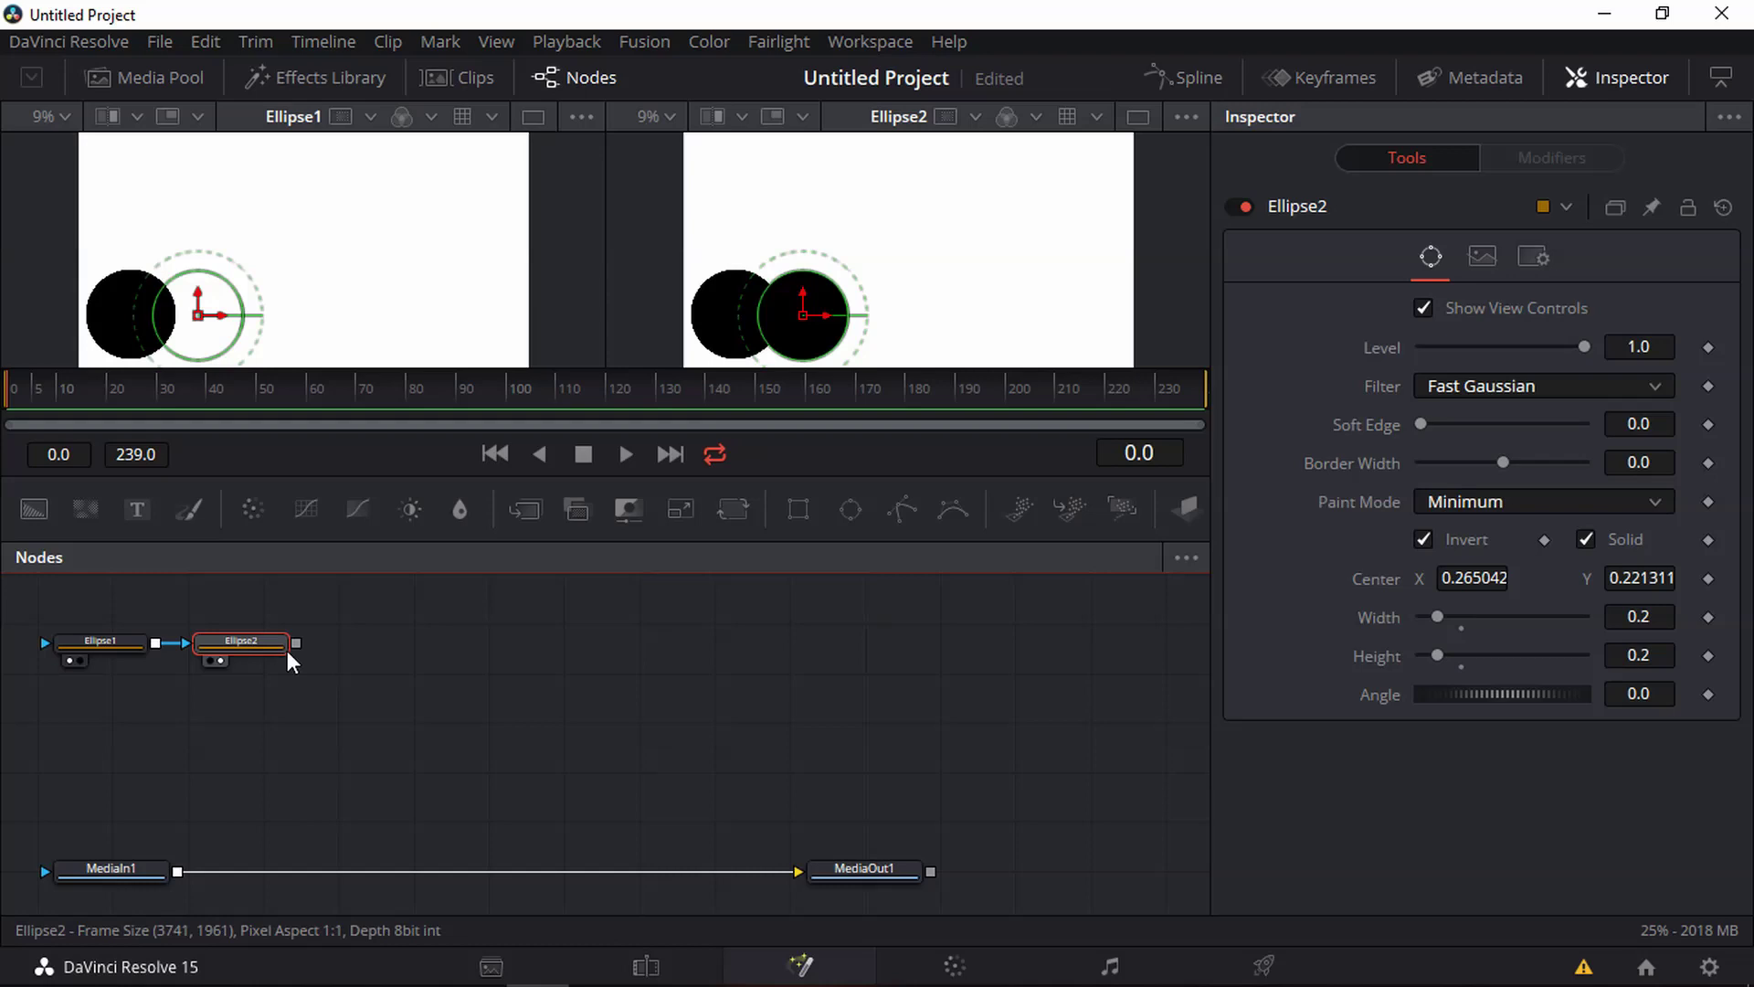
# Briefly mask MediaIn1 with Ellipse2, view the beach photo, then unlink the mask again
pyautogui.moveTo(296, 643); pyautogui.dragTo(179, 872)
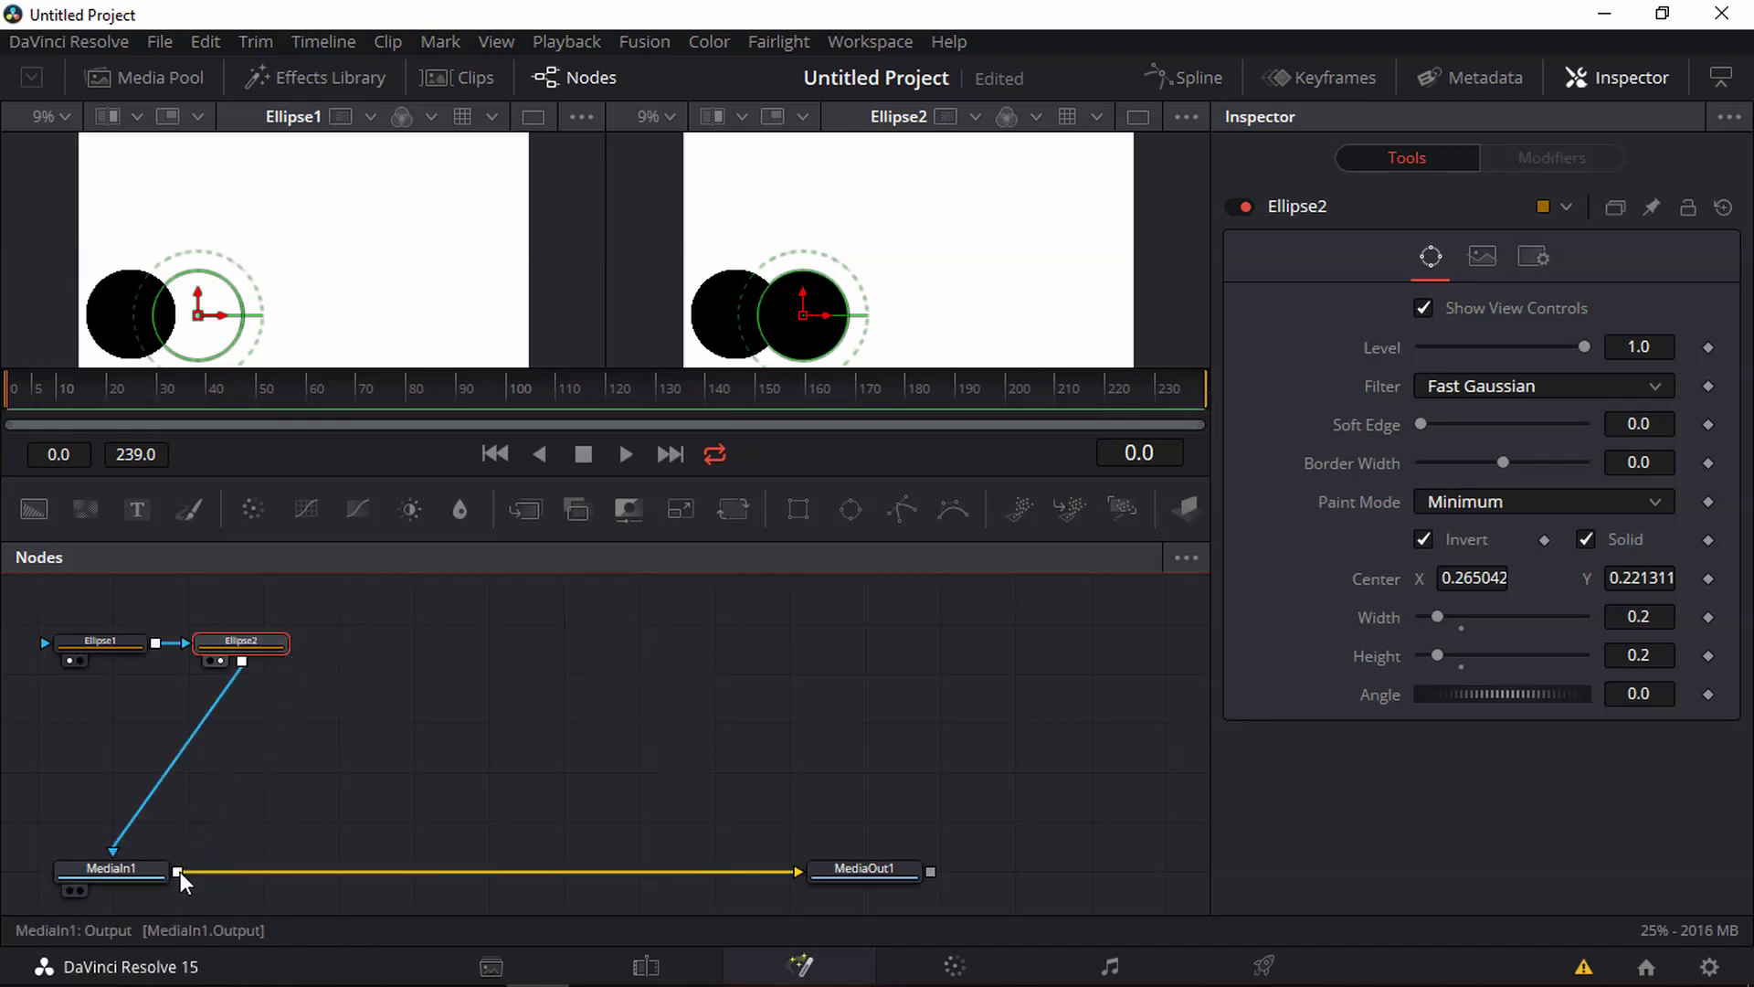
pyautogui.click(80, 889)
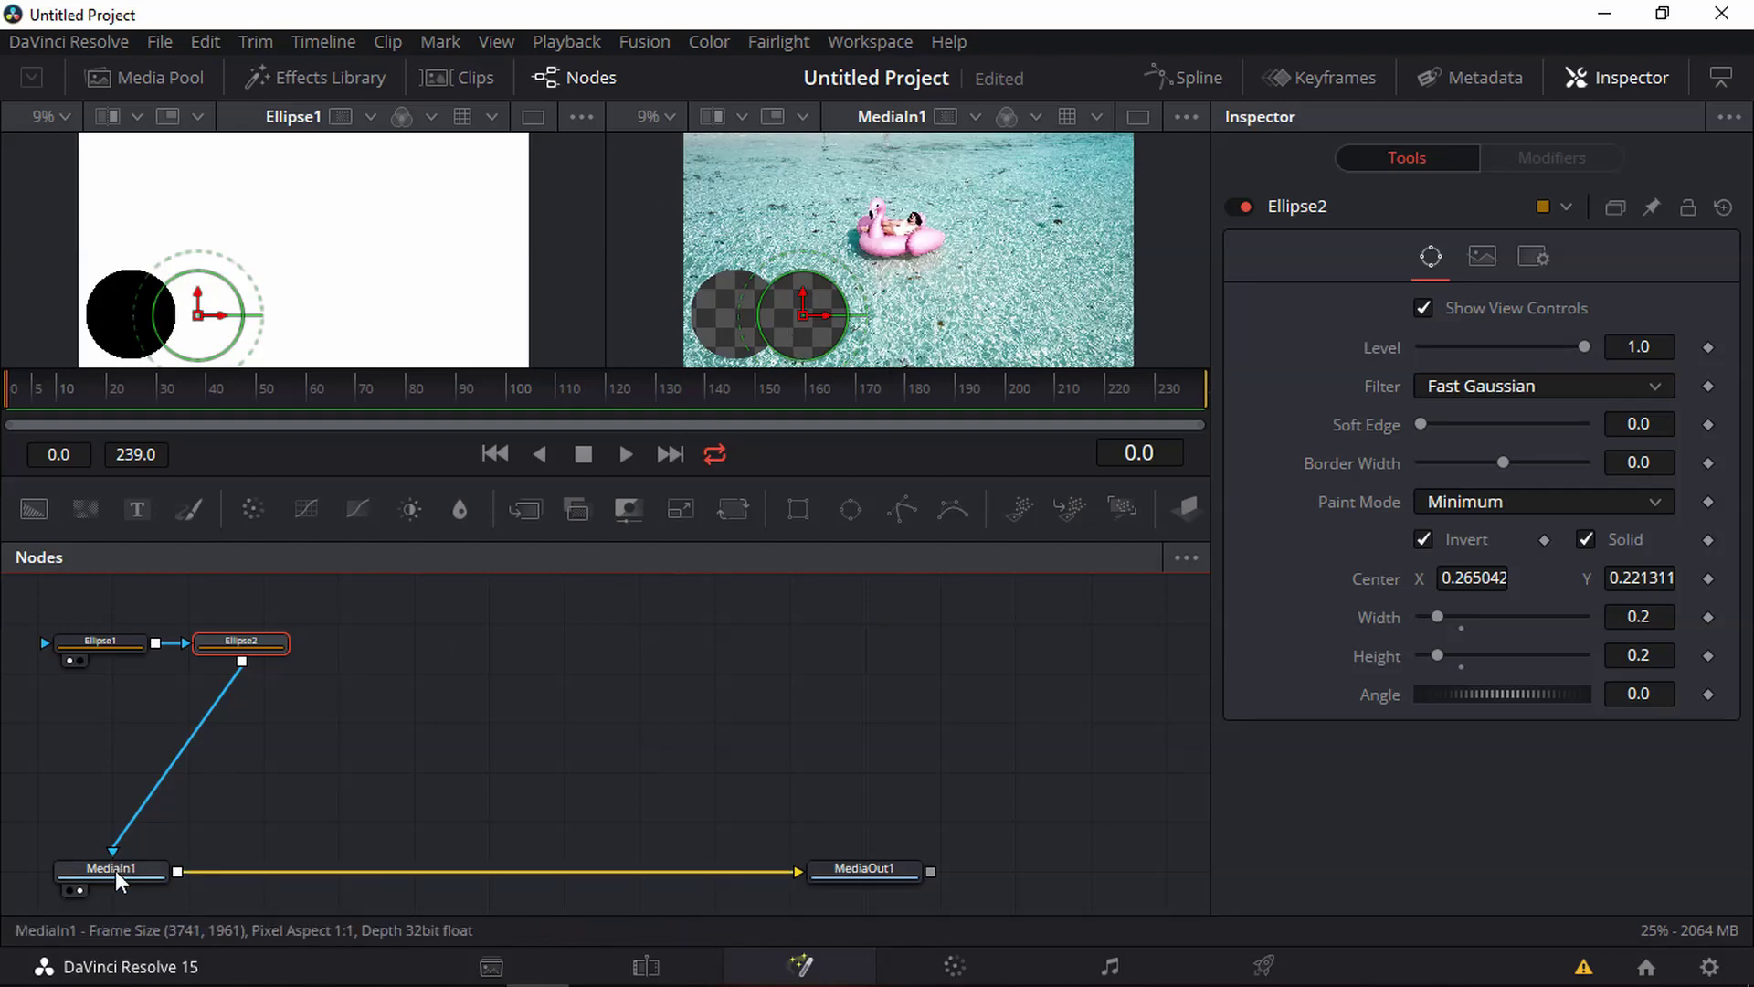
pyautogui.moveTo(144, 799); pyautogui.dragTo(405, 698)
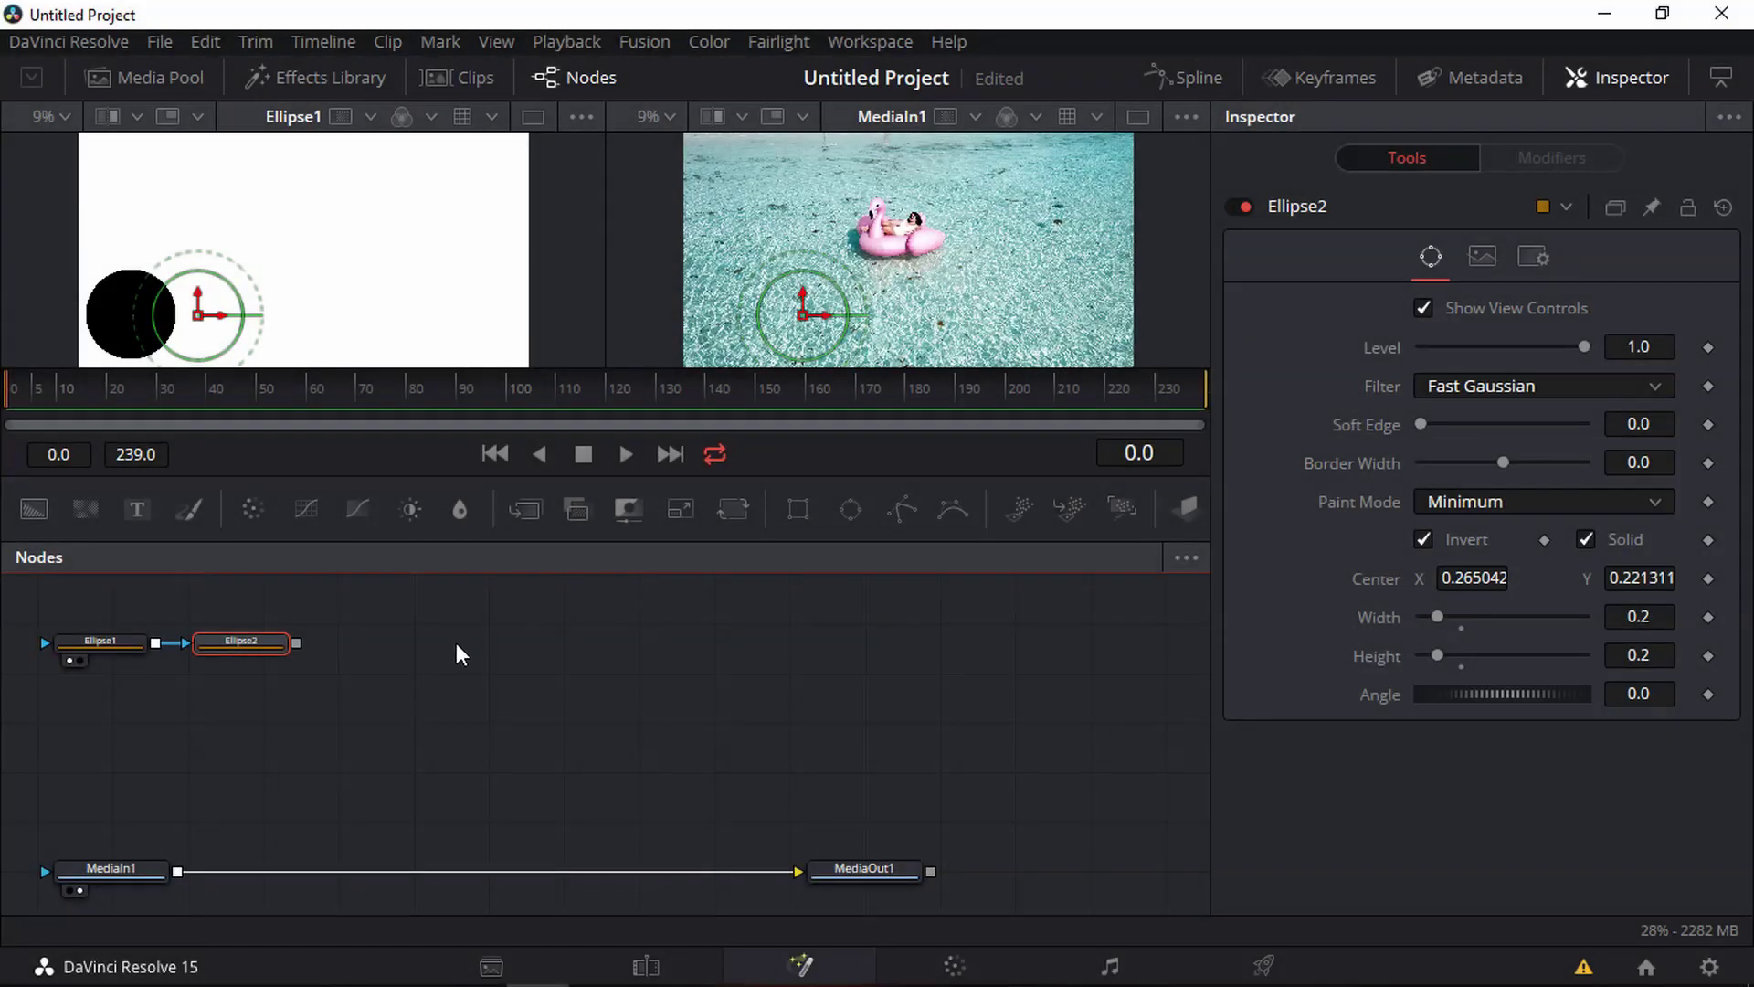
# Add a Background node masked by Ellipse2 and show it in the second viewer
pyautogui.hotkey('shift', 'space')
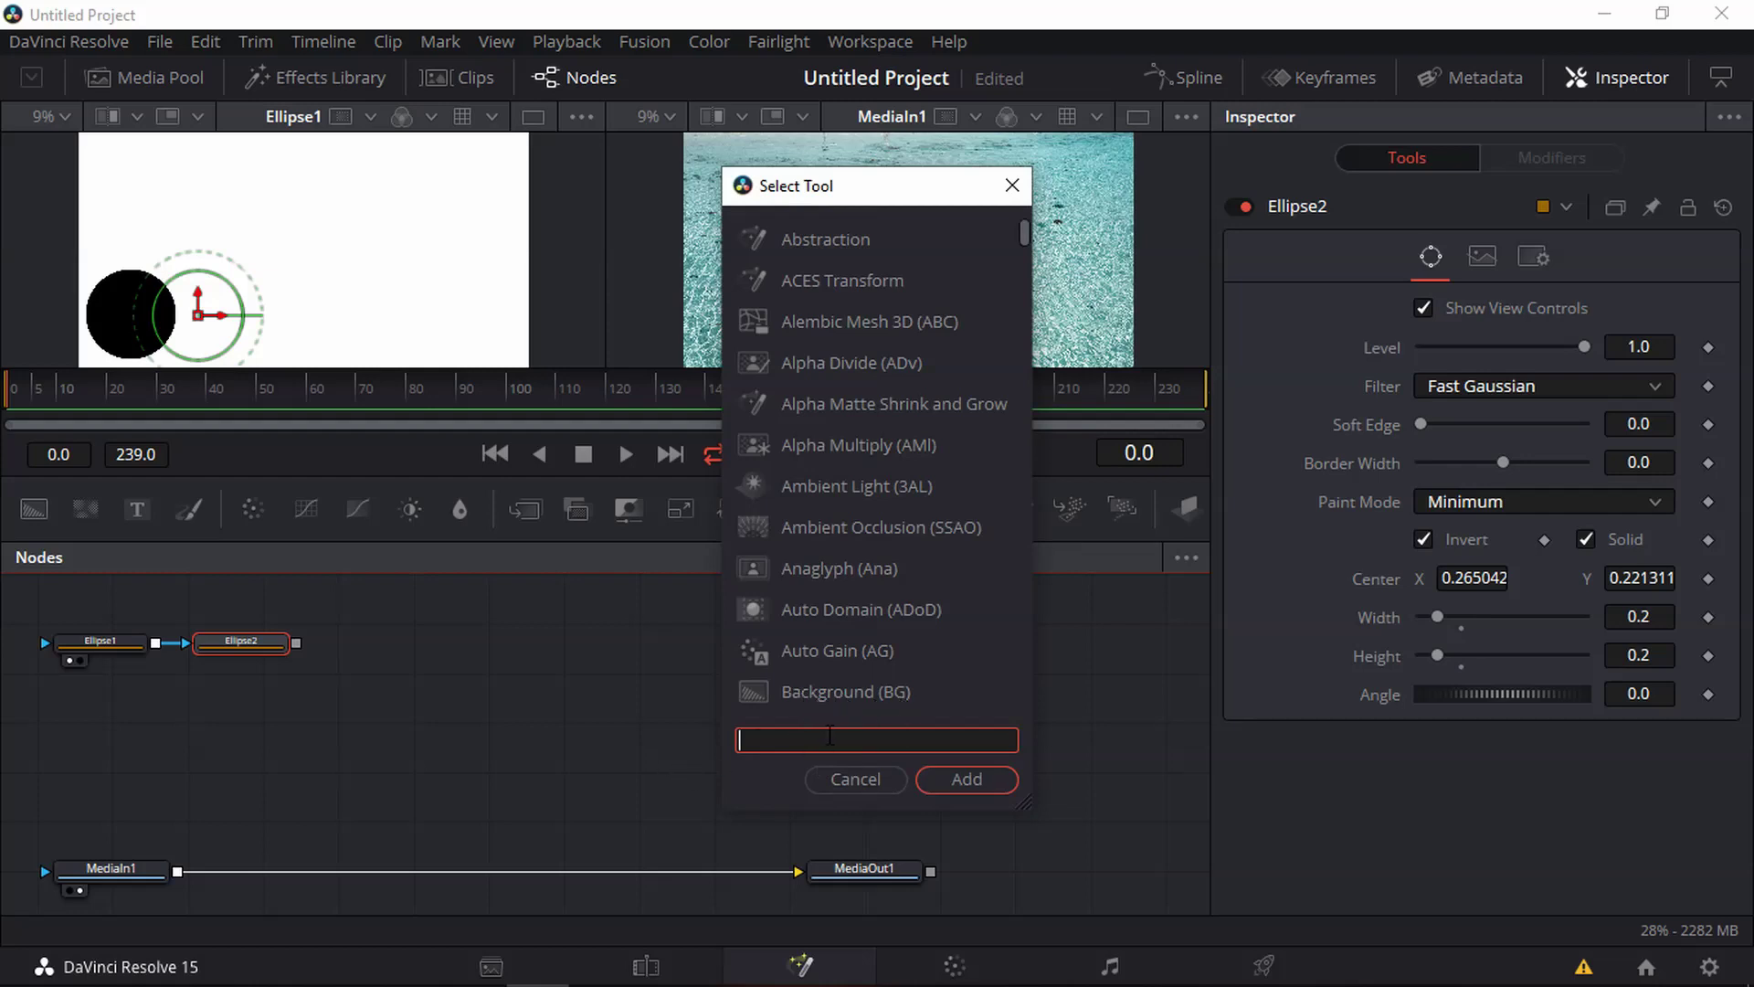
pyautogui.write('Background')
pyautogui.click(963, 779)
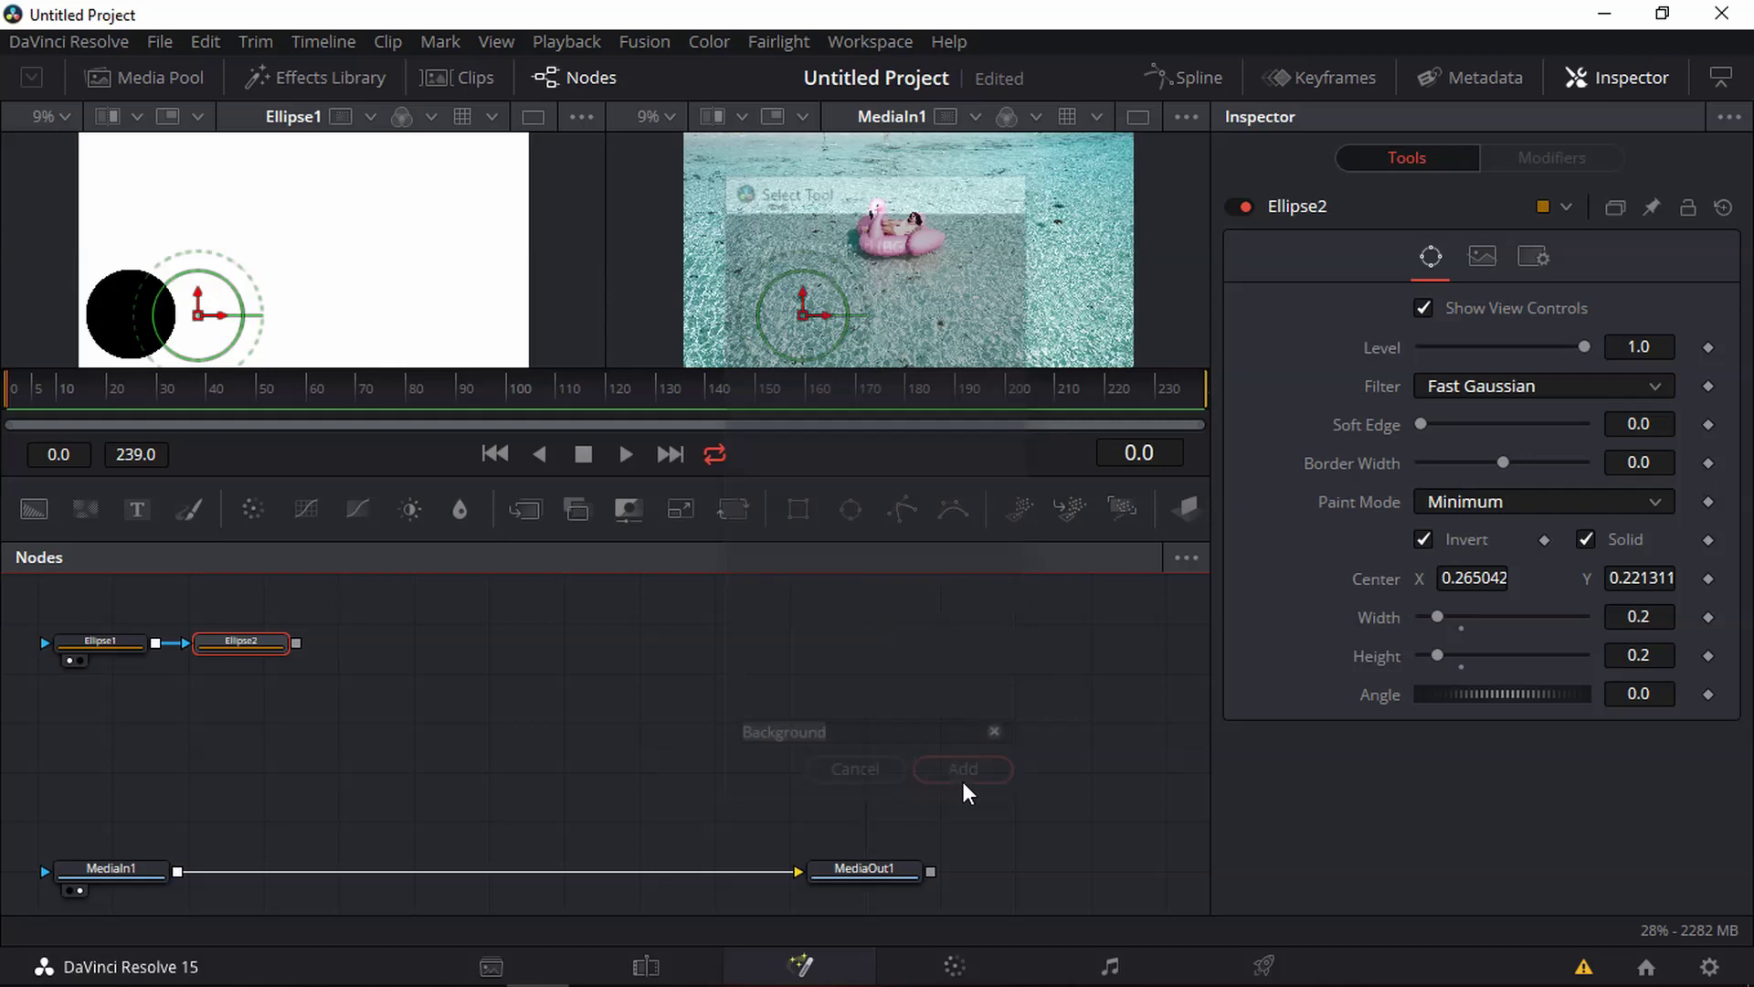
pyautogui.moveTo(235, 704); pyautogui.dragTo(592, 643)
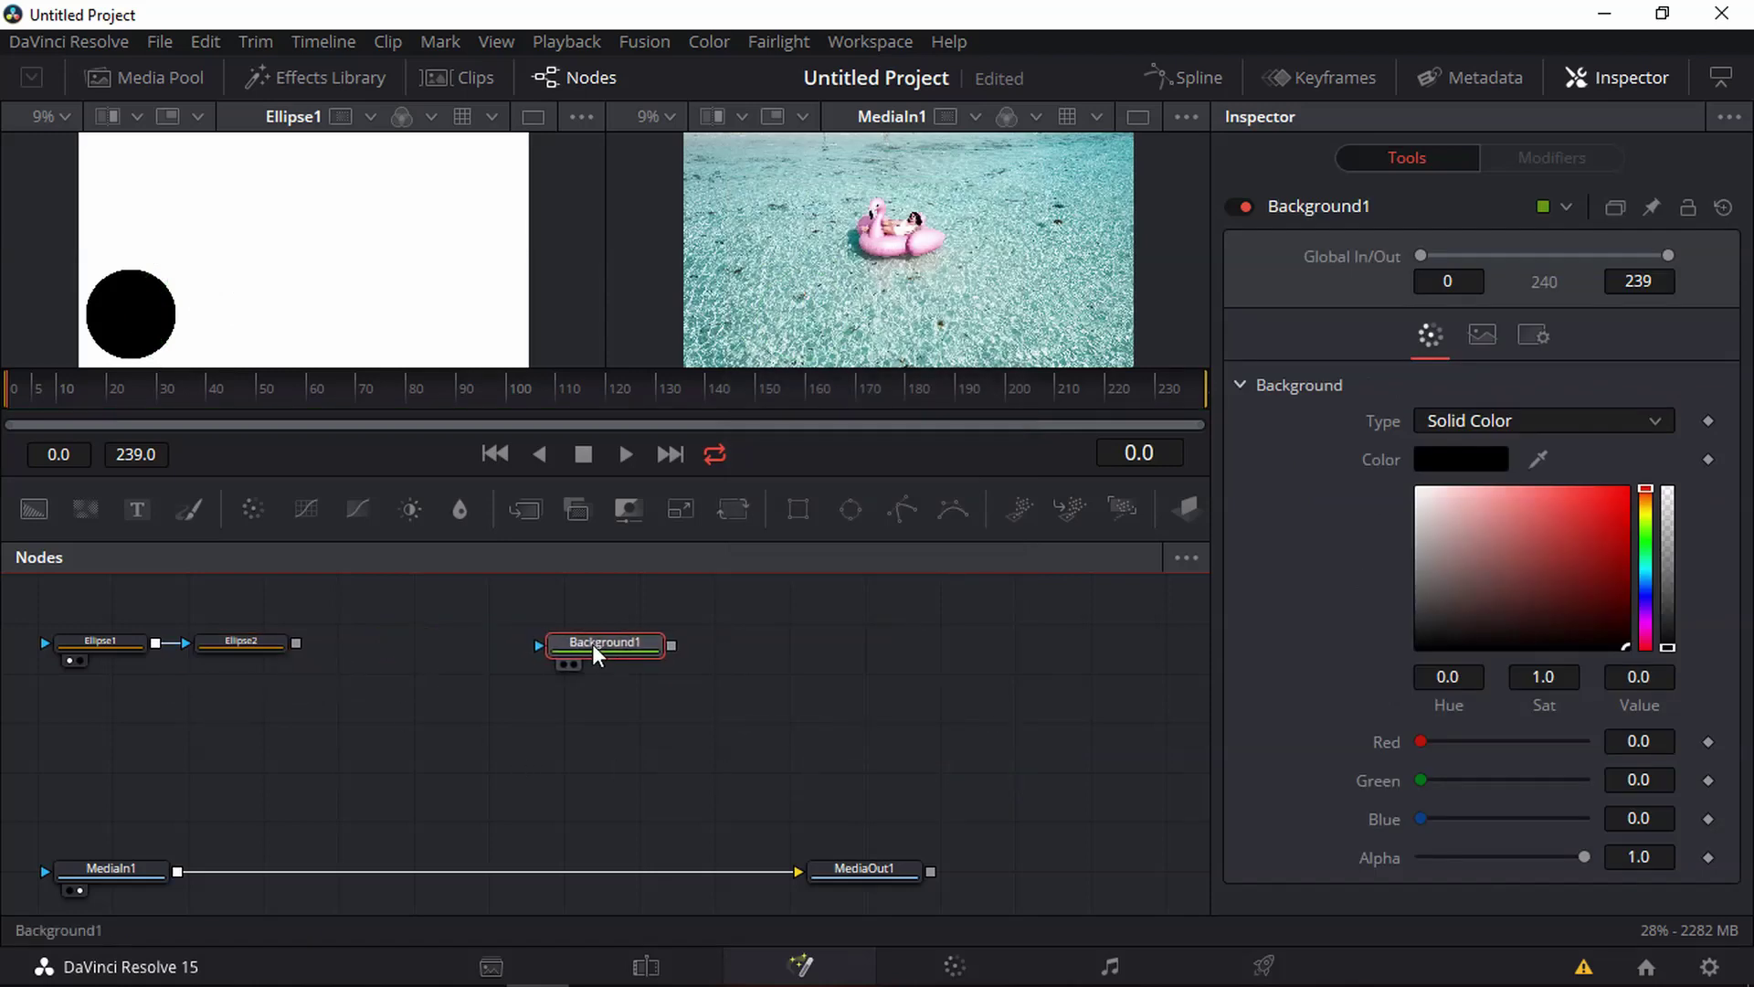
pyautogui.moveTo(296, 643); pyautogui.dragTo(534, 645)
pyautogui.click(571, 664)
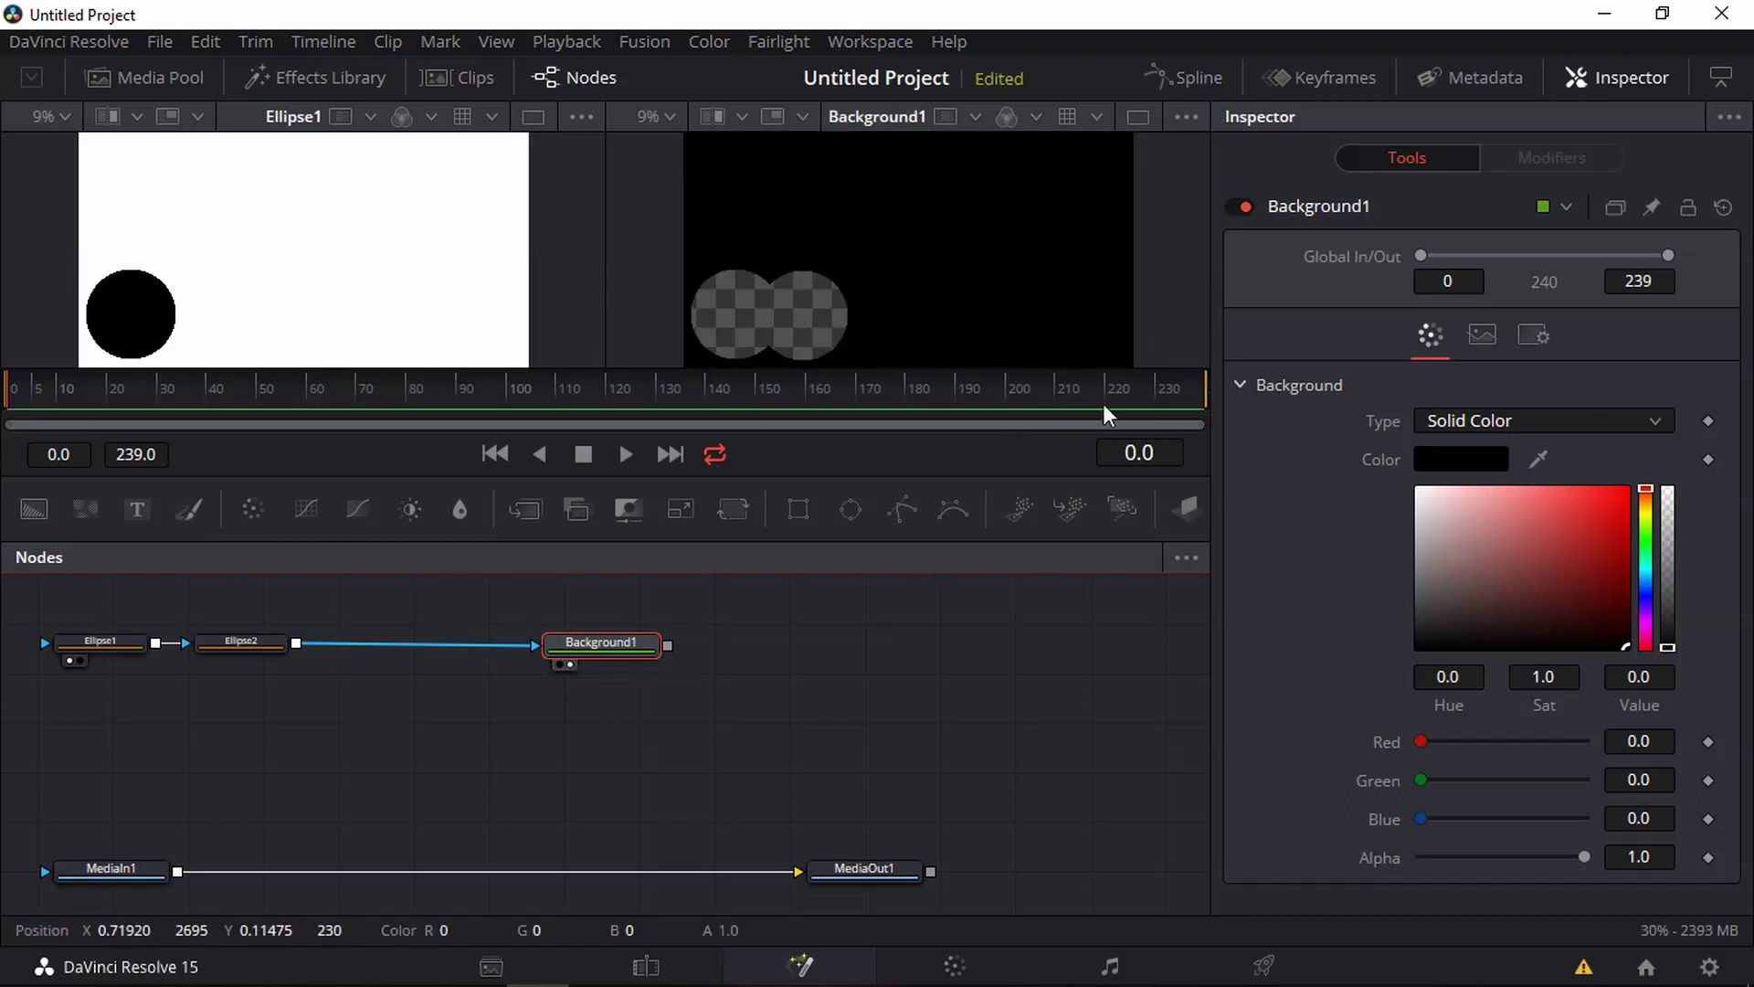
# Lower Background1's alpha to about 0.94 and tint it a near-black red
pyautogui.moveTo(1666, 645); pyautogui.dragTo(1666, 636)
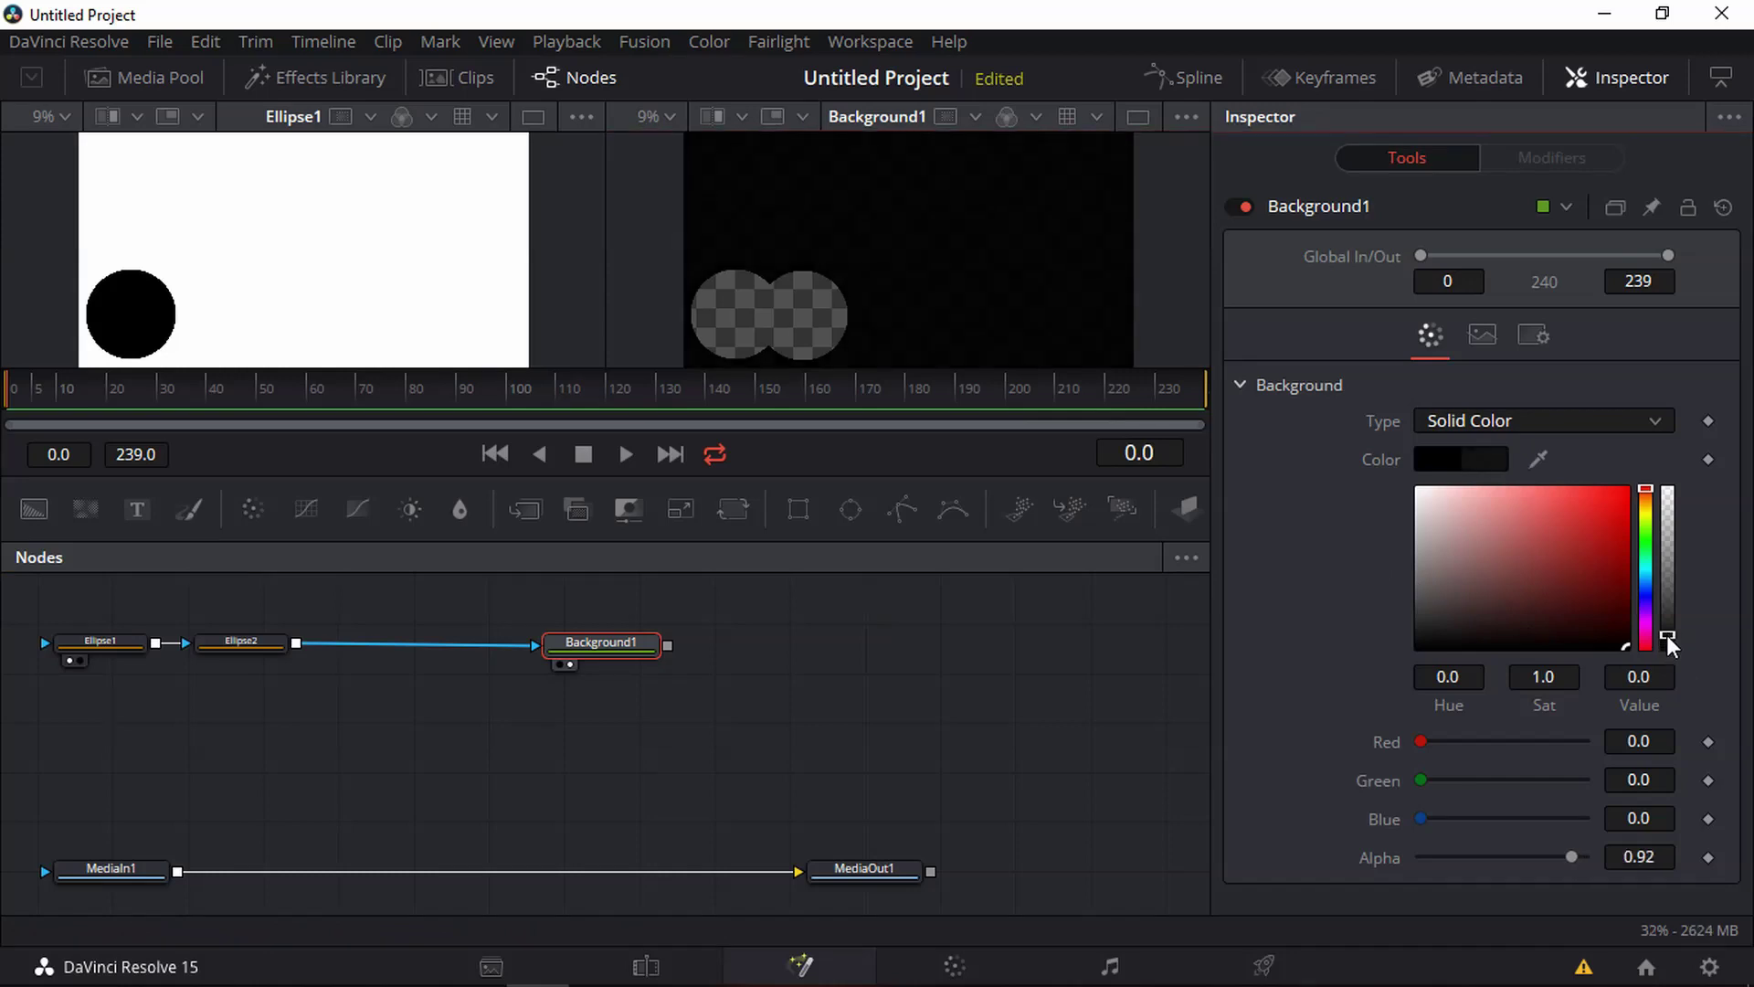
pyautogui.moveTo(1511, 634); pyautogui.dragTo(1584, 643)
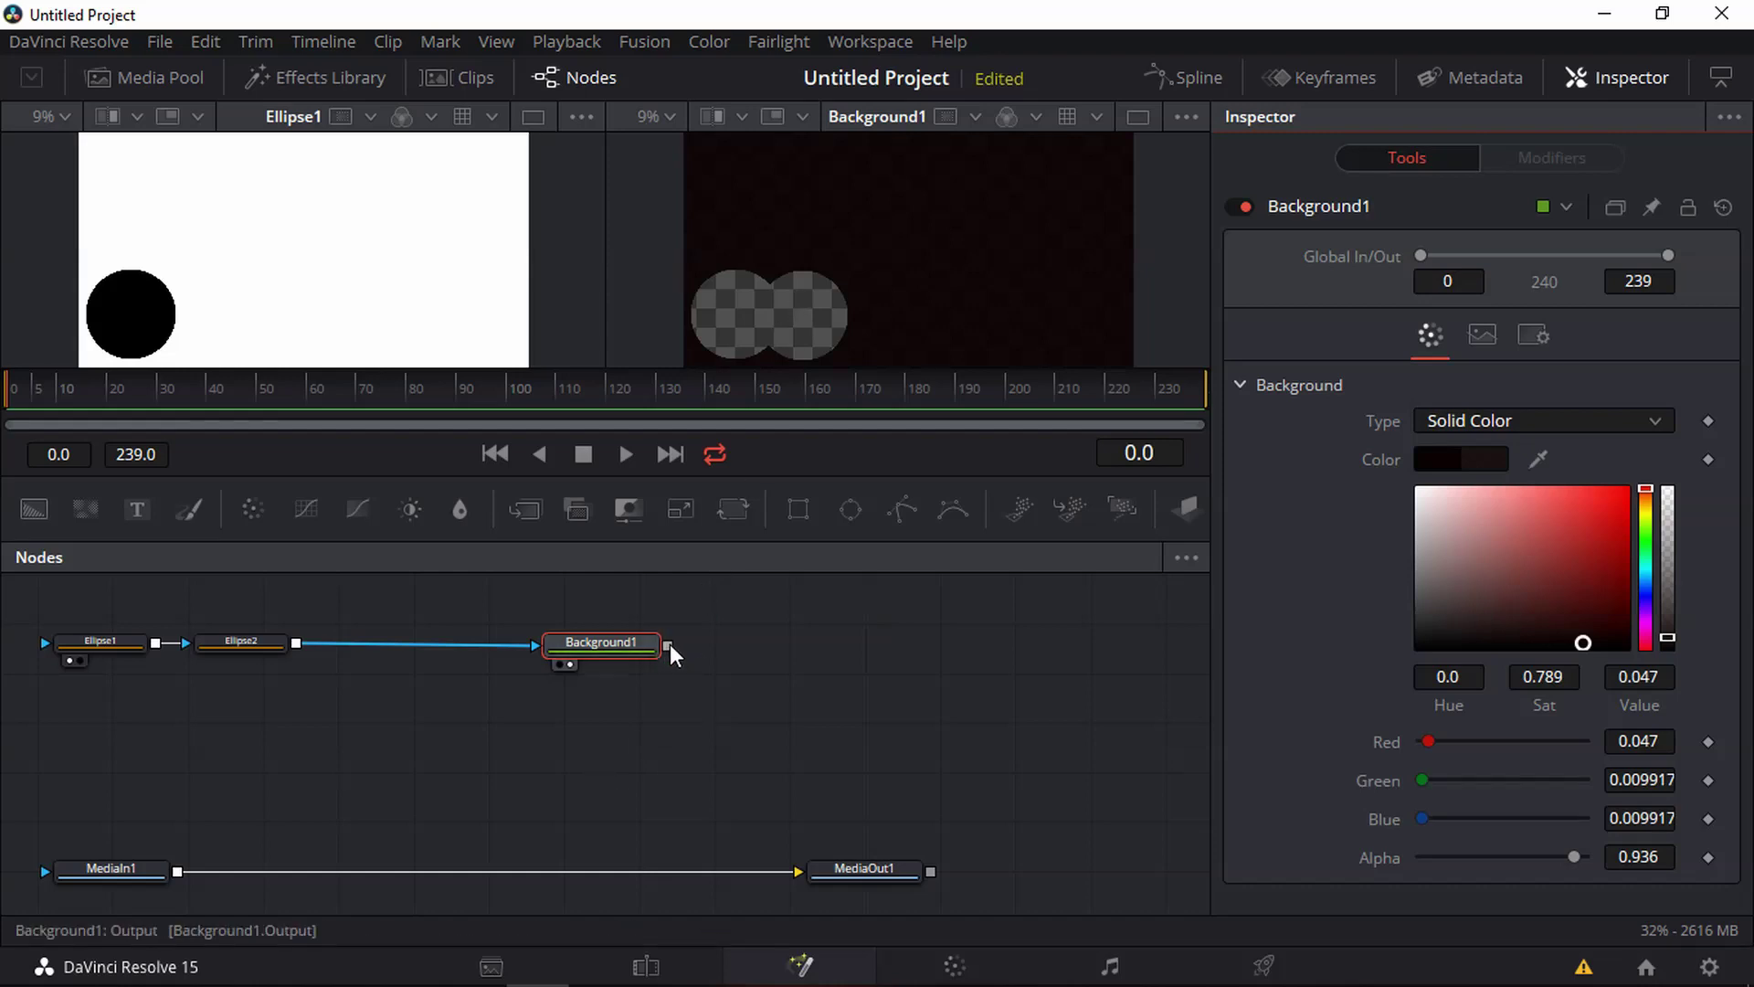
pyautogui.moveTo(670, 644); pyautogui.dragTo(177, 870)
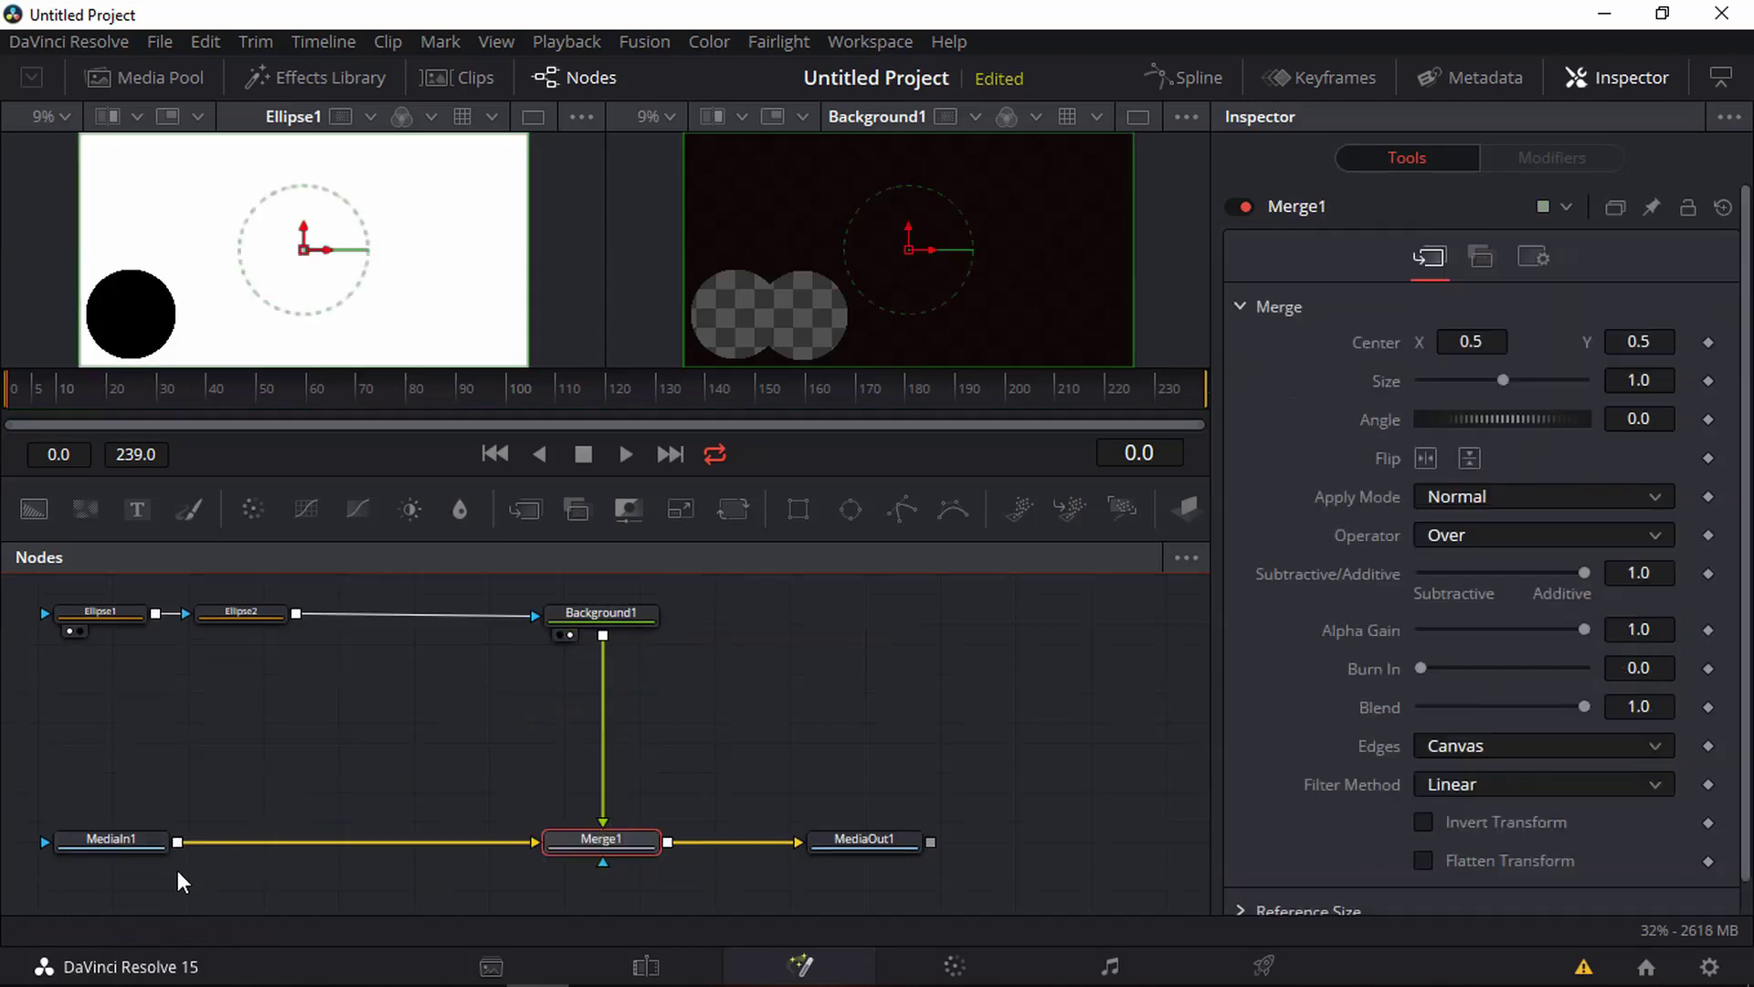
# View Merge1, showing the beach through the two circles, then select Ellipse2
pyautogui.click(571, 861)
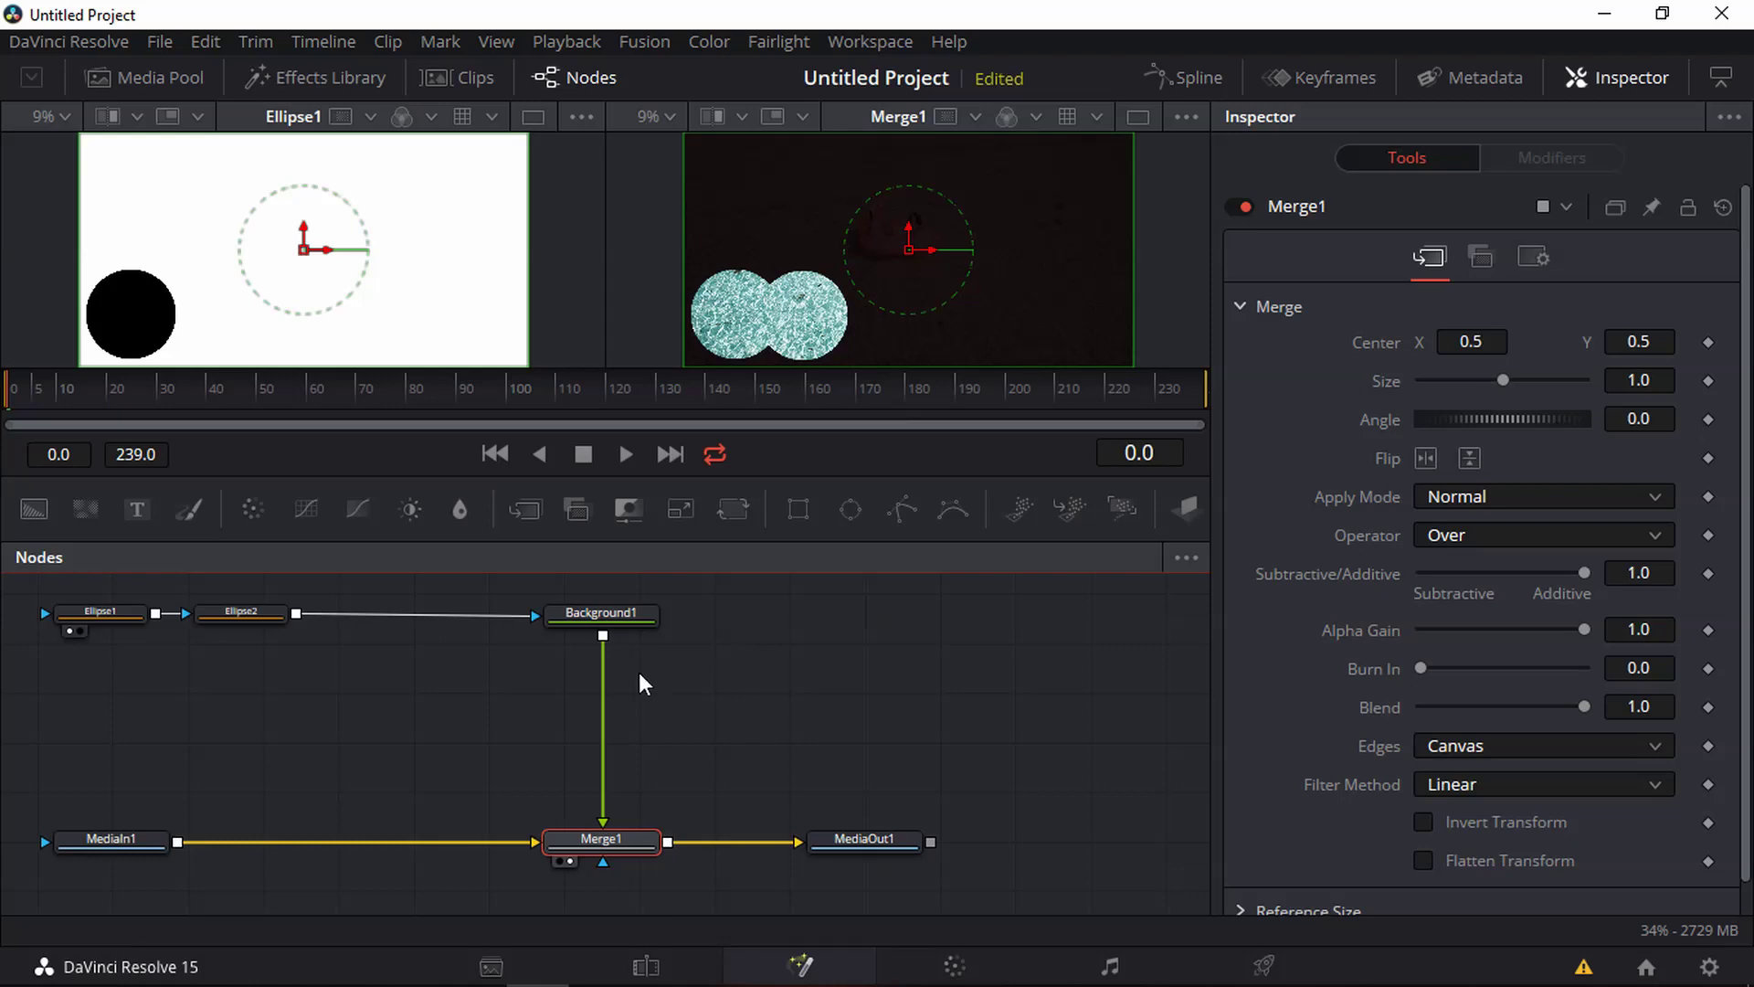
pyautogui.click(249, 610)
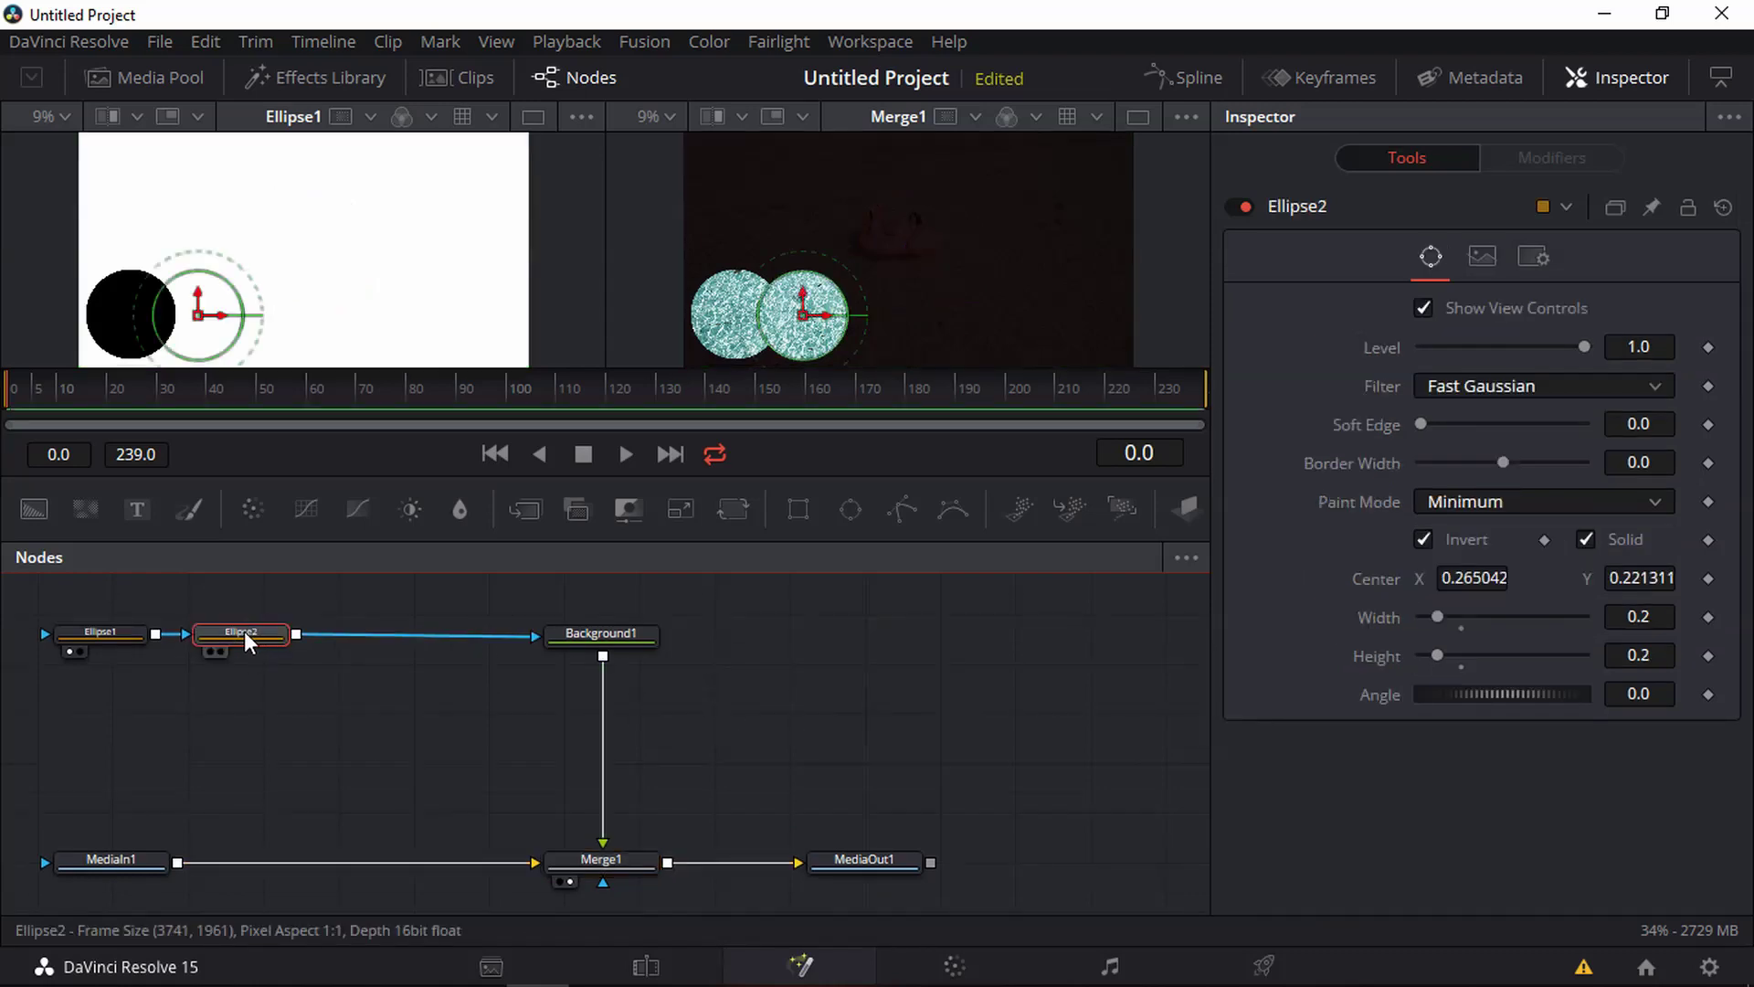
# Add a Transform node by searching 'tran' in the tool list
pyautogui.click(697, 727)
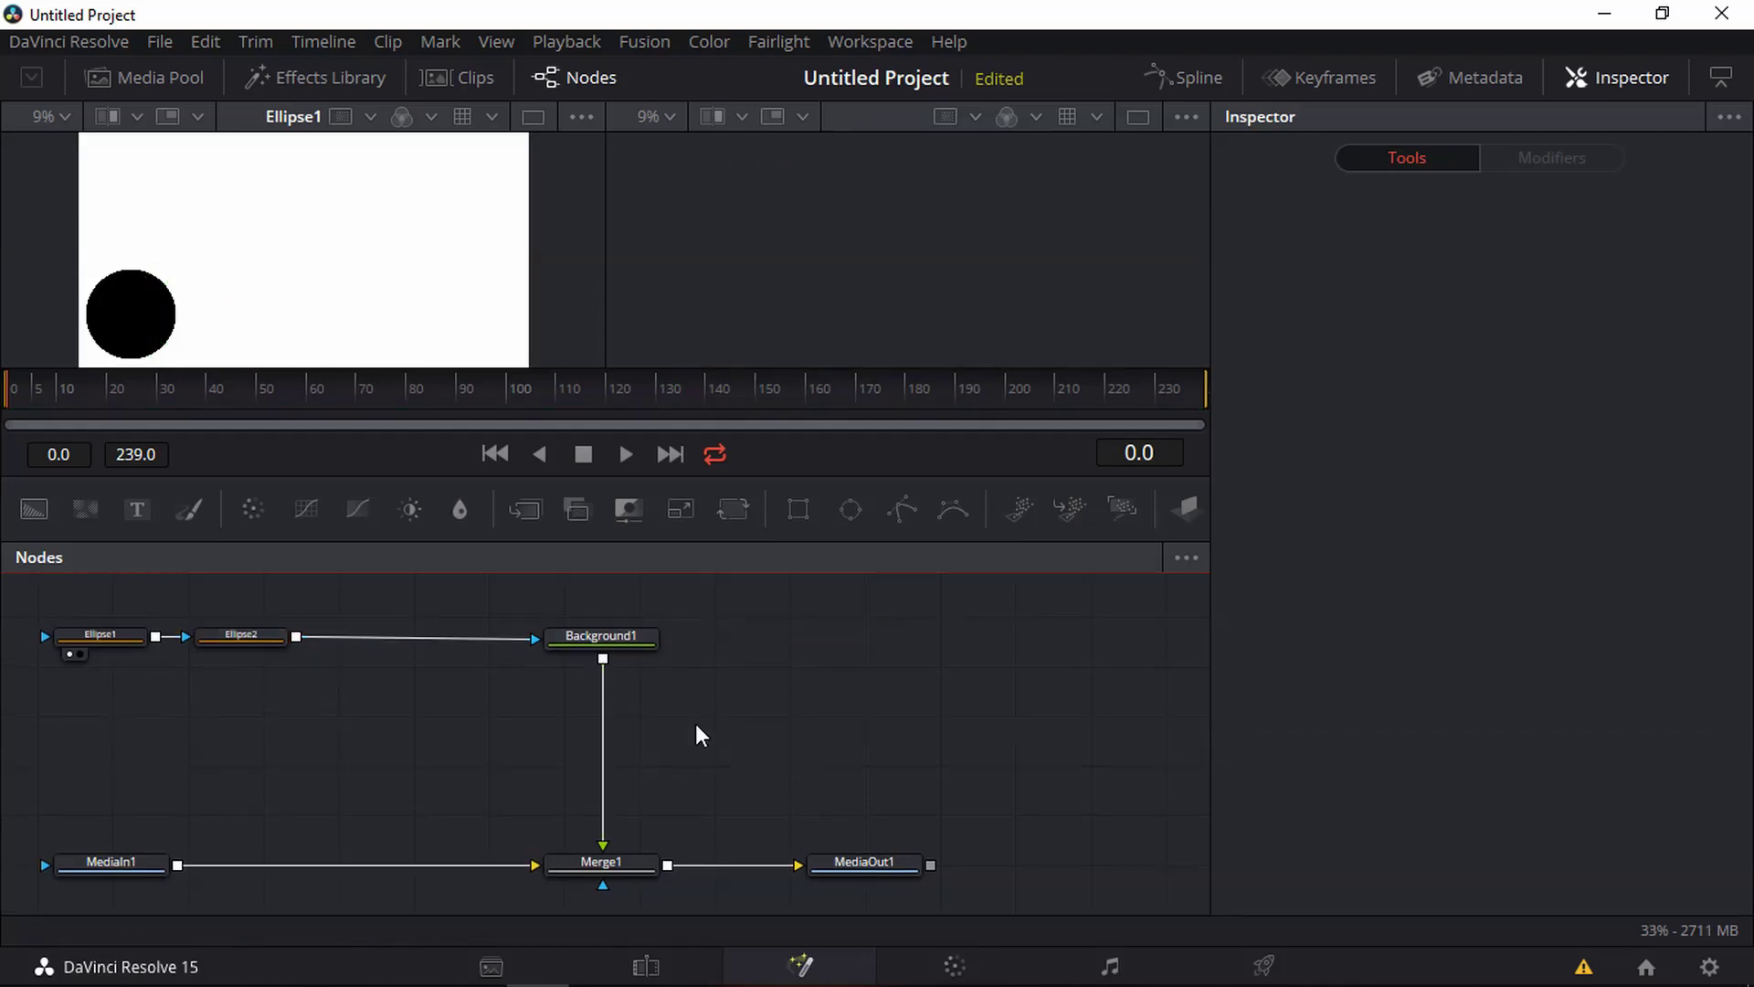
pyautogui.hotkey('shift', 'space')
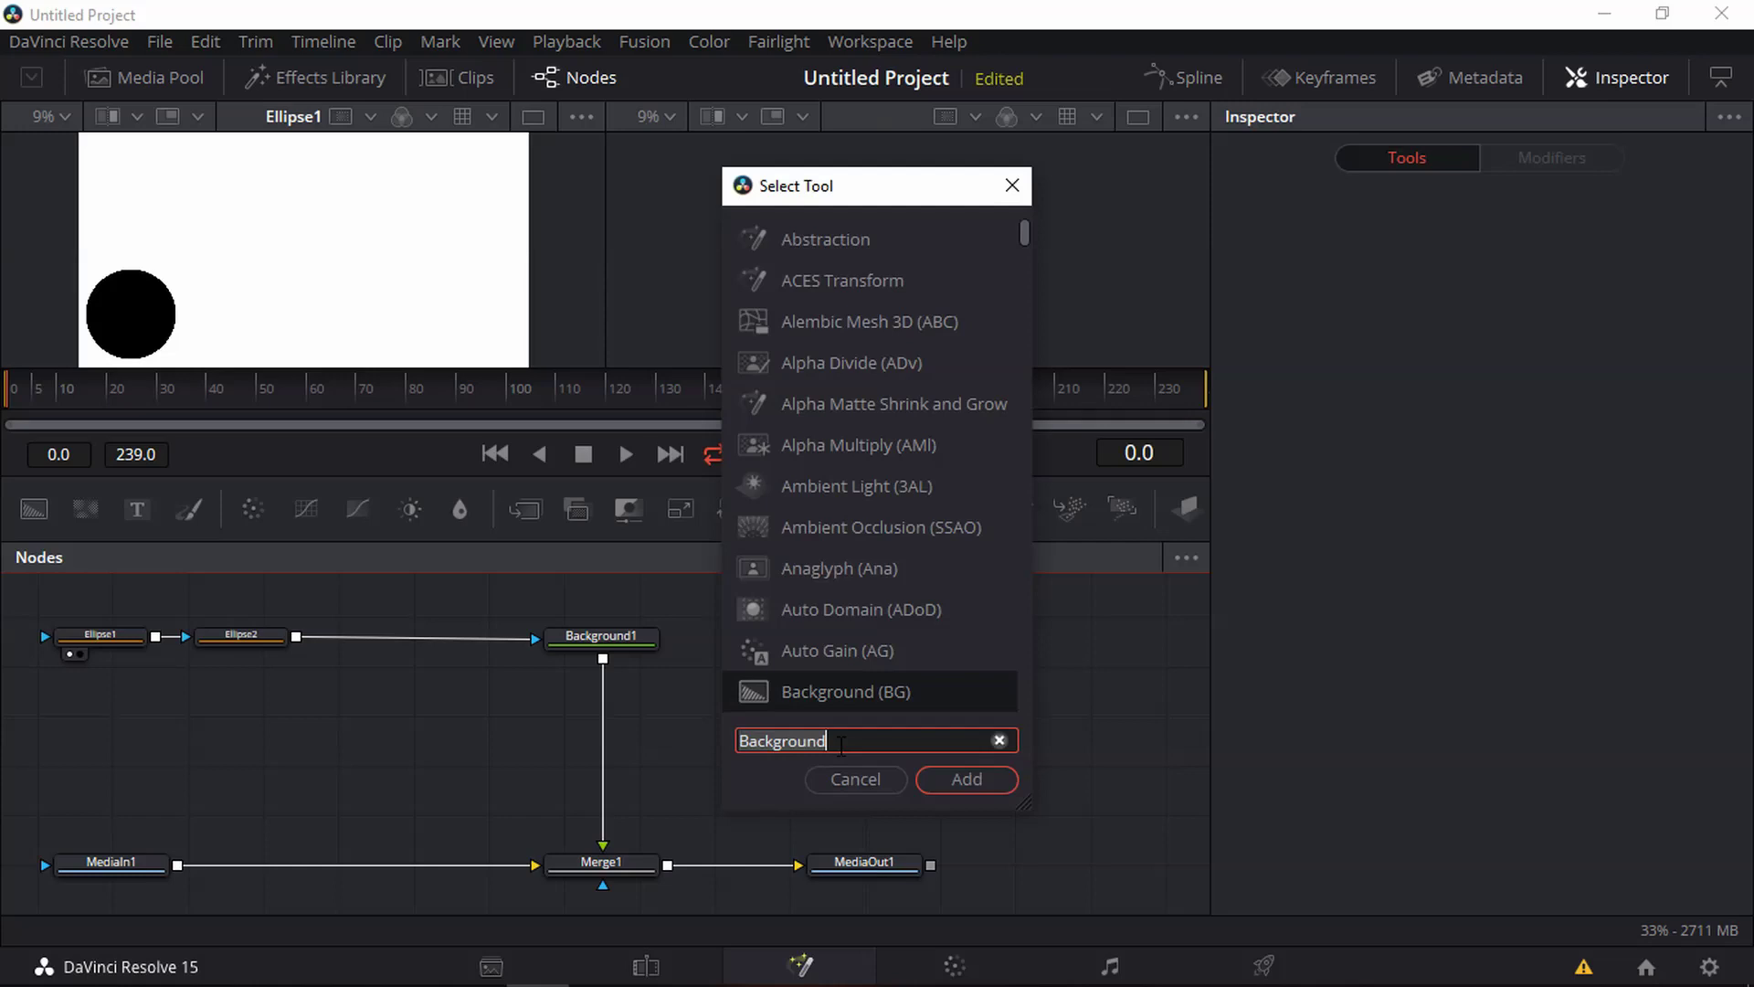
pyautogui.moveTo(841, 744); pyautogui.dragTo(741, 741)
pyautogui.write('tran')
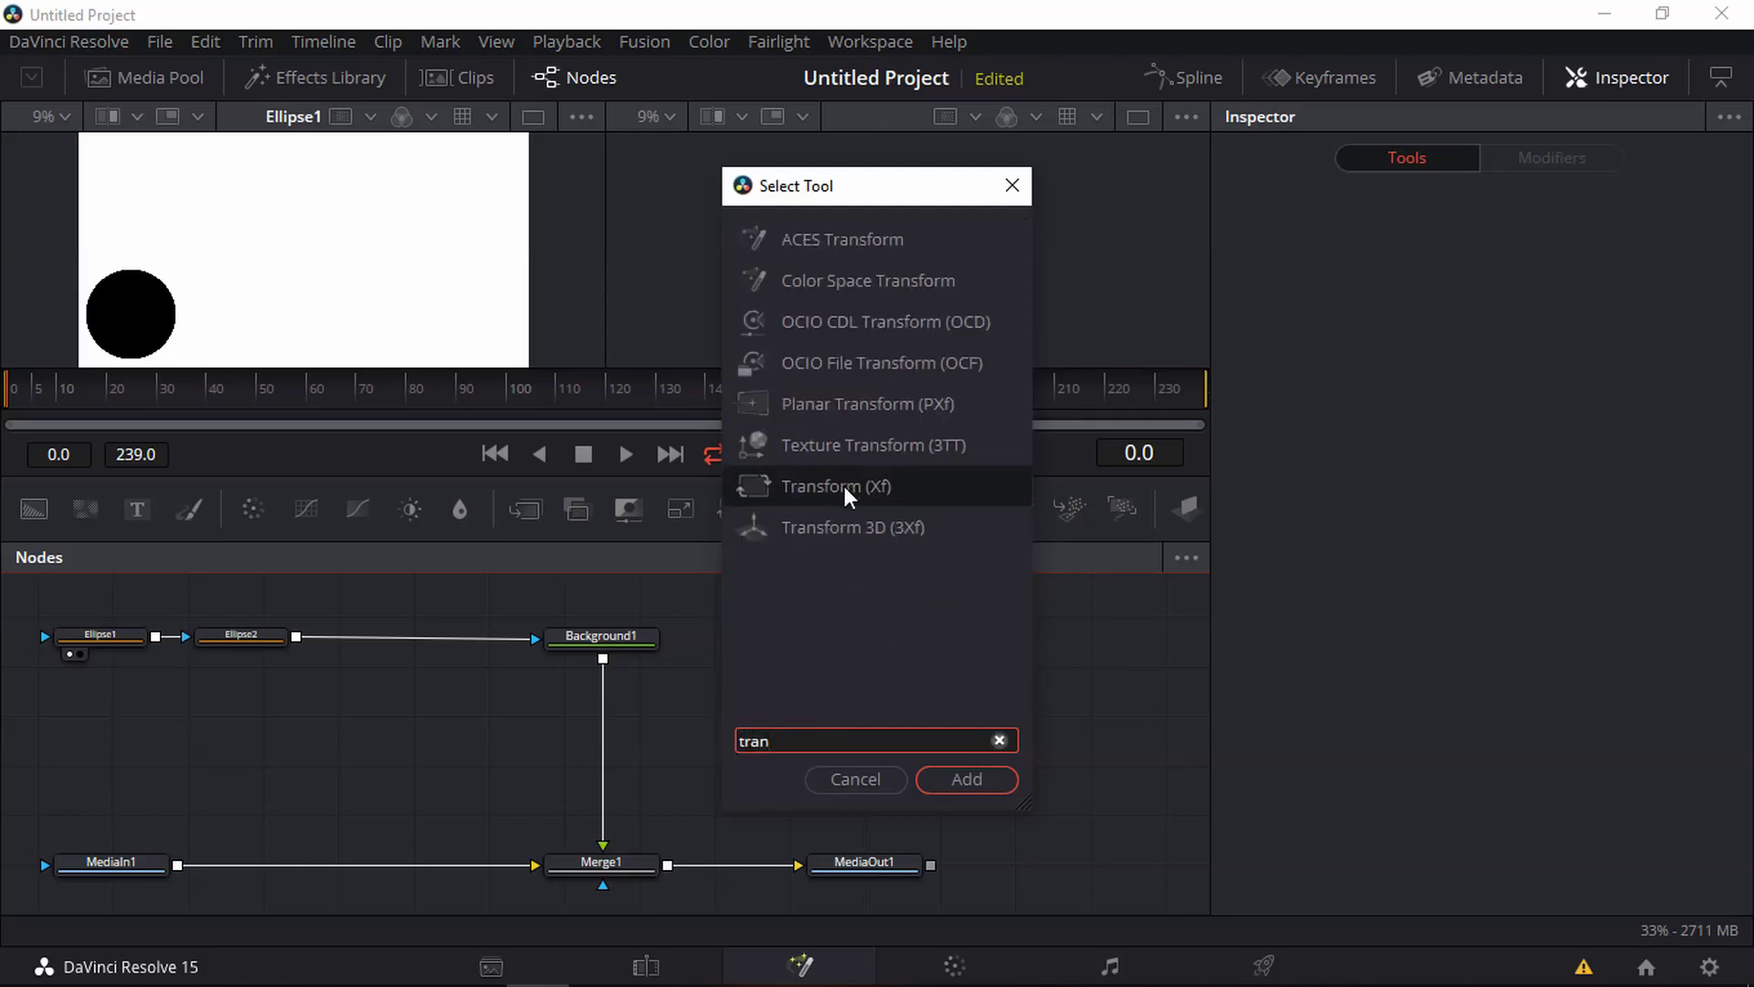
pyautogui.click(845, 486)
pyautogui.click(955, 781)
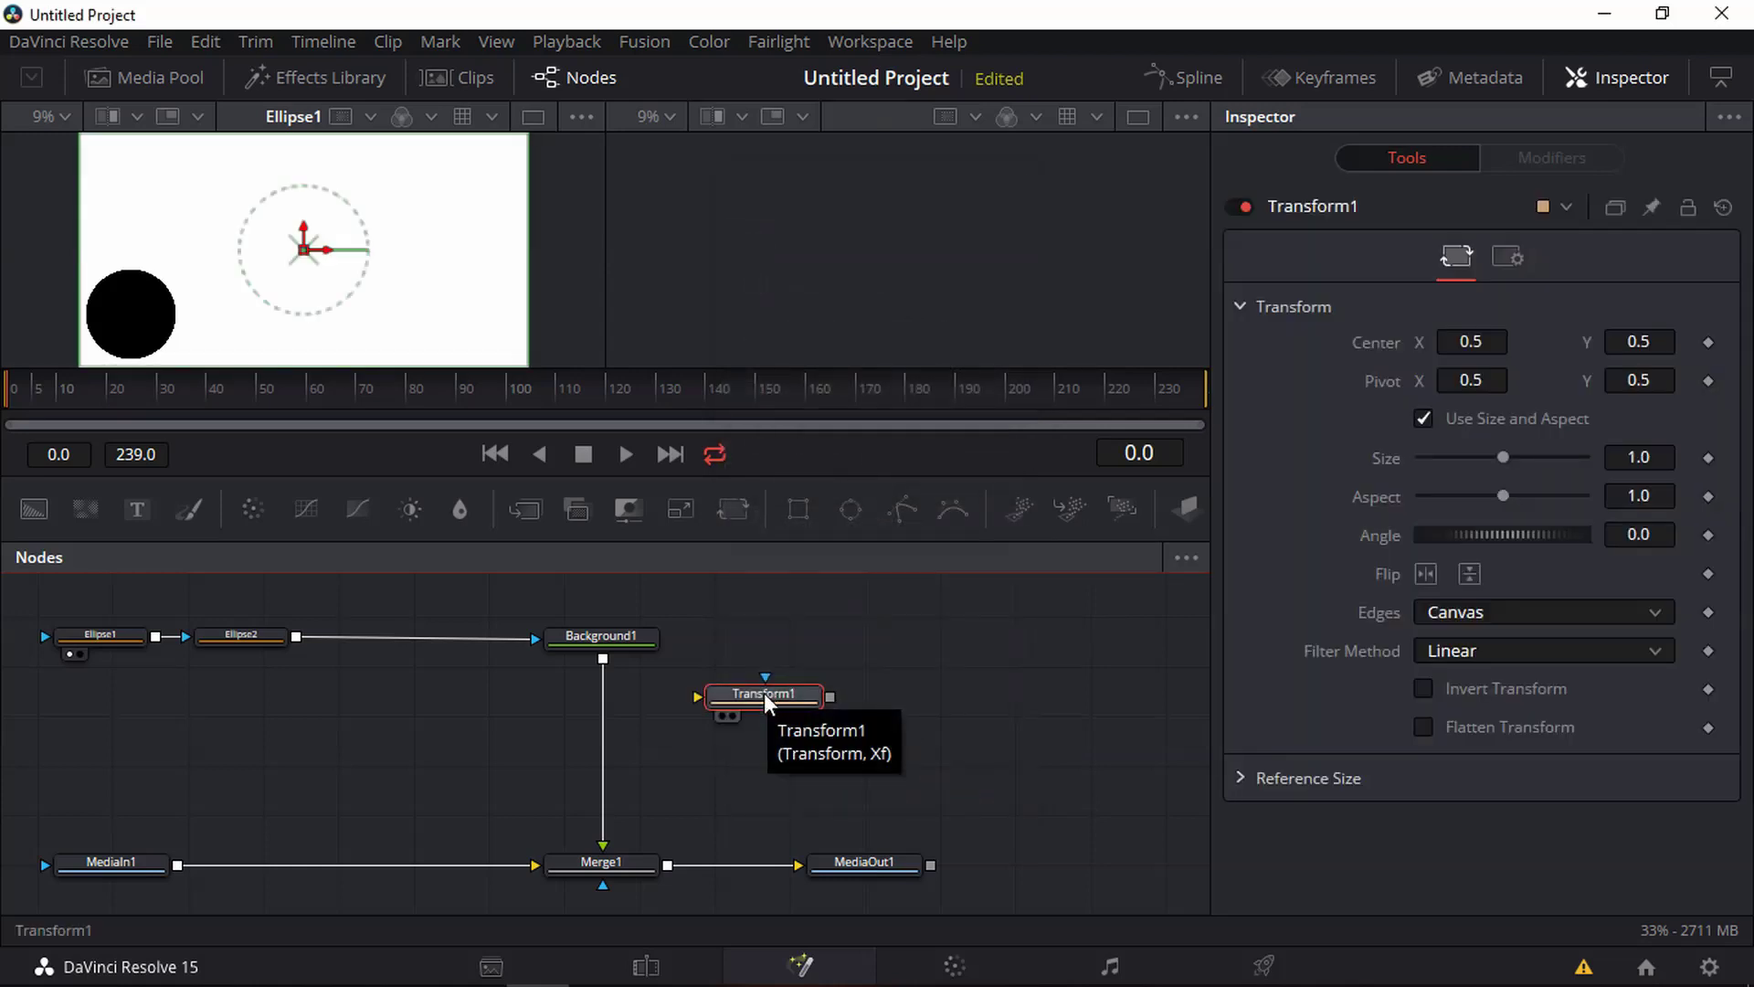
# Insert Transform1 between Ellipse2 and Background1 and show MediaOut1 in the second viewer
pyautogui.moveTo(764, 692); pyautogui.dragTo(387, 632)
pyautogui.click(355, 656)
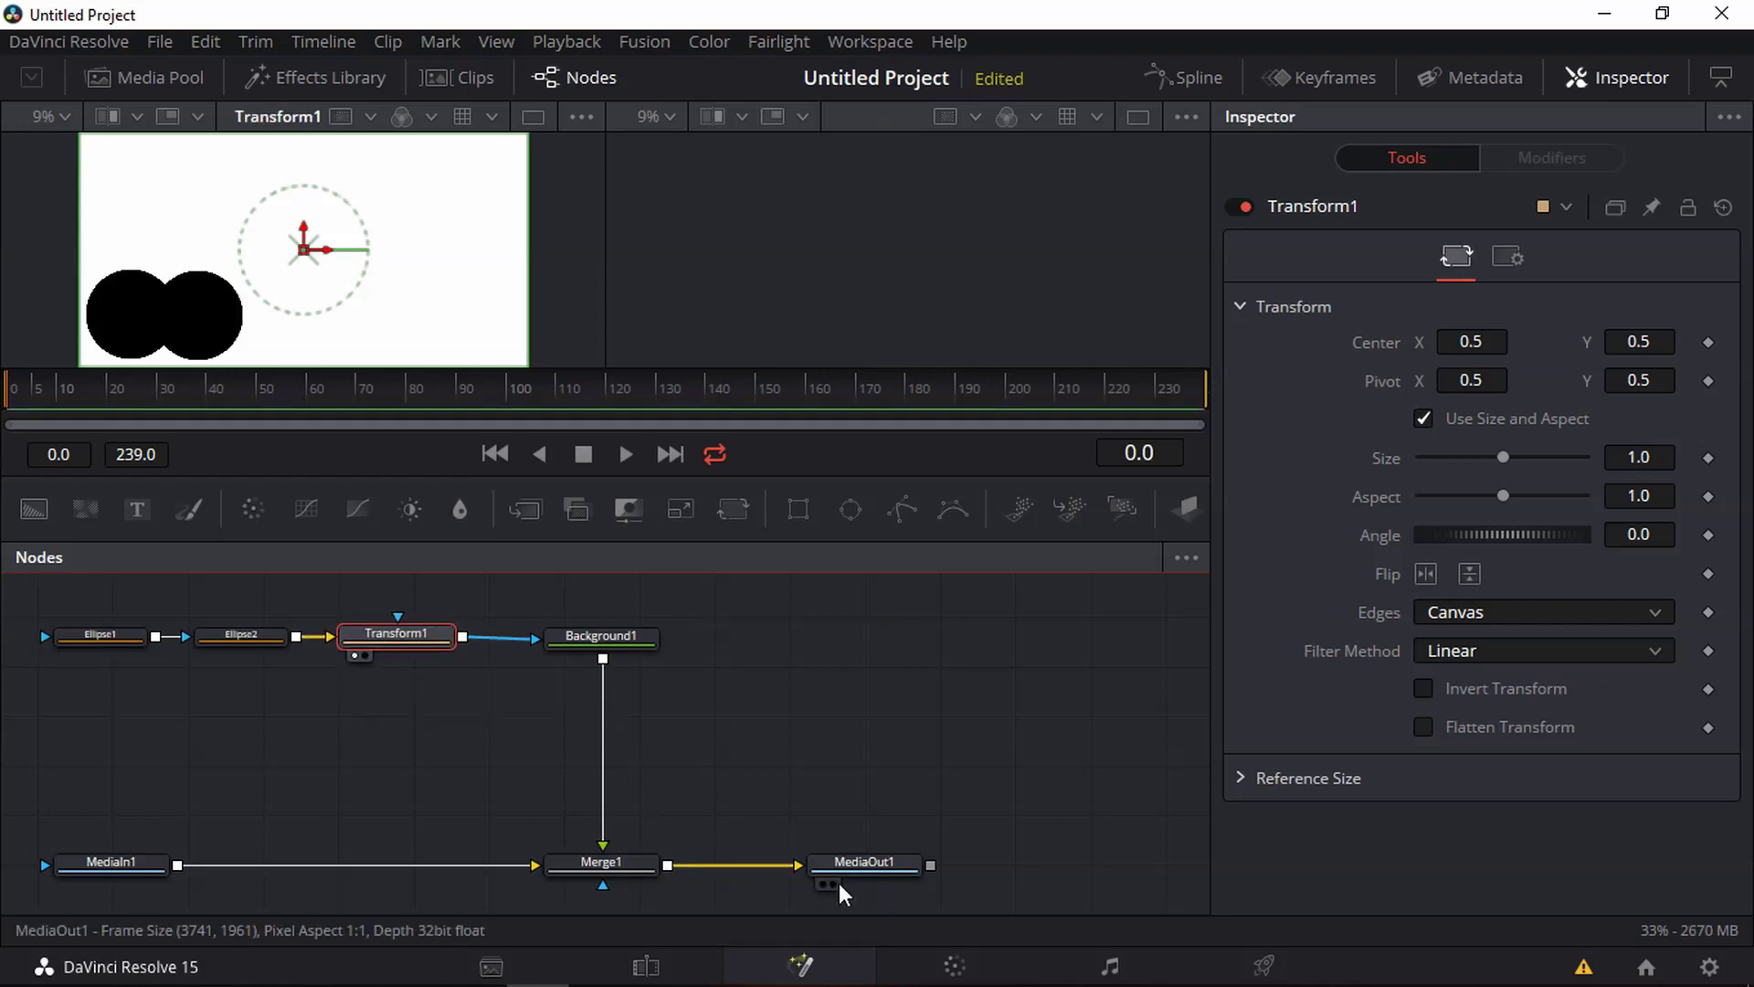
pyautogui.click(833, 885)
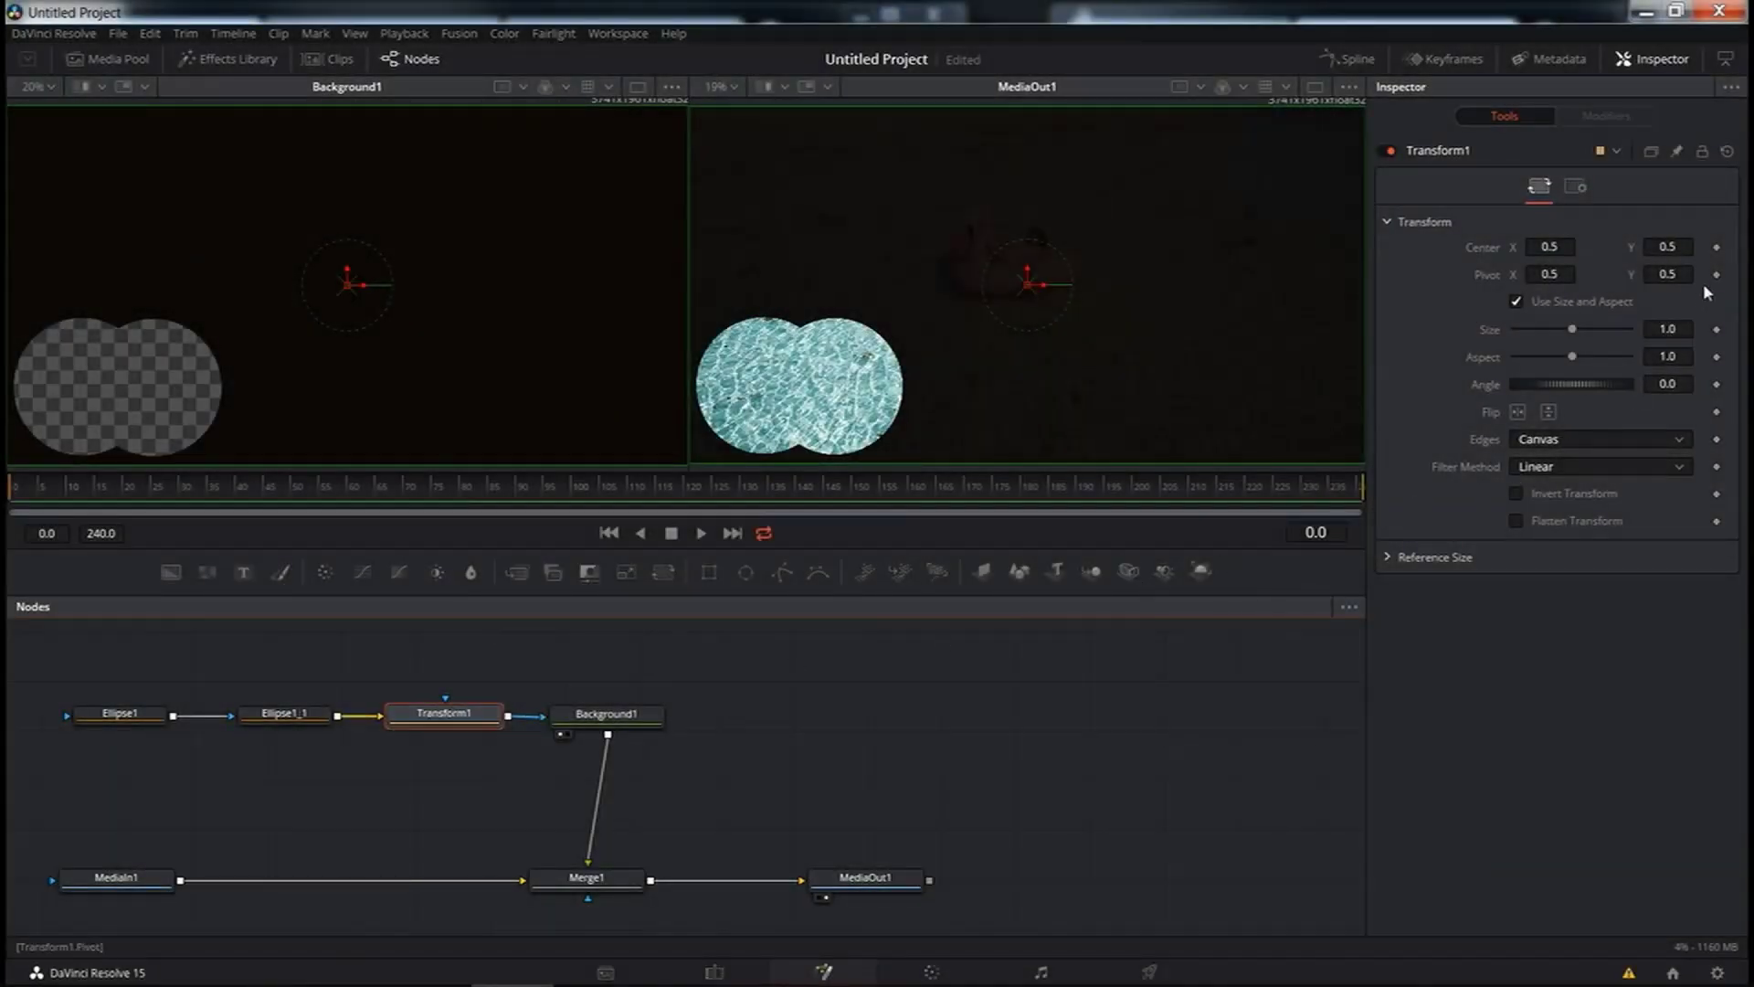
# Keyframe Transform1's center at frame 0 and shift the circles right and up at frame 80
pyautogui.click(1717, 247)
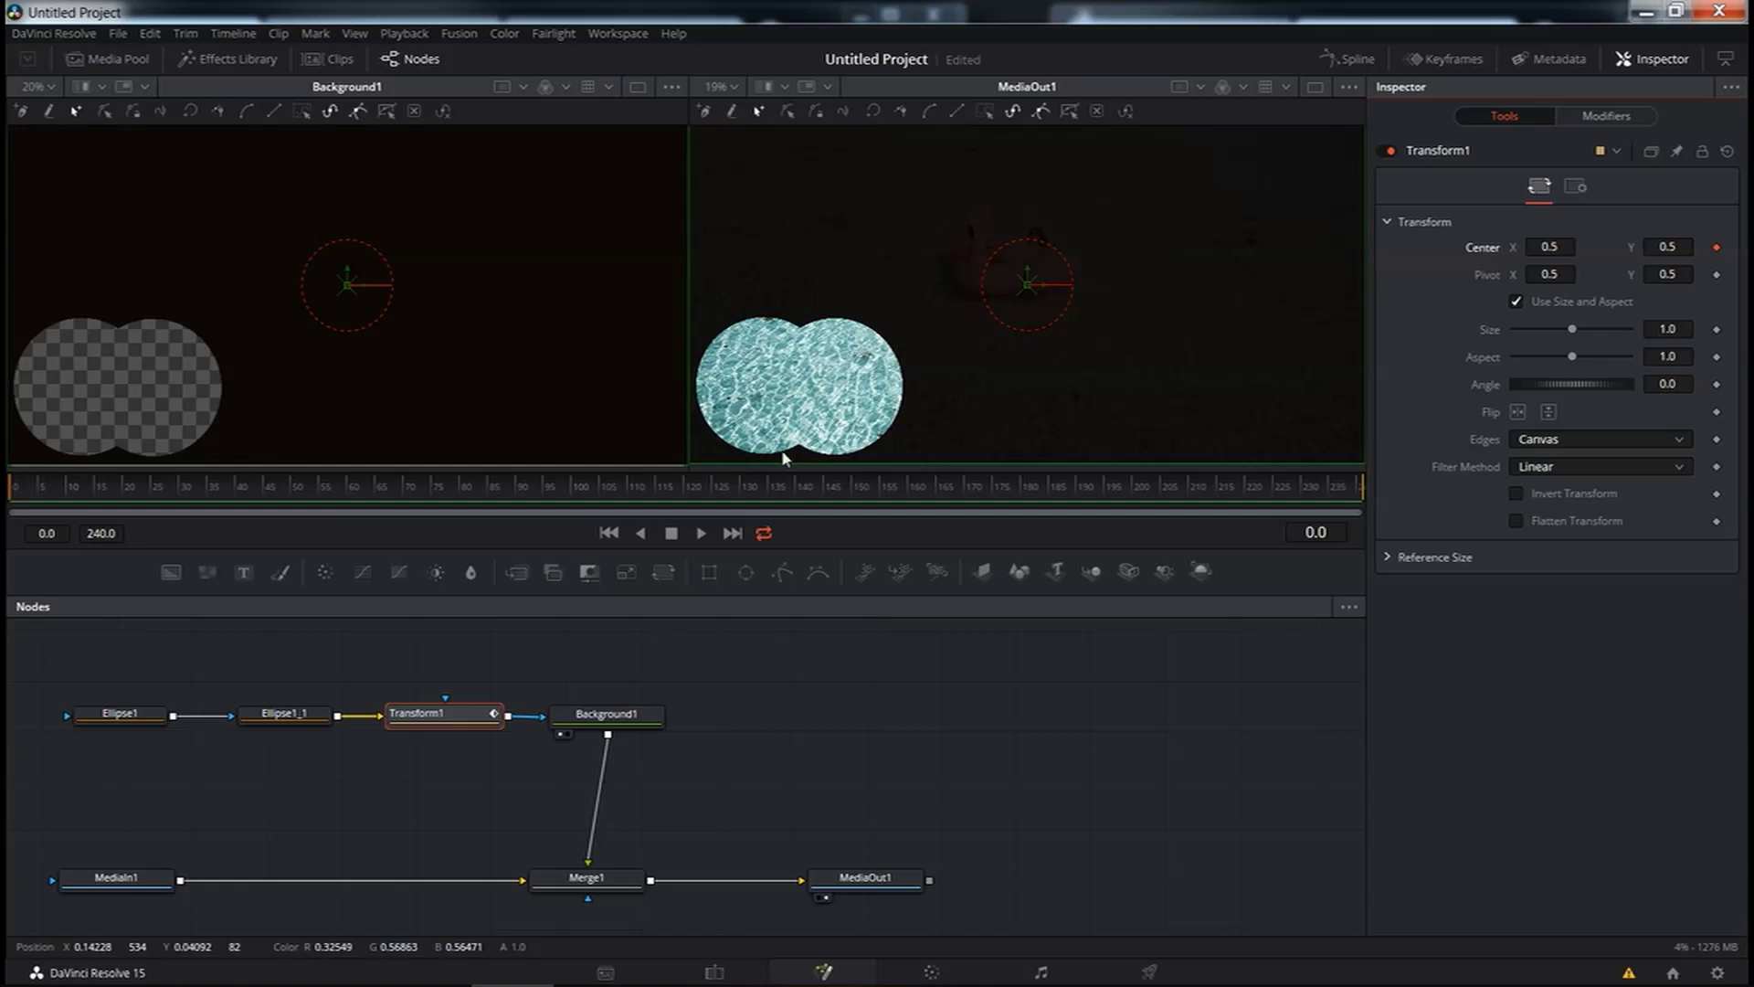
pyautogui.click(460, 492)
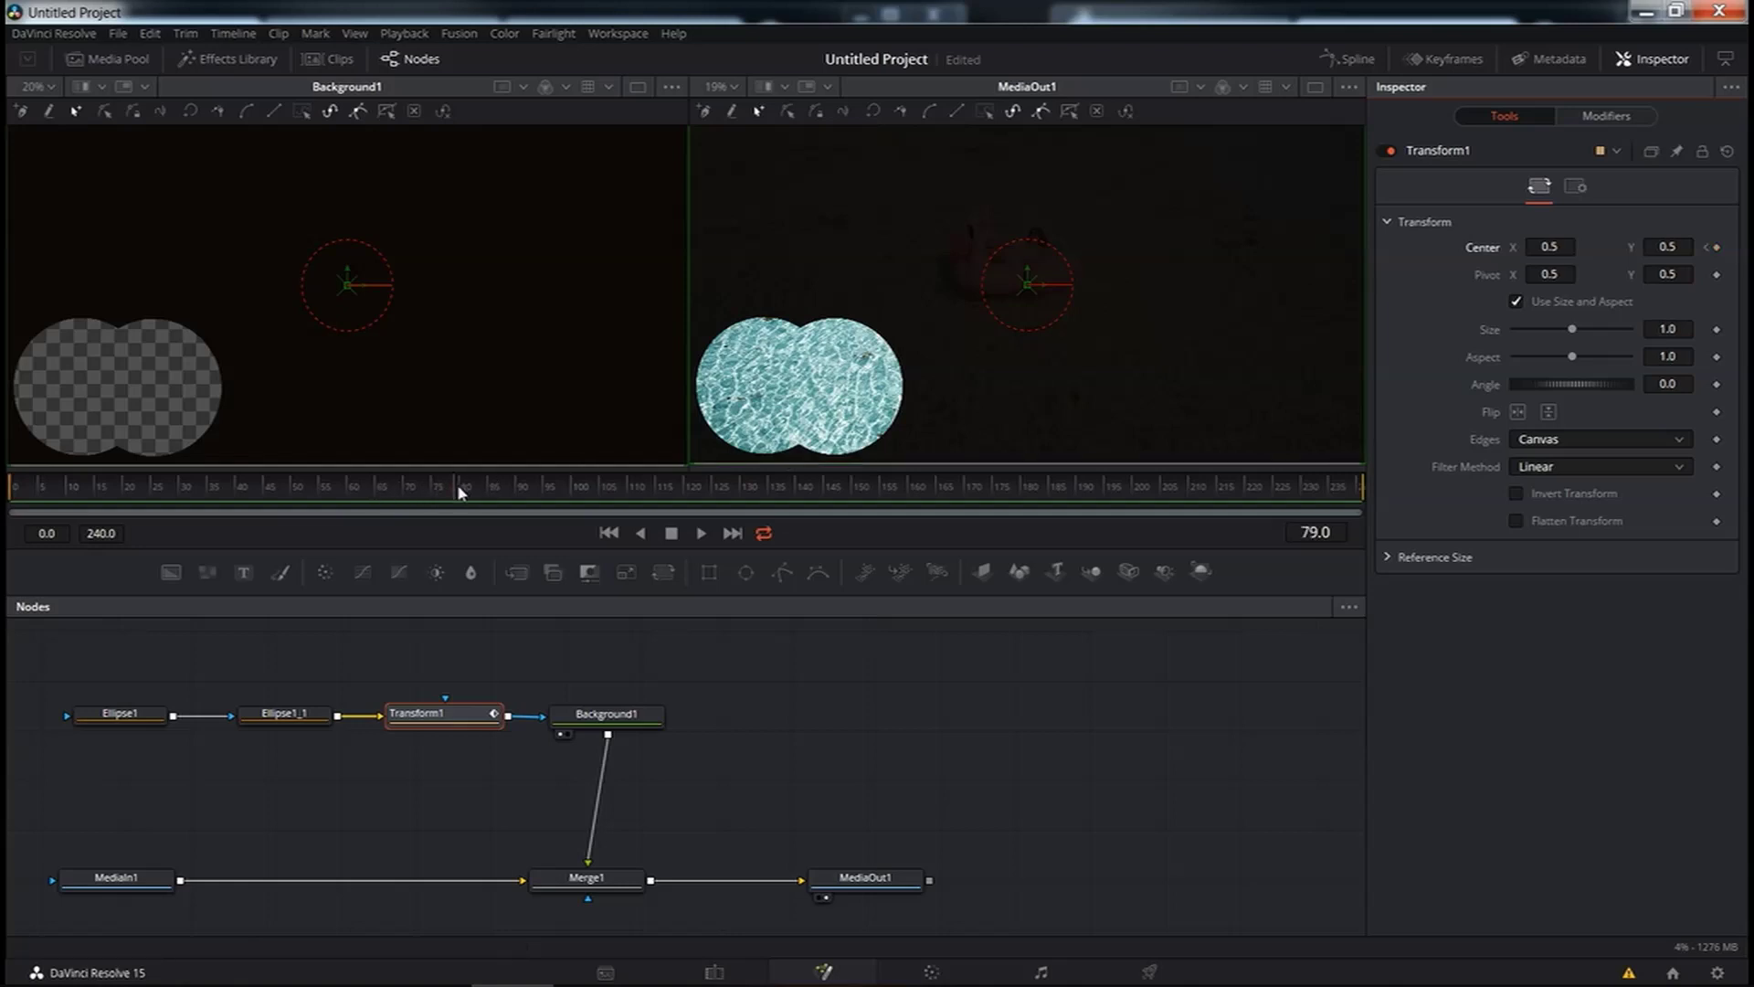
pyautogui.click(463, 490)
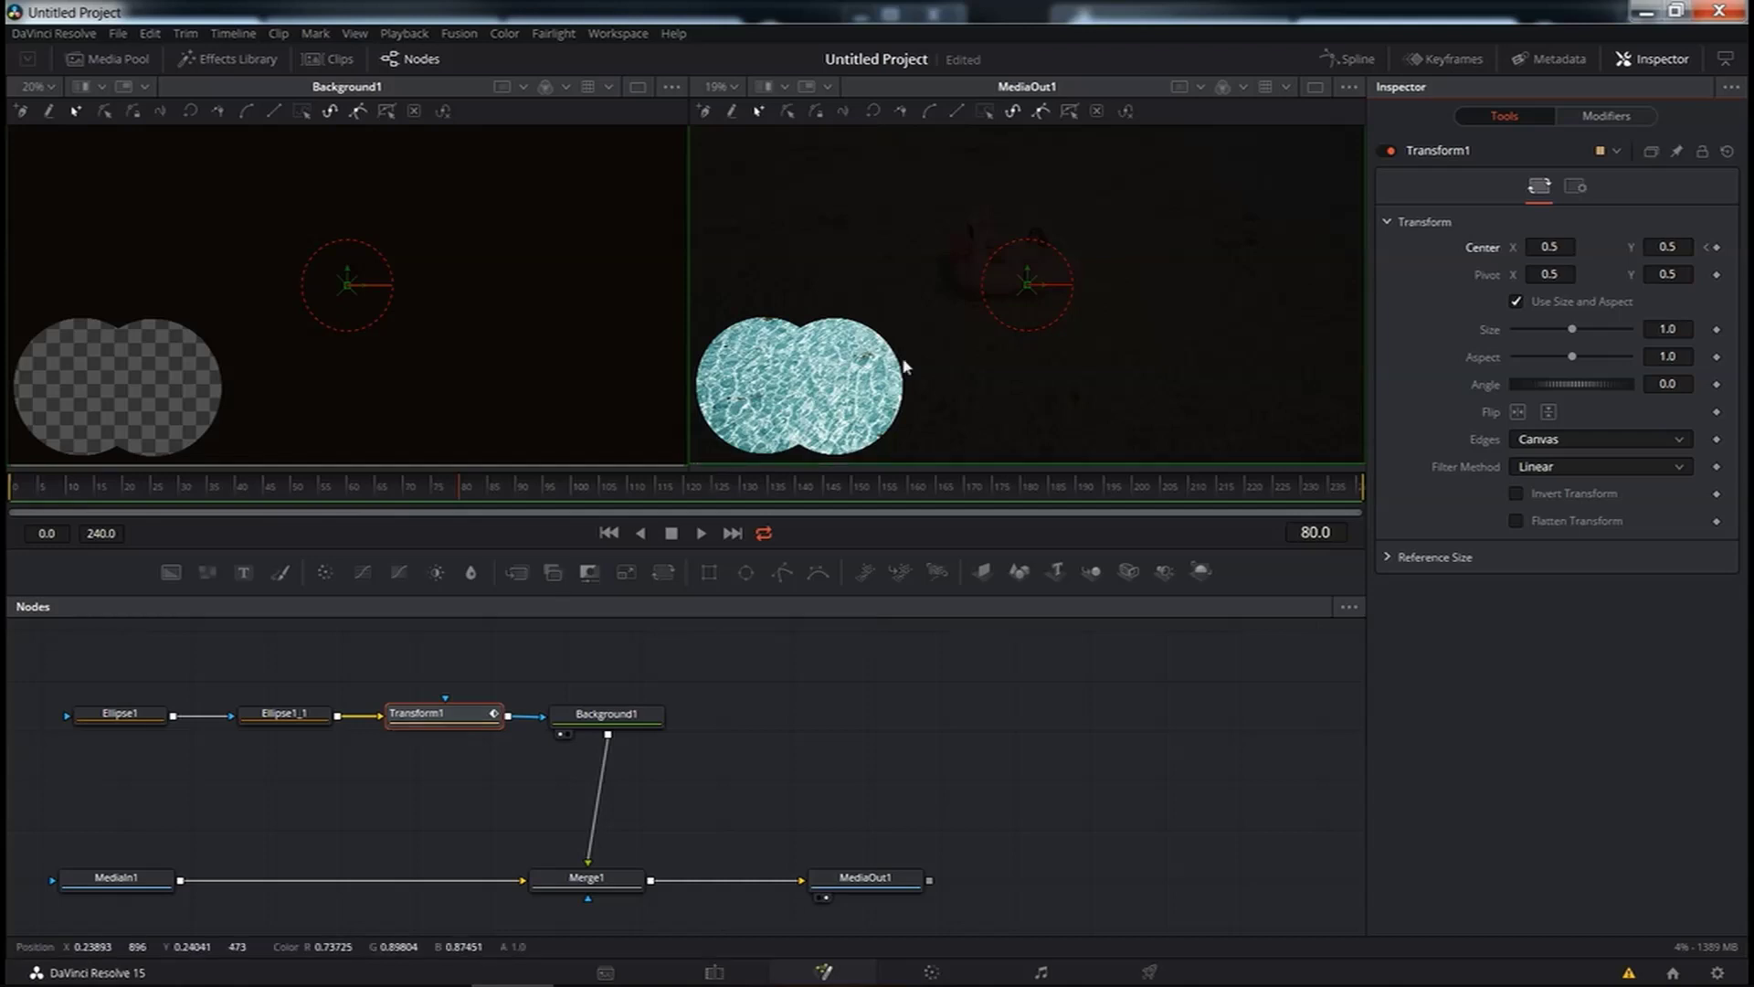
pyautogui.moveTo(1027, 281); pyautogui.dragTo(1511, 189)
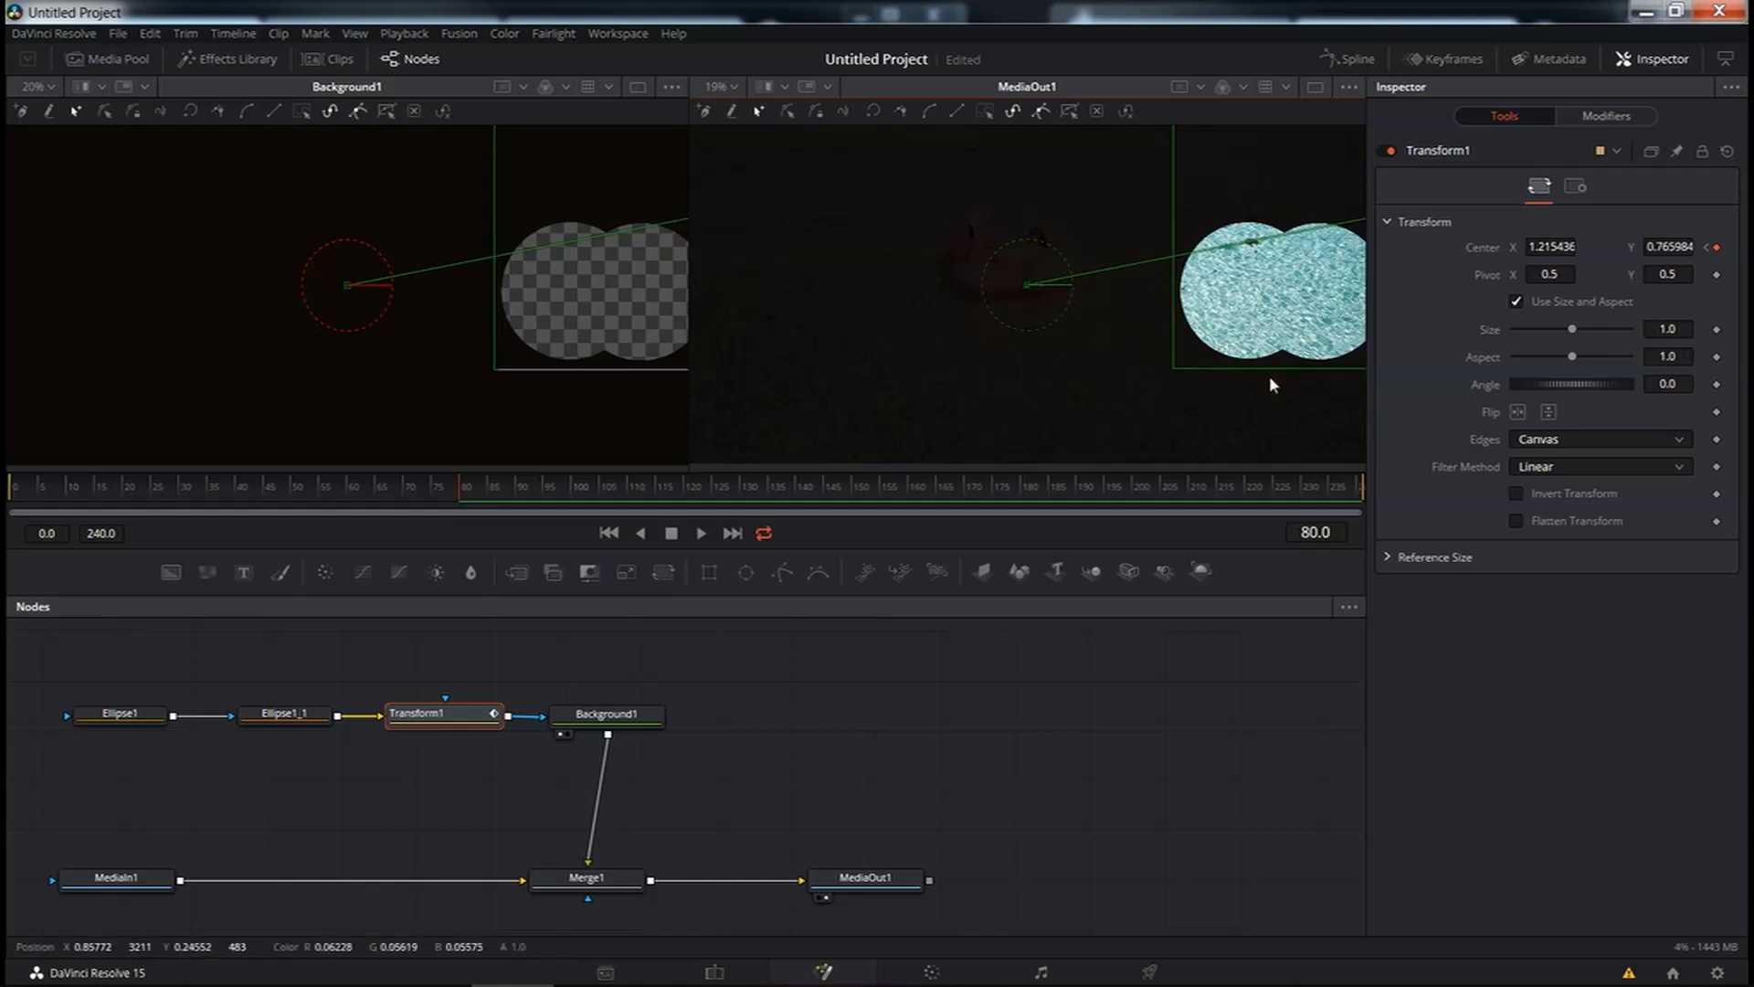
# Move the circles up-left at frame 134, then onto the flamingo woman at frame 139 (0.817, 0.875)
pyautogui.click(494, 485)
pyautogui.click(768, 487)
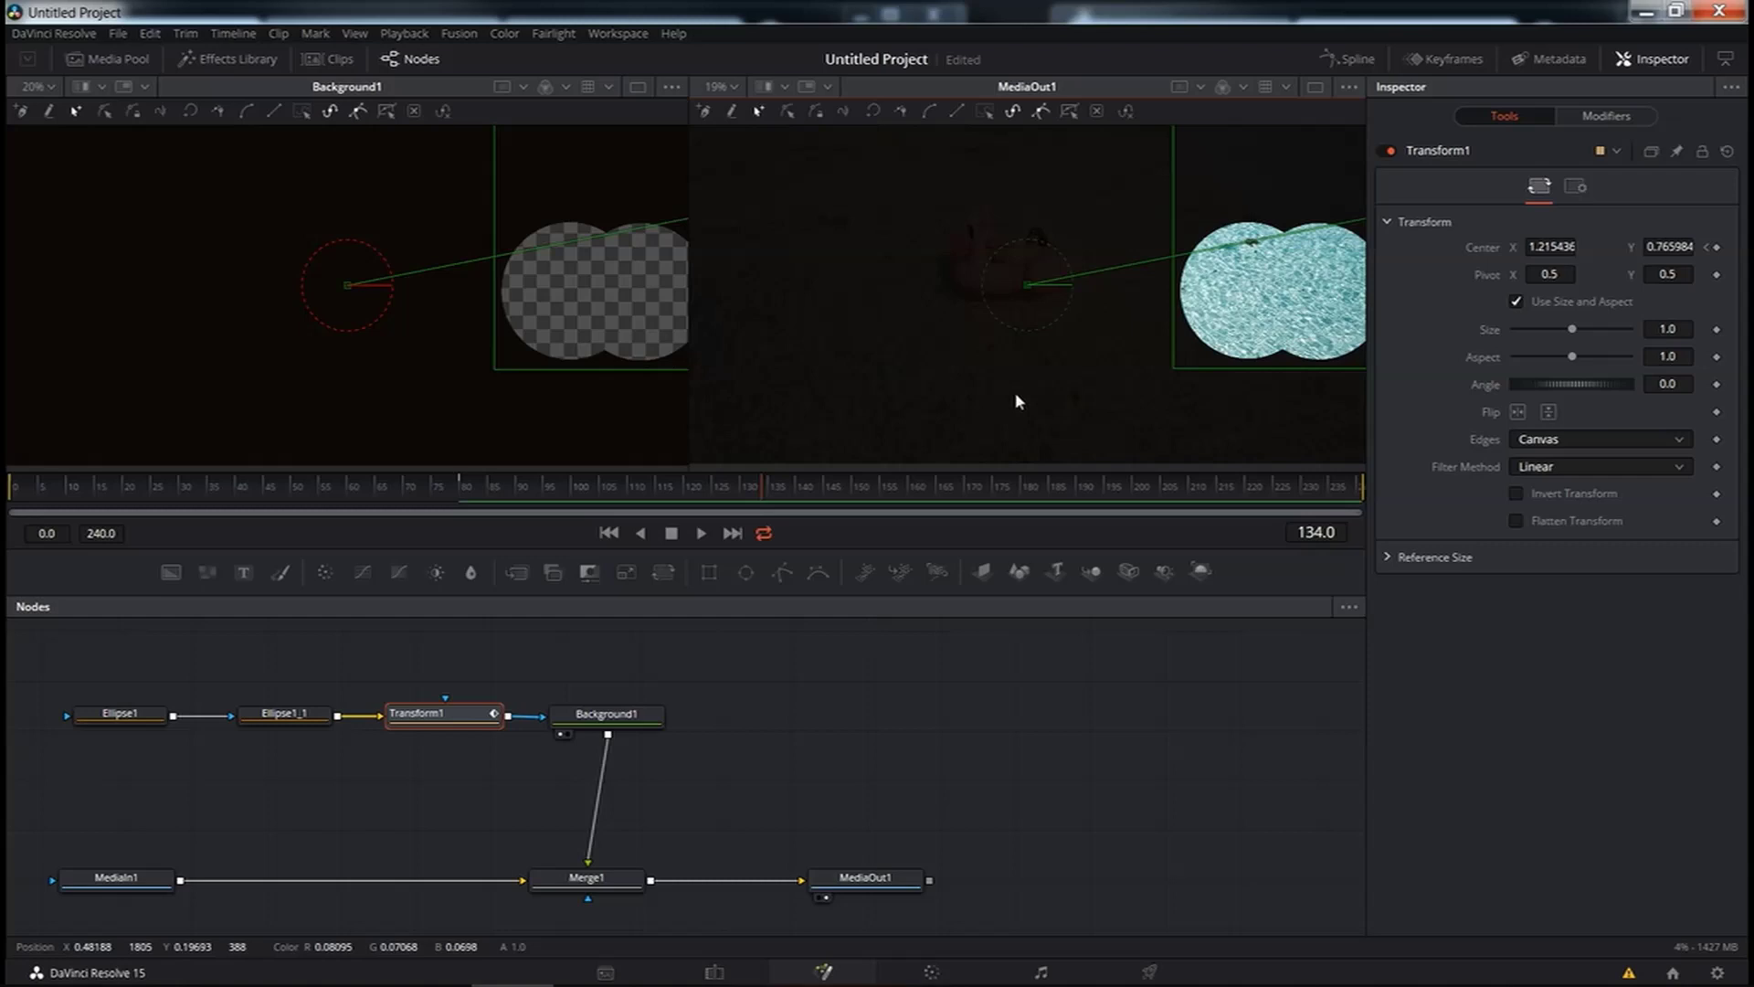
pyautogui.scroll(-2, 1016, 399)
pyautogui.moveTo(1362, 249); pyautogui.dragTo(1131, 176)
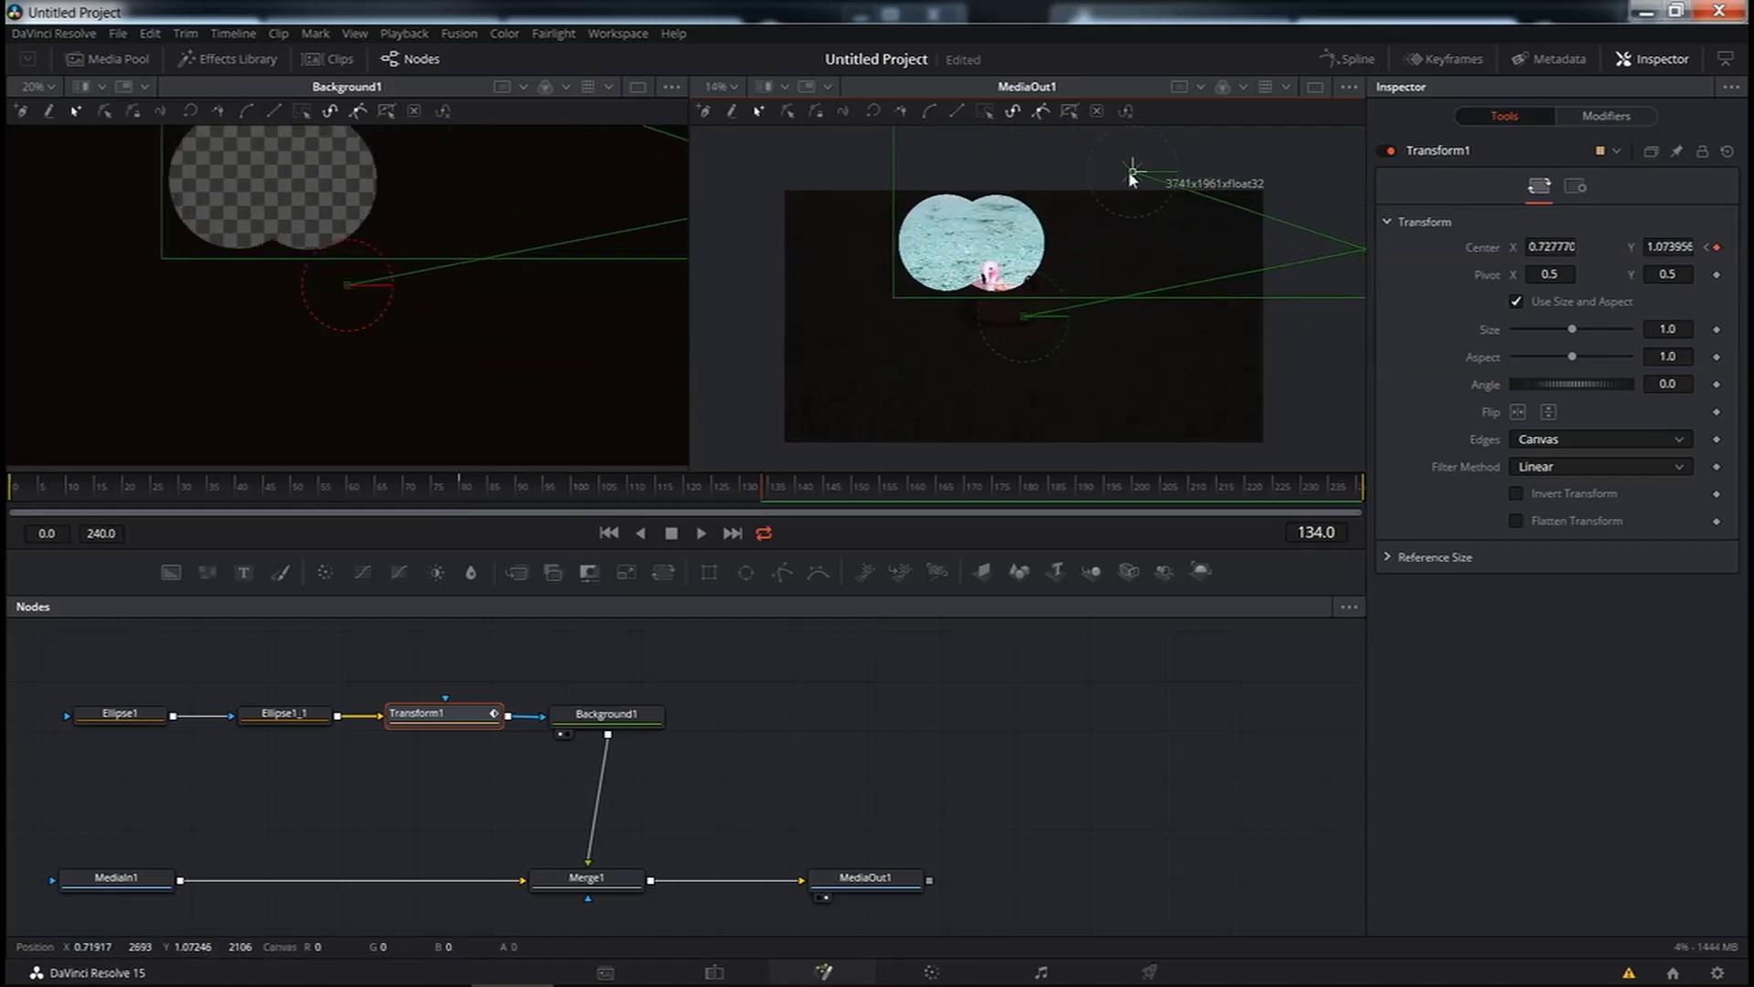
pyautogui.click(790, 488)
pyautogui.moveTo(1138, 171); pyautogui.dragTo(1178, 229)
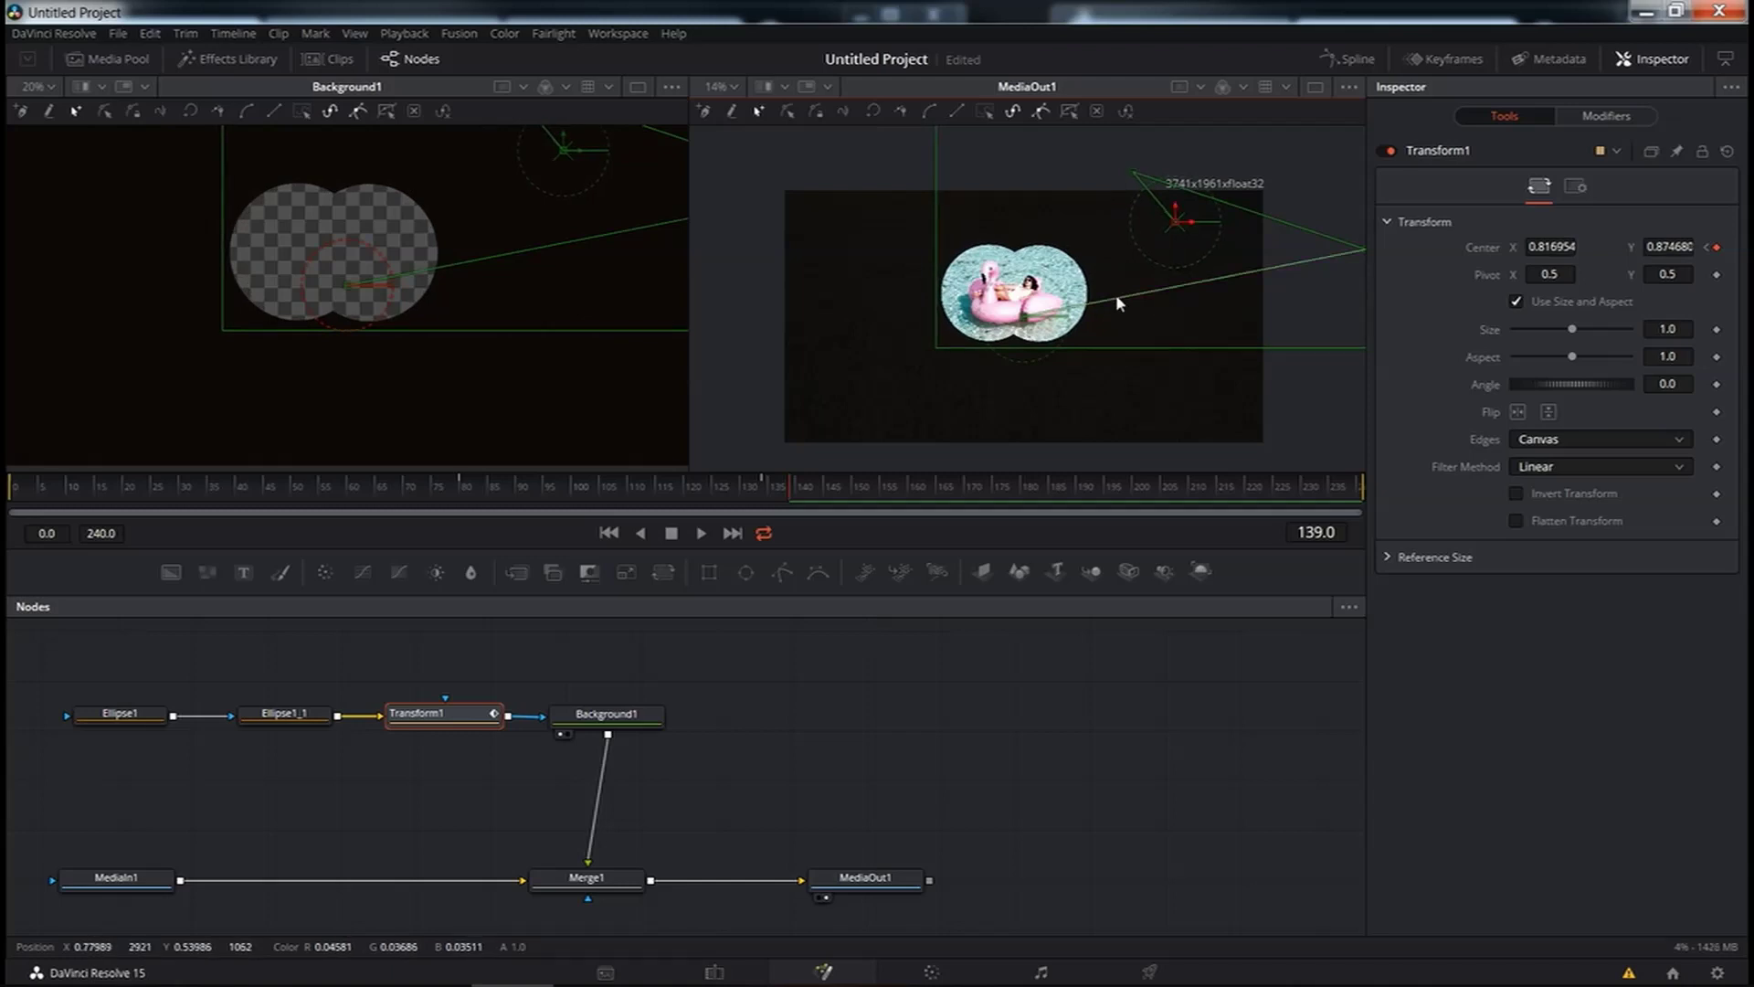
pyautogui.scroll(2, 1115, 294)
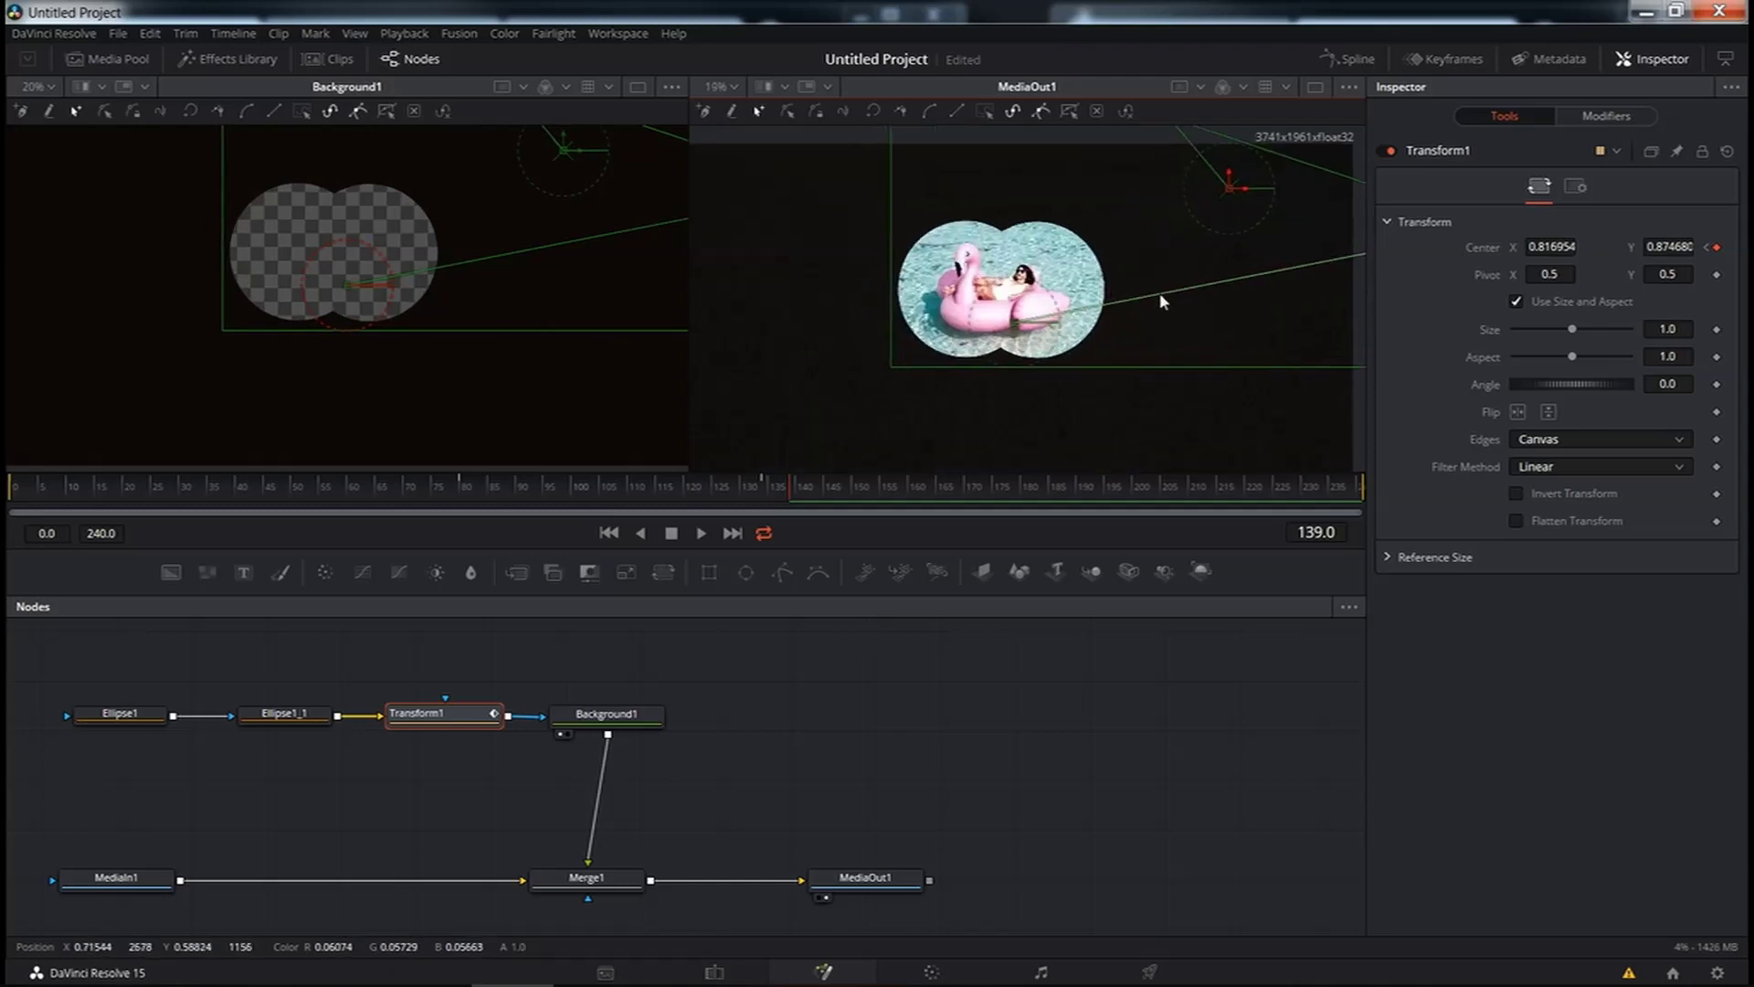
# Give Ellipse2 and Ellipse1 a 0.02 soft edge, then play the animation from frame 0
pyautogui.click(274, 719)
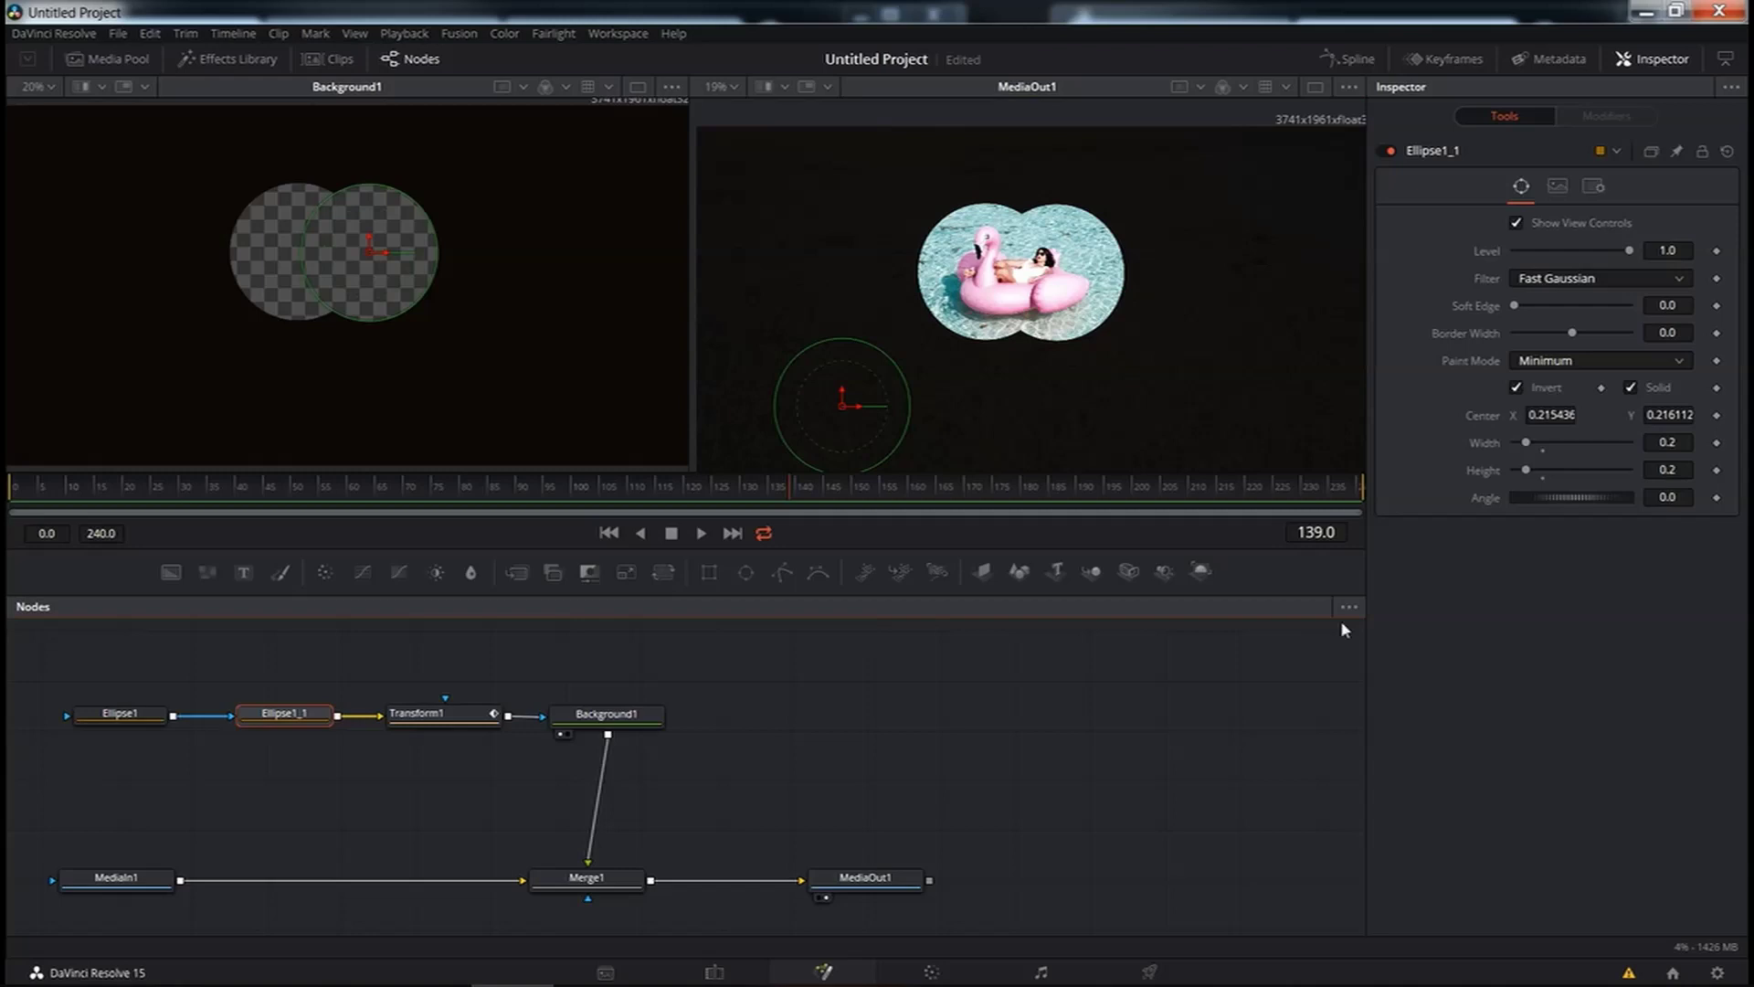
pyautogui.click(1679, 307)
pyautogui.write('2')
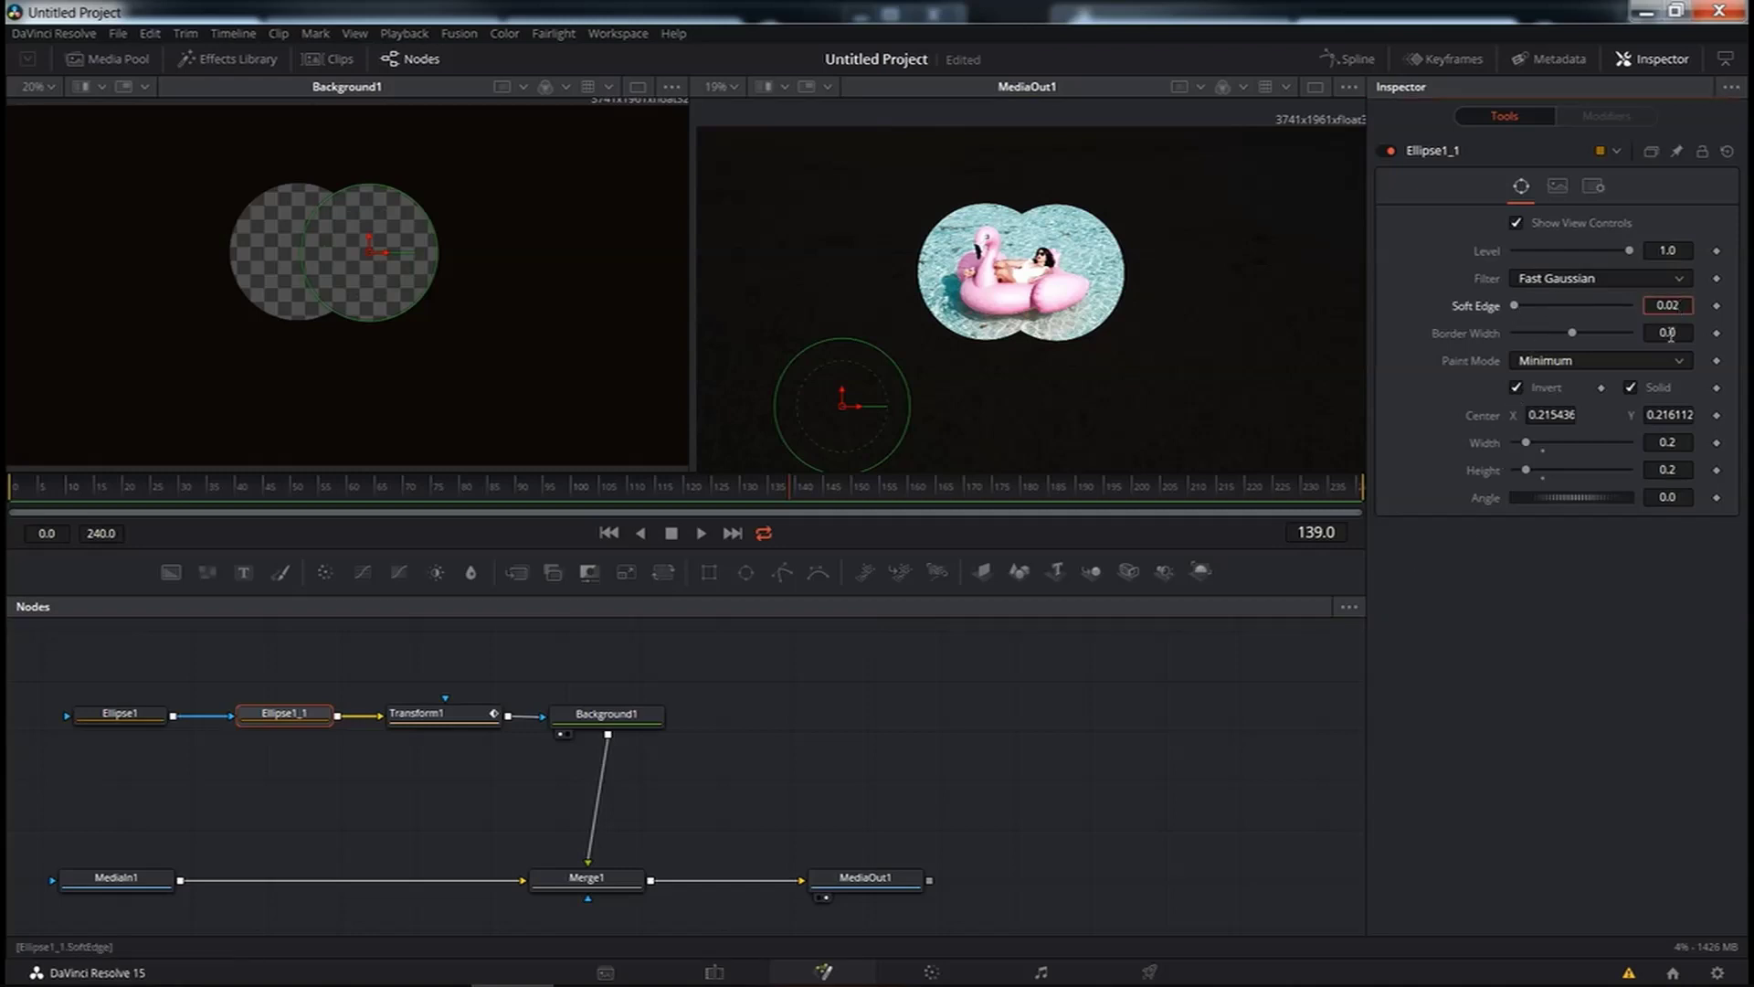
pyautogui.click(1670, 335)
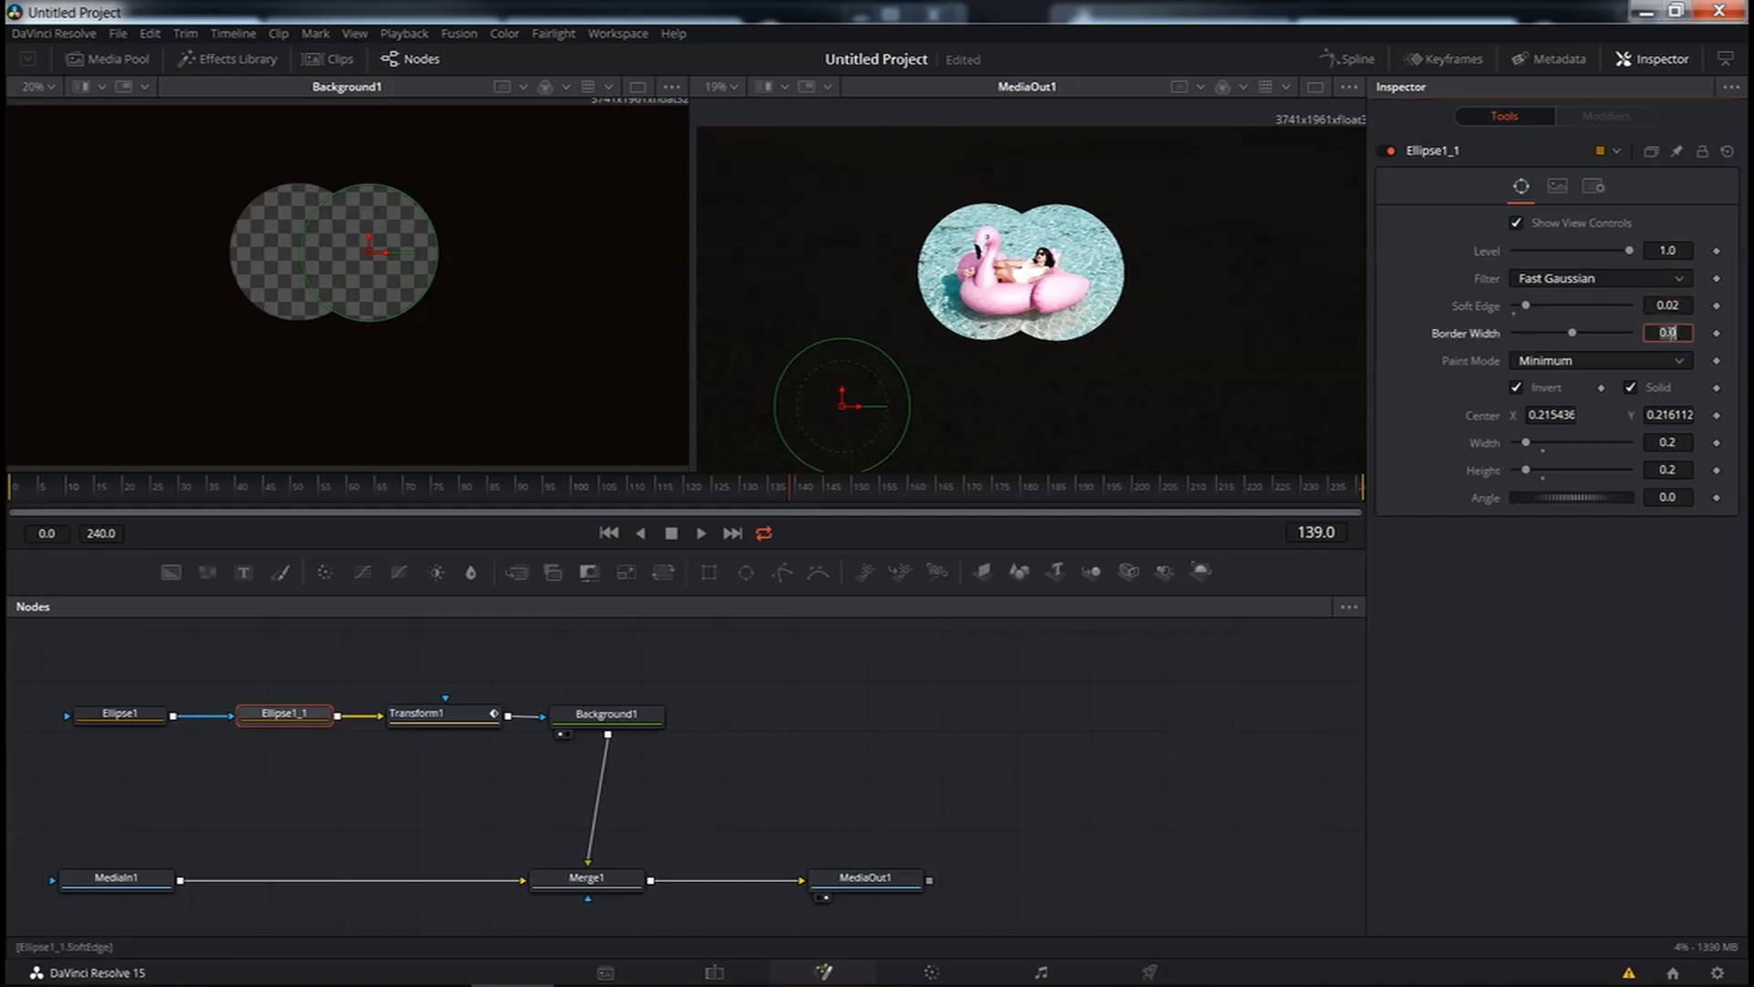
pyautogui.click(119, 715)
pyautogui.click(1679, 305)
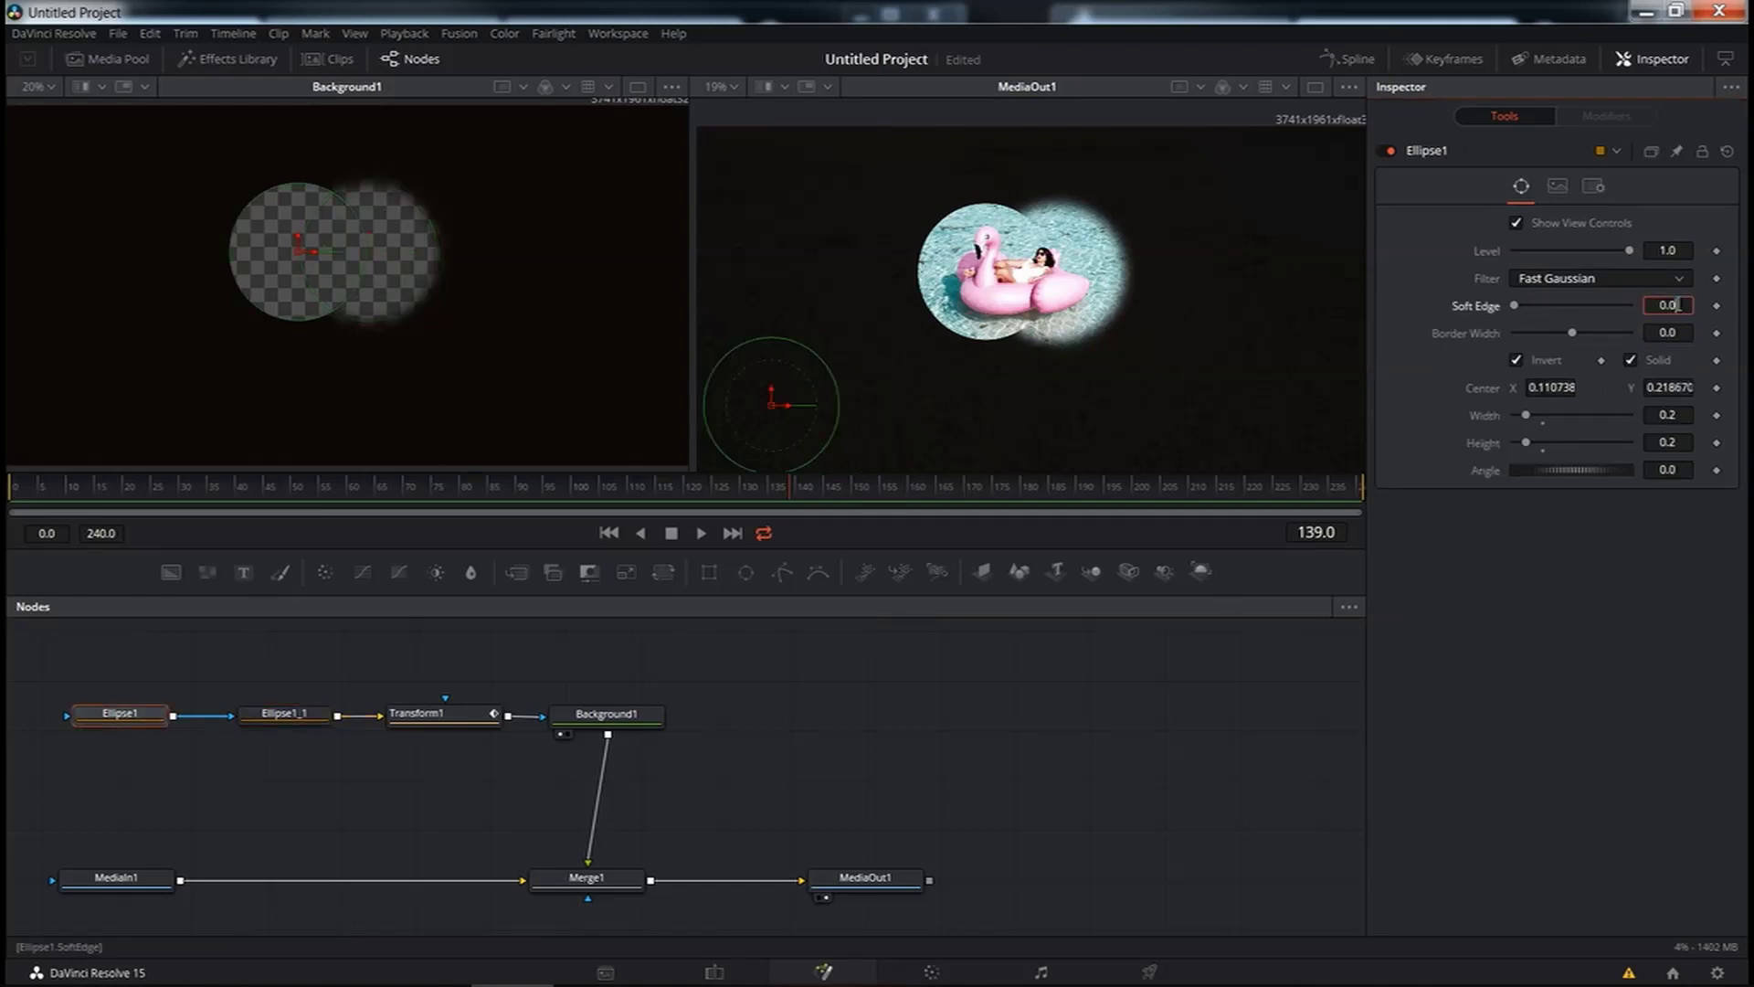
pyautogui.write('2')
pyautogui.press('Tab')
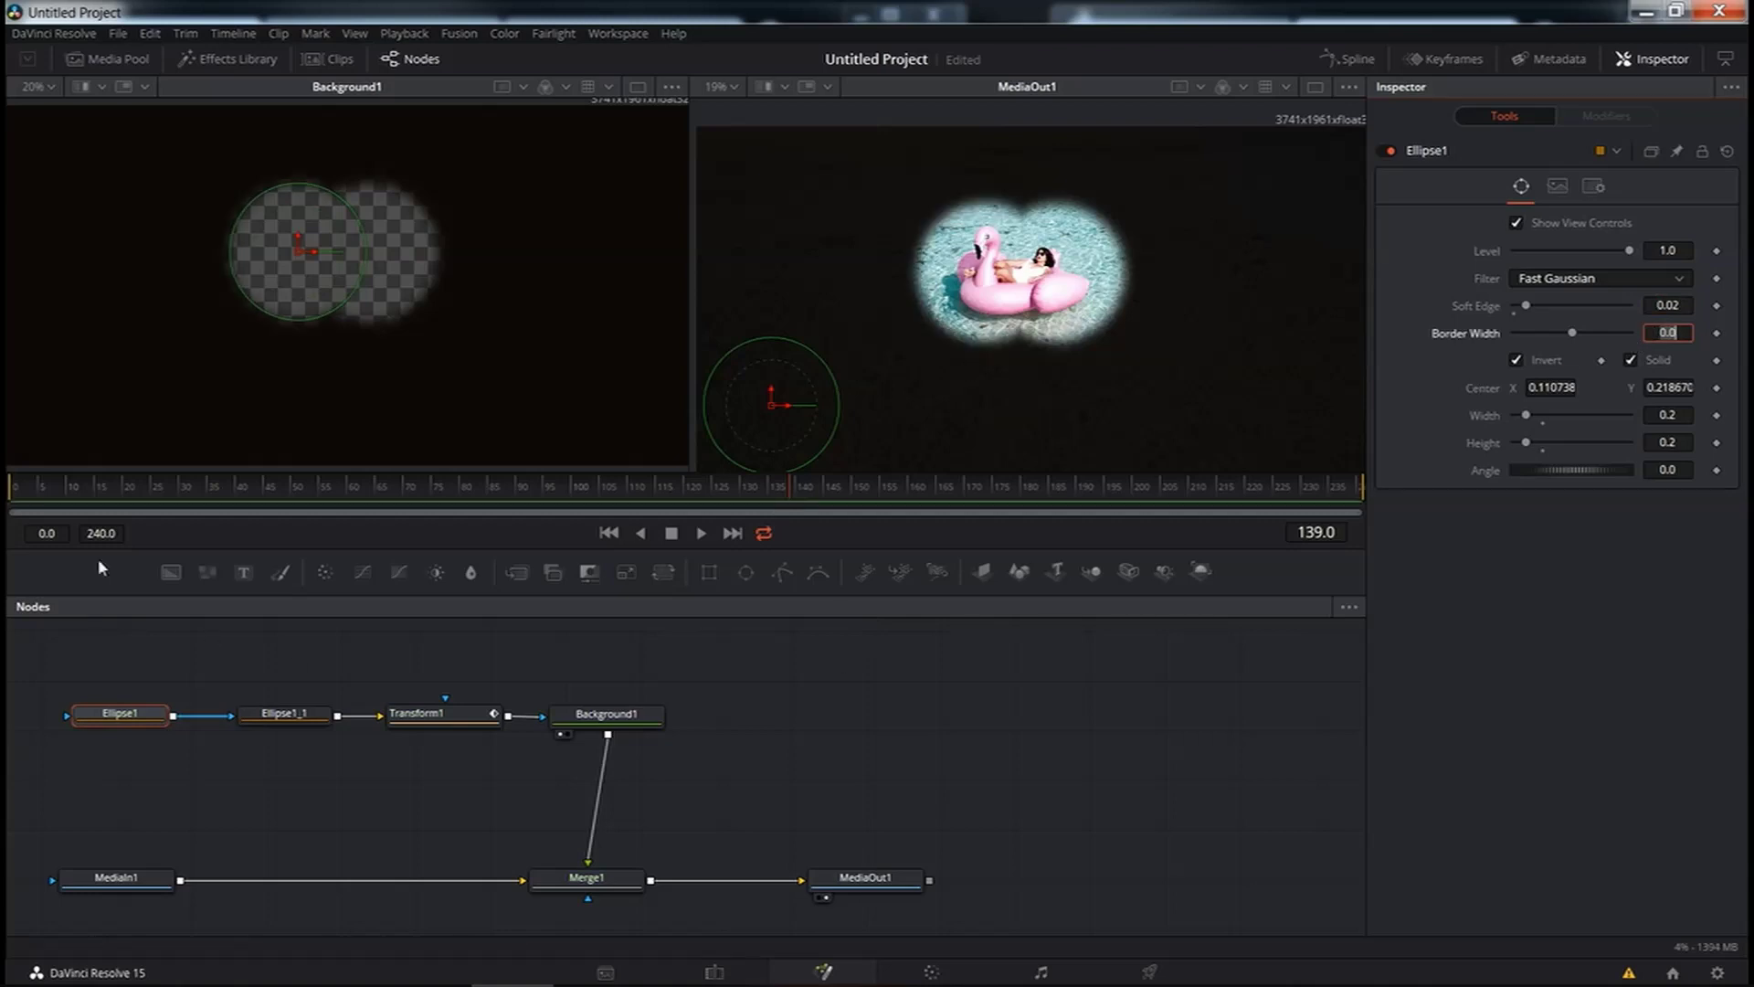
pyautogui.click(609, 533)
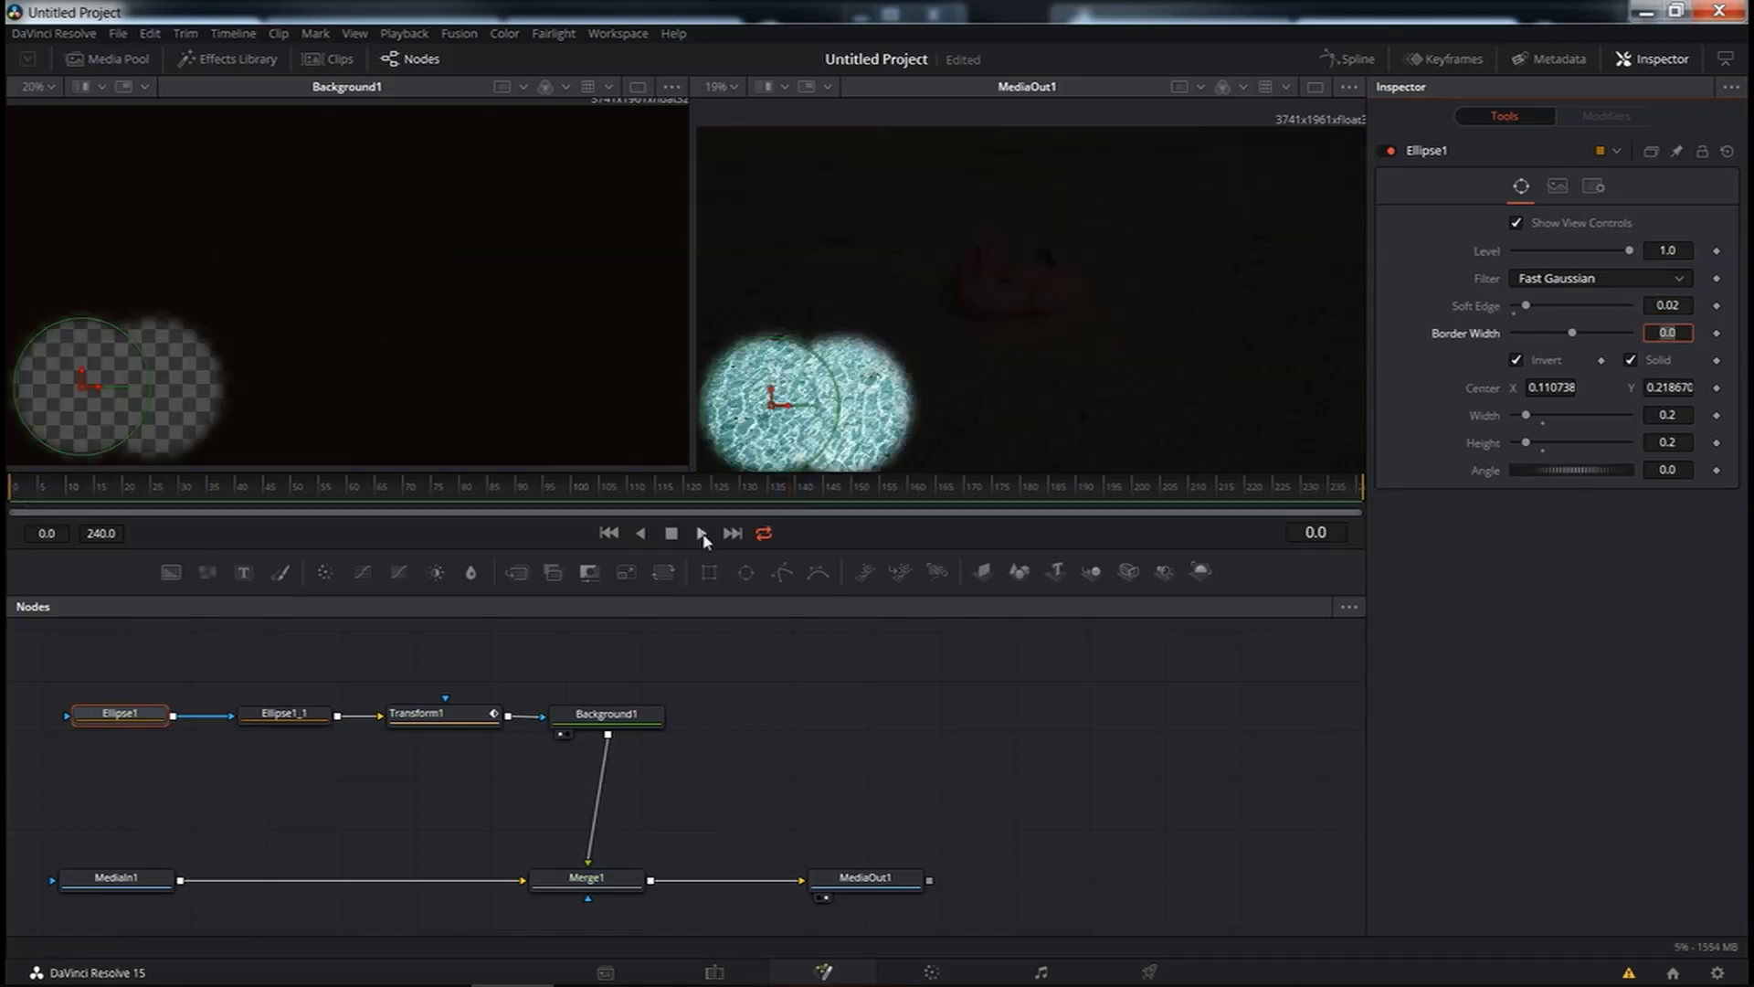
pyautogui.click(702, 533)
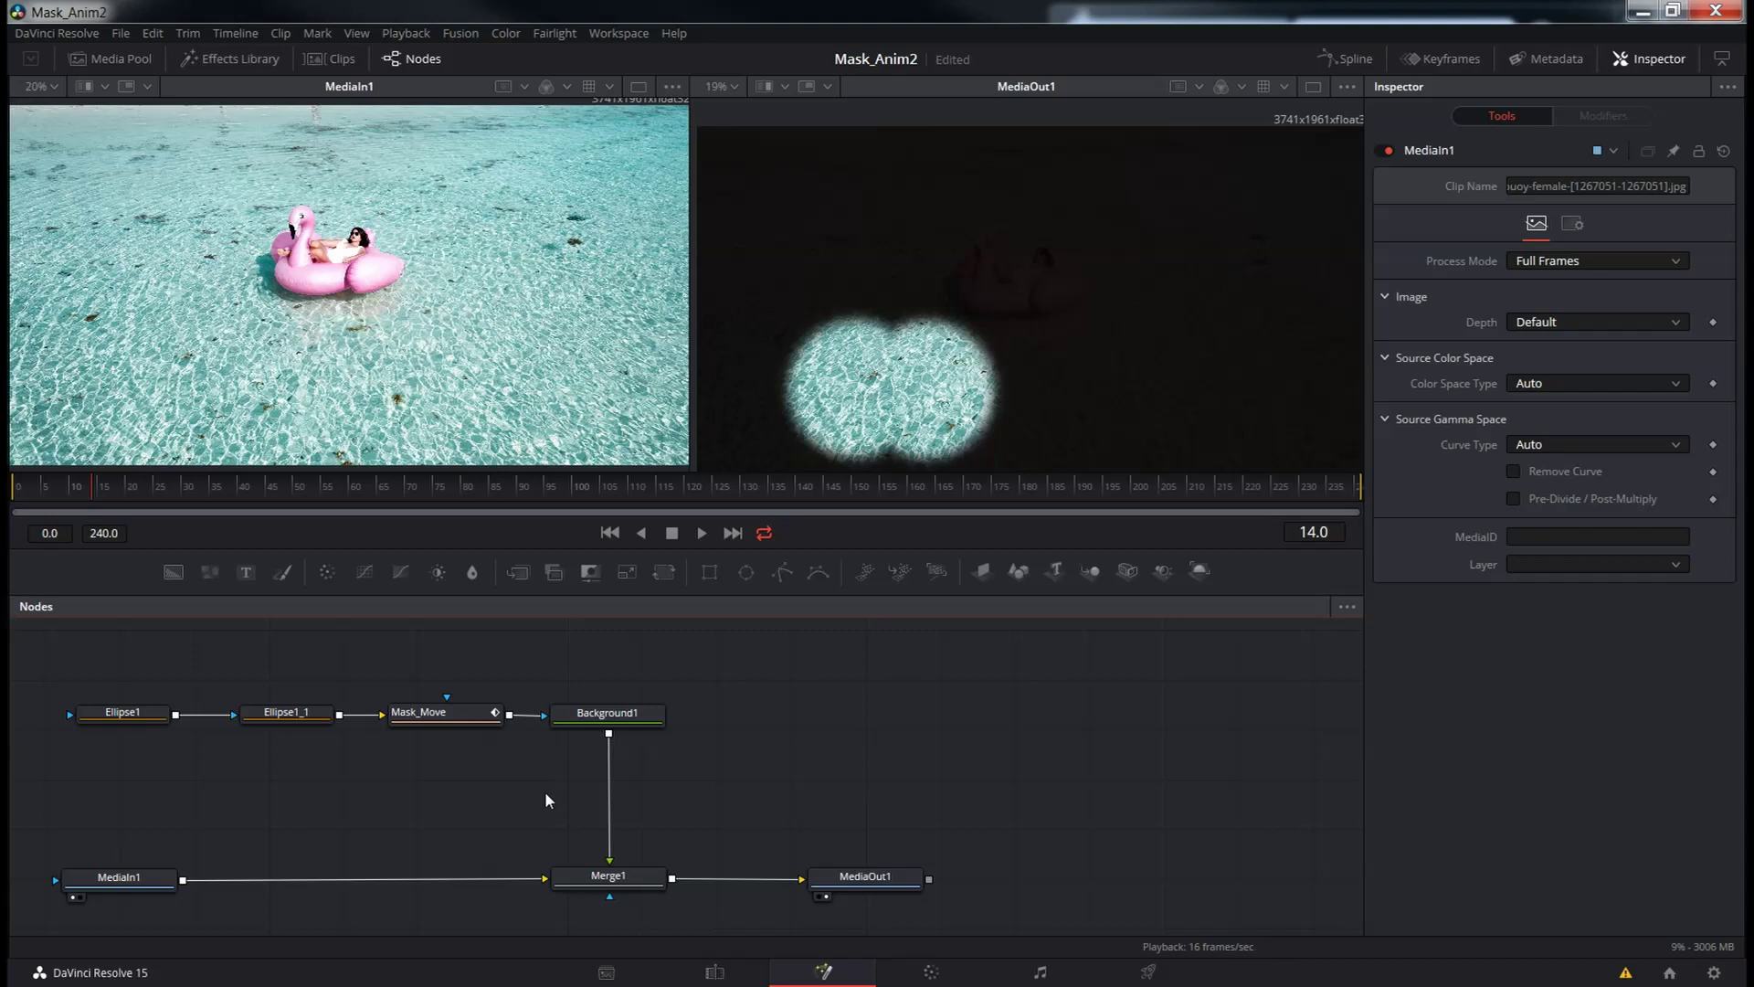
# Add a Transform tool from the tool search and drop Transform1 onto the MediaIn1–Merge1 link
pyautogui.hotkey('shift', 'space')
pyautogui.write('Defocus')
pyautogui.doubleClick(1160, 634)
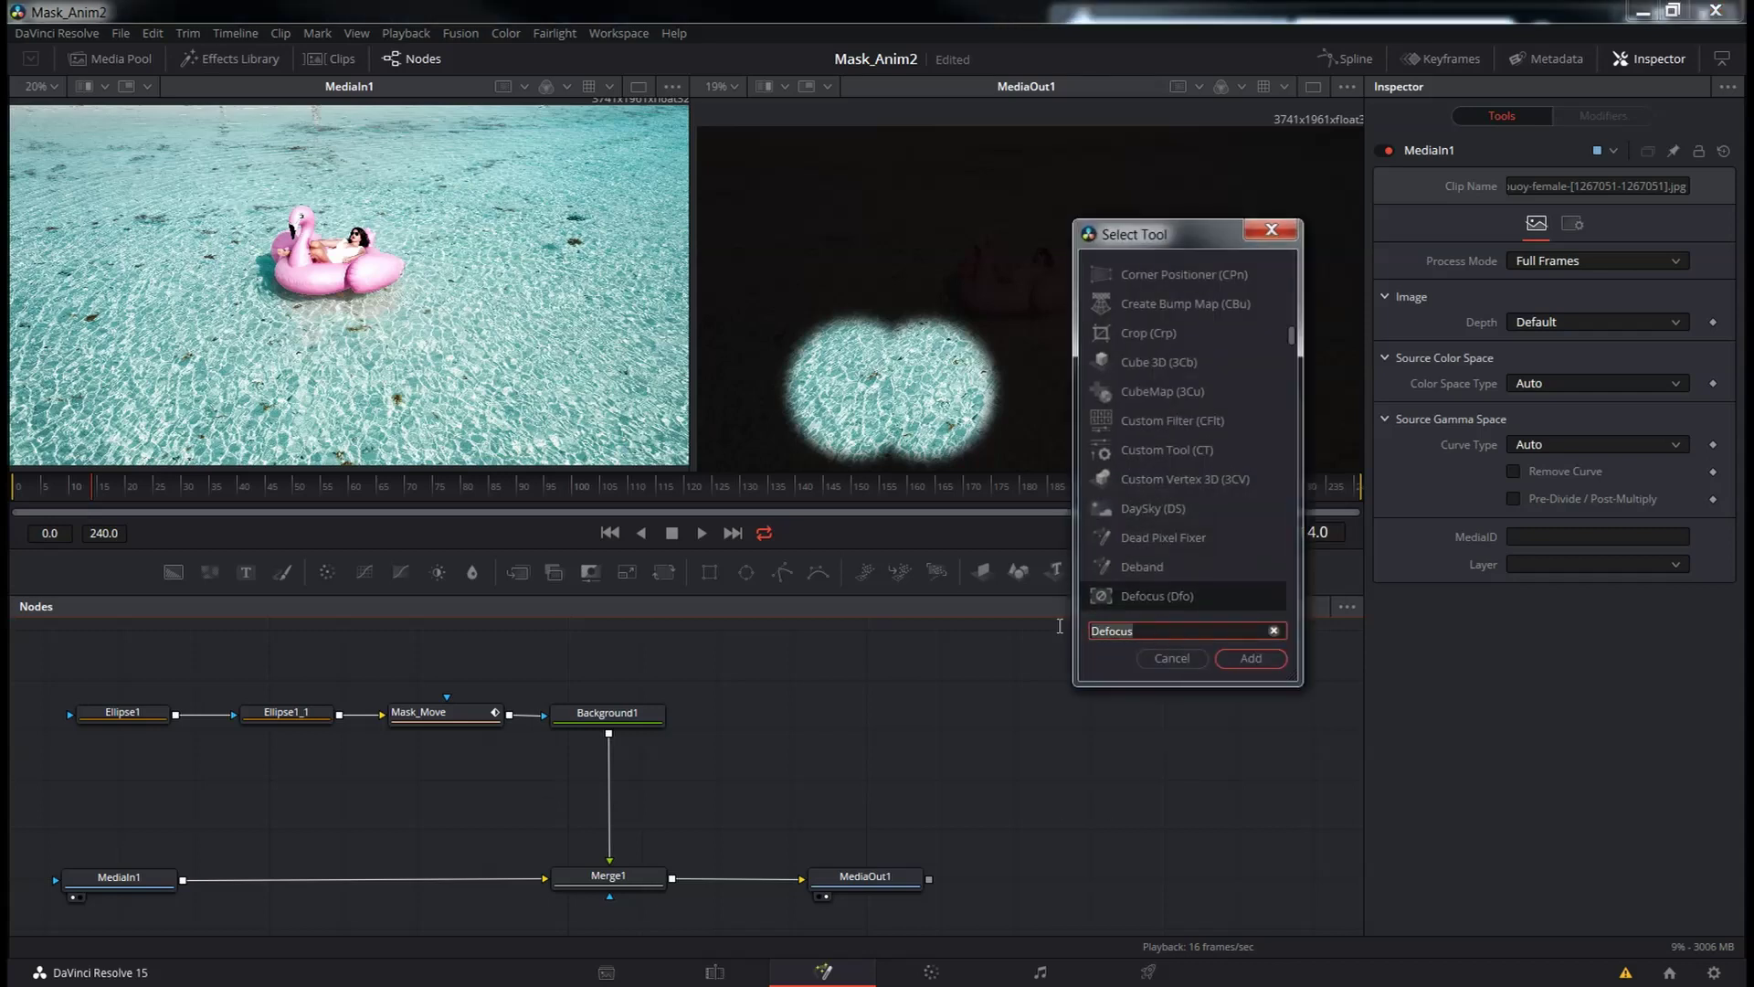
pyautogui.write('tran')
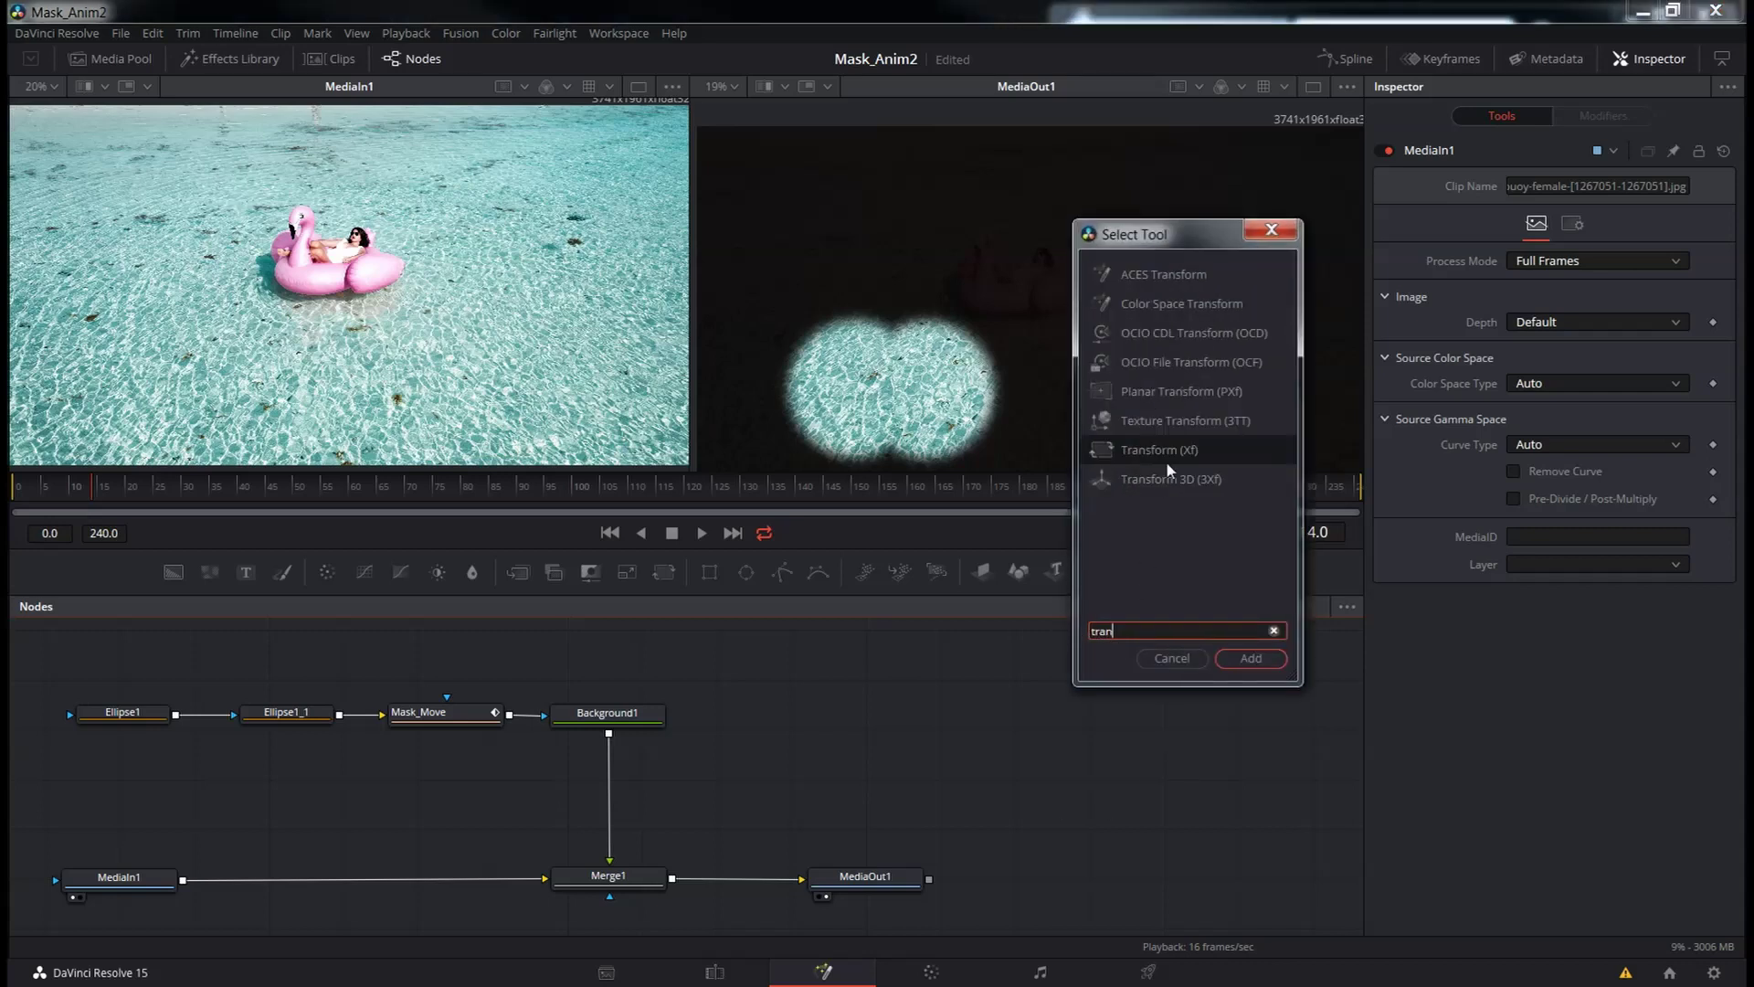
pyautogui.write('sform')
pyautogui.click(1250, 658)
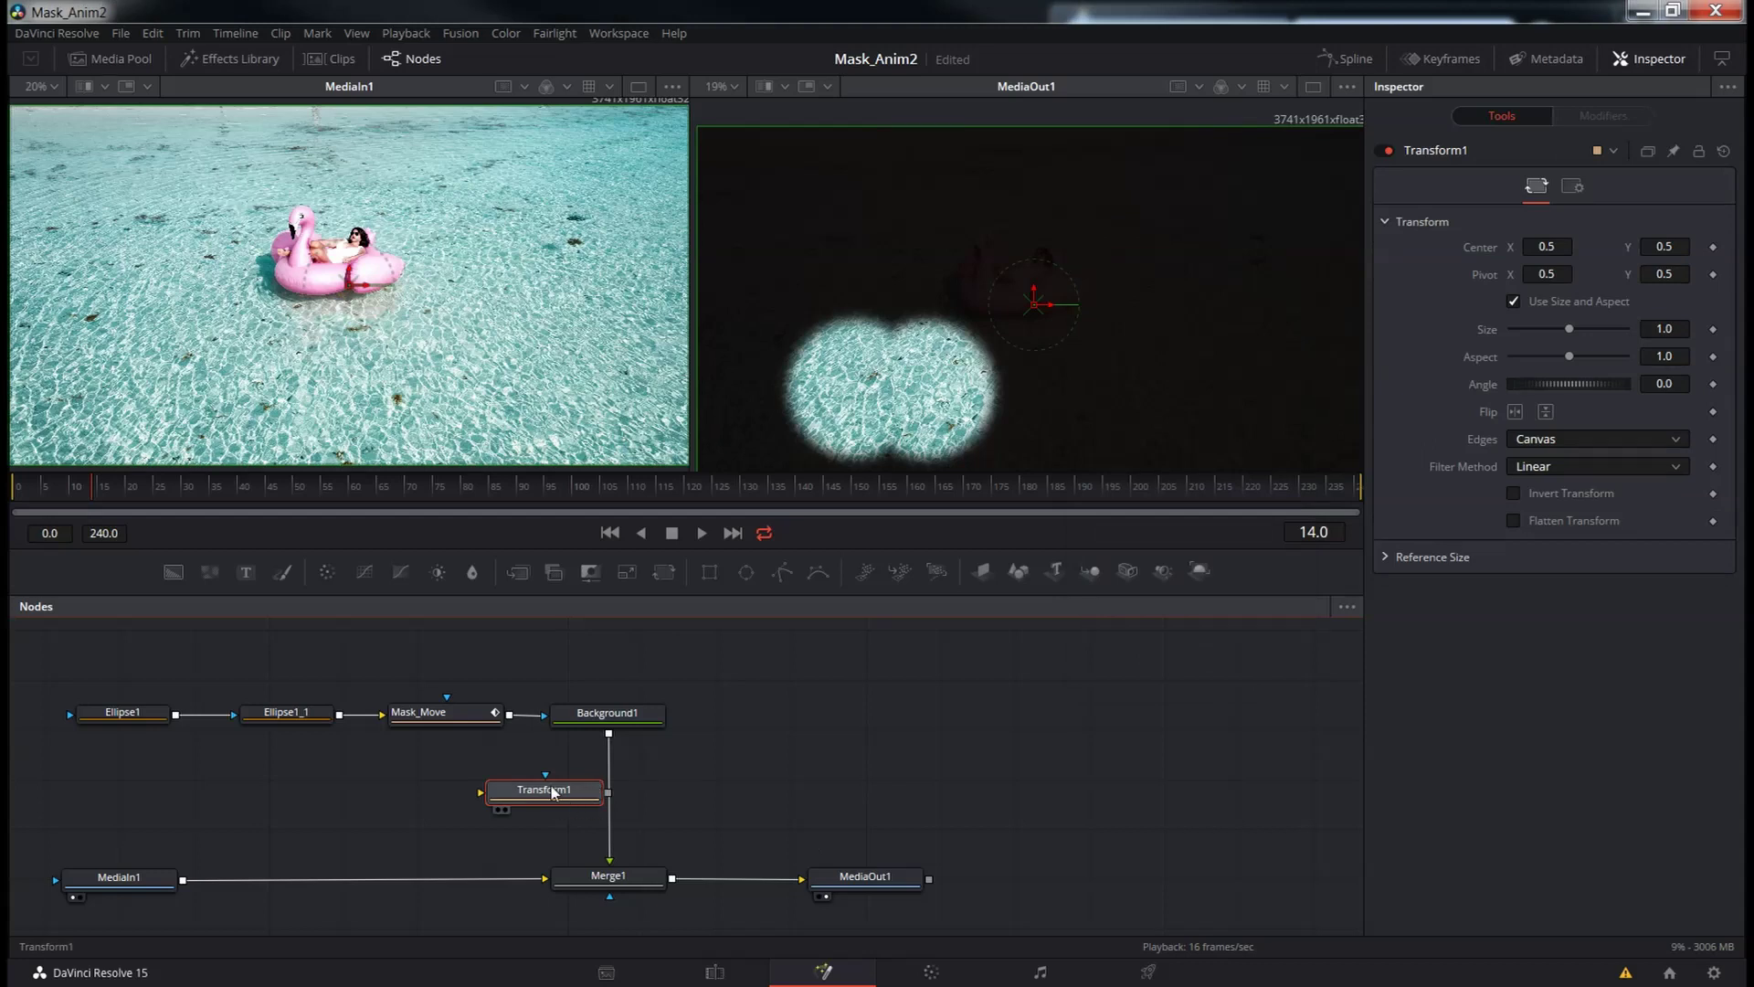
pyautogui.moveTo(552, 791); pyautogui.dragTo(355, 883)
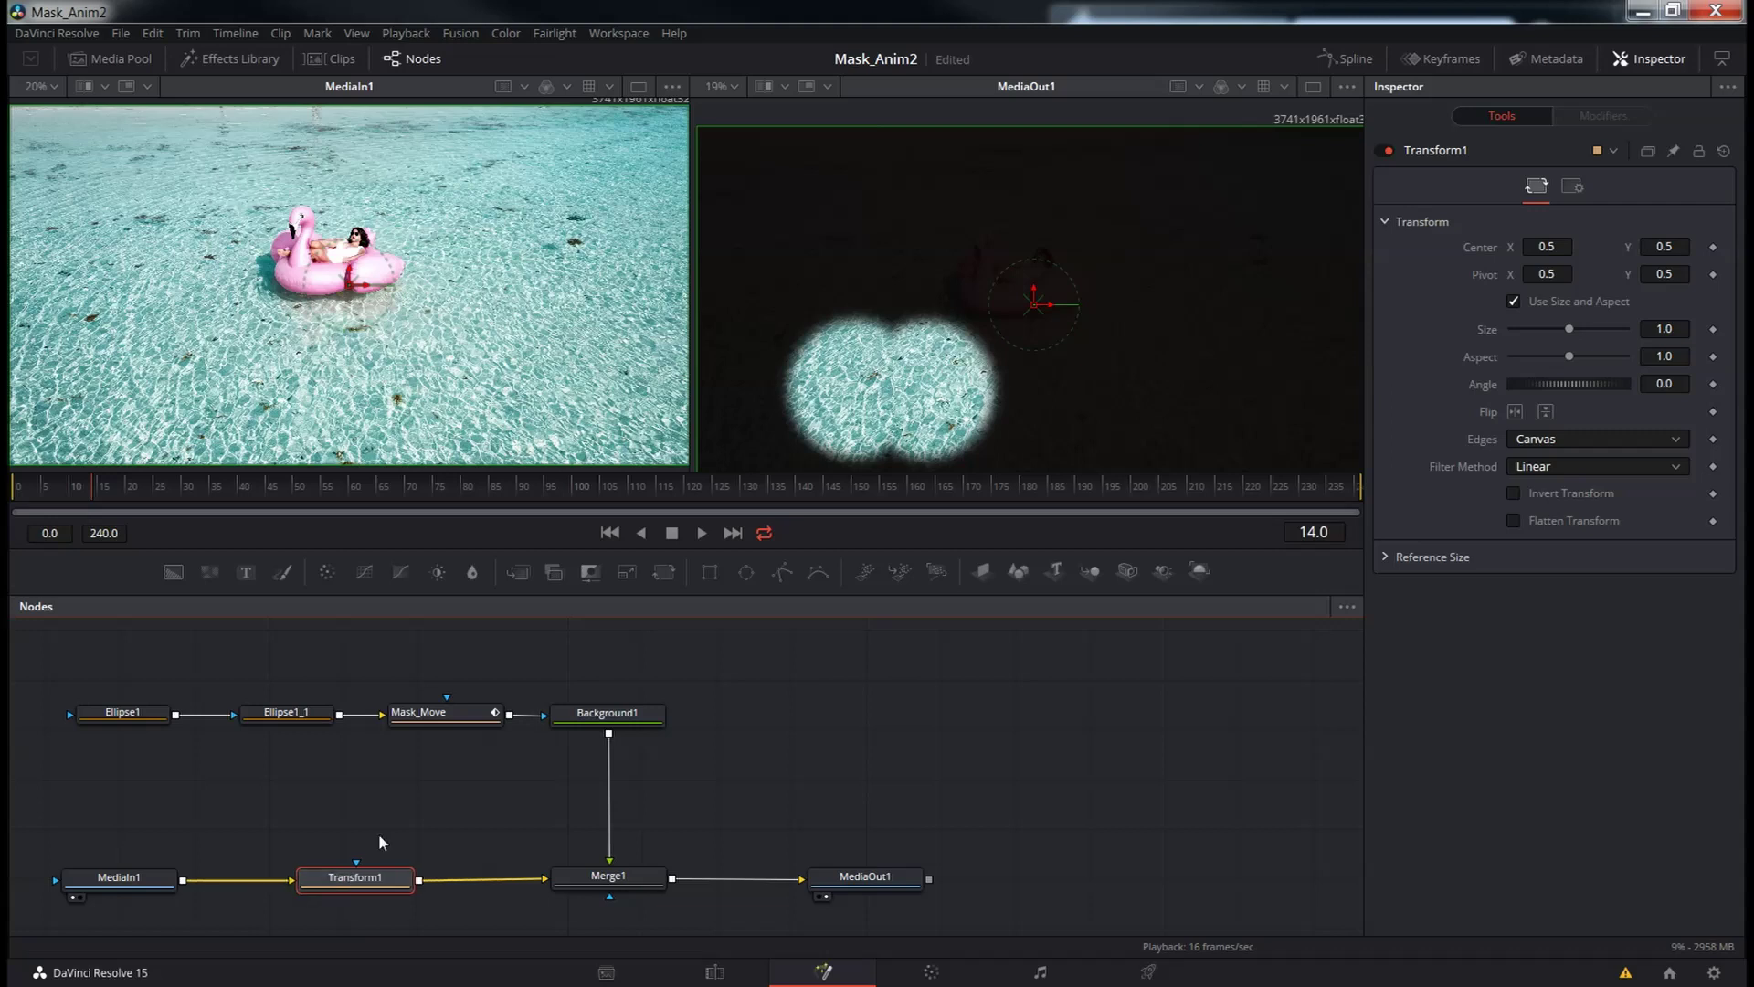
# Set a Size keyframe at 1.0 on Transform1 at frame 139
pyautogui.click(441, 721)
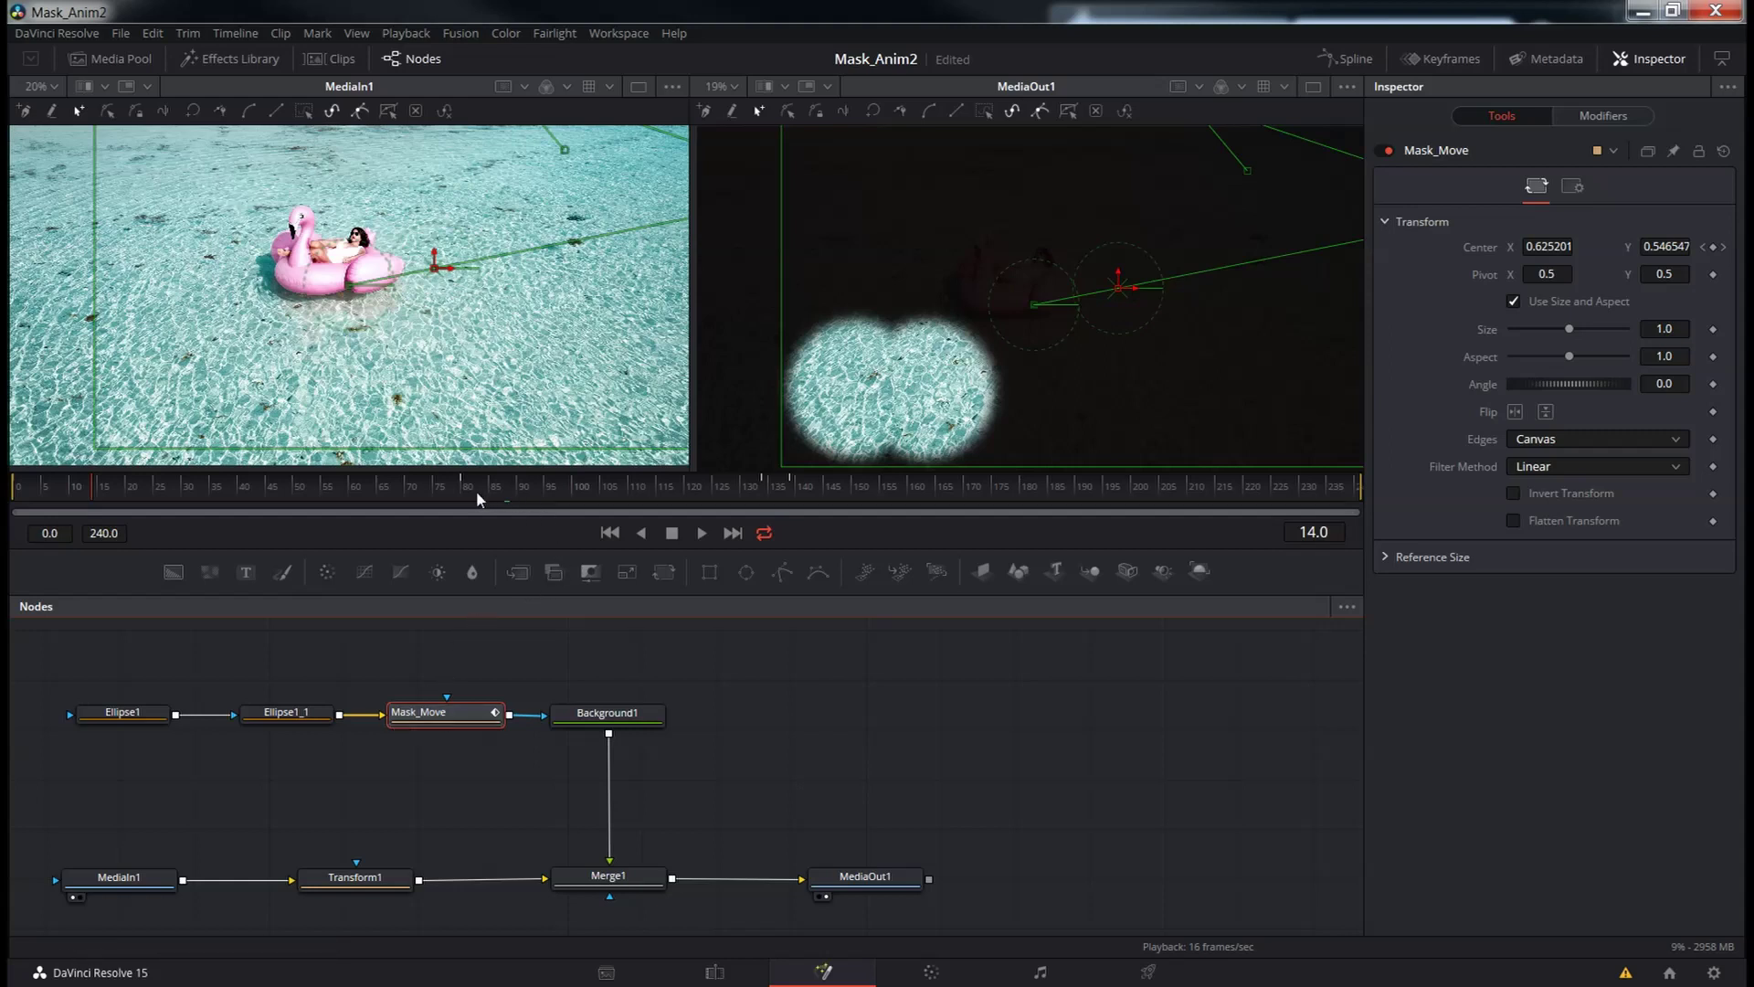
pyautogui.click(791, 501)
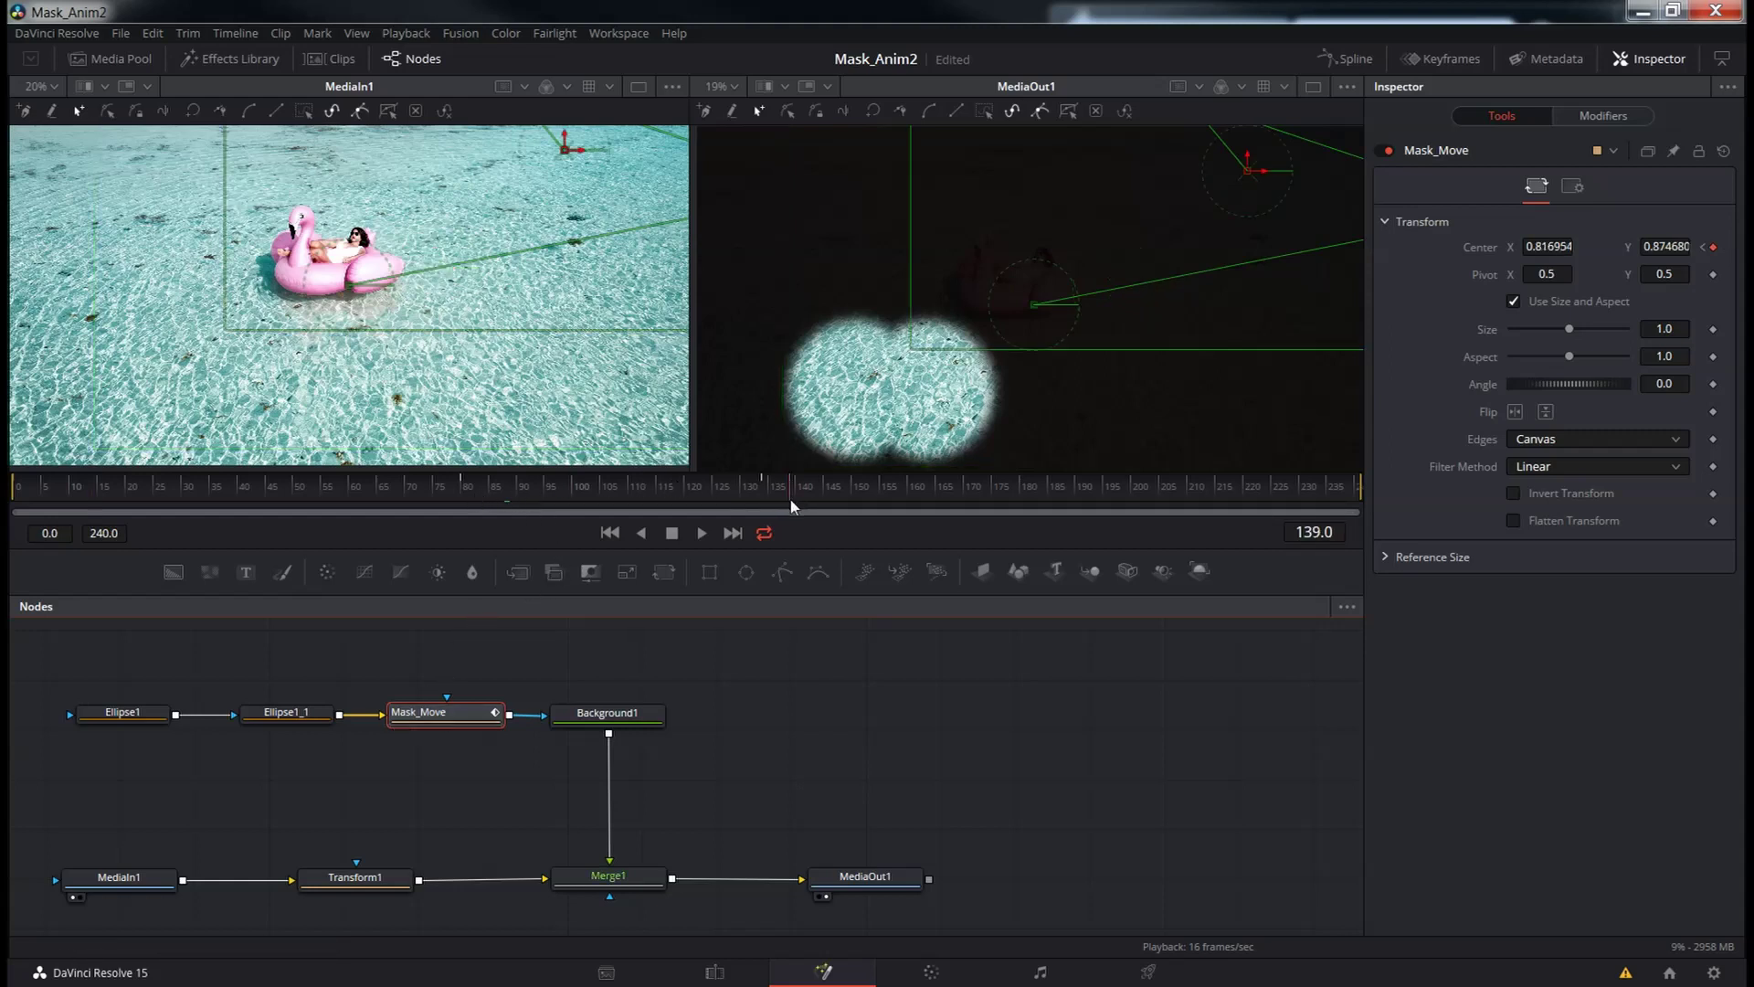
pyautogui.click(363, 880)
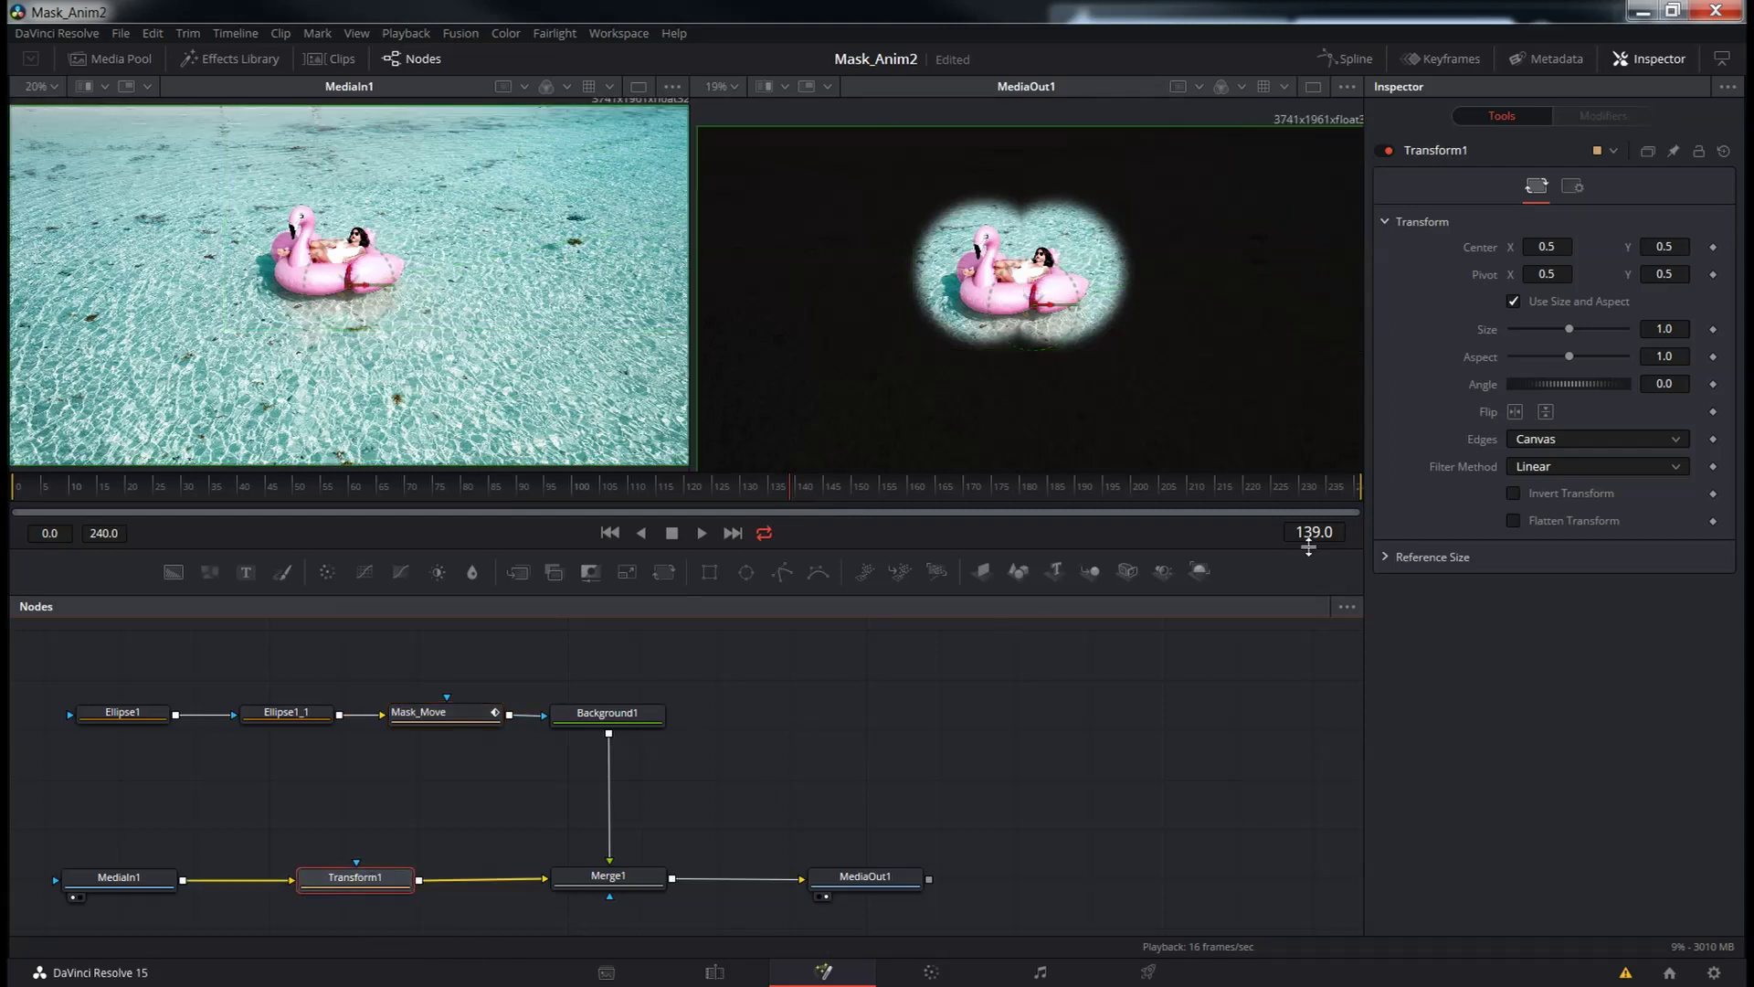
pyautogui.click(1714, 330)
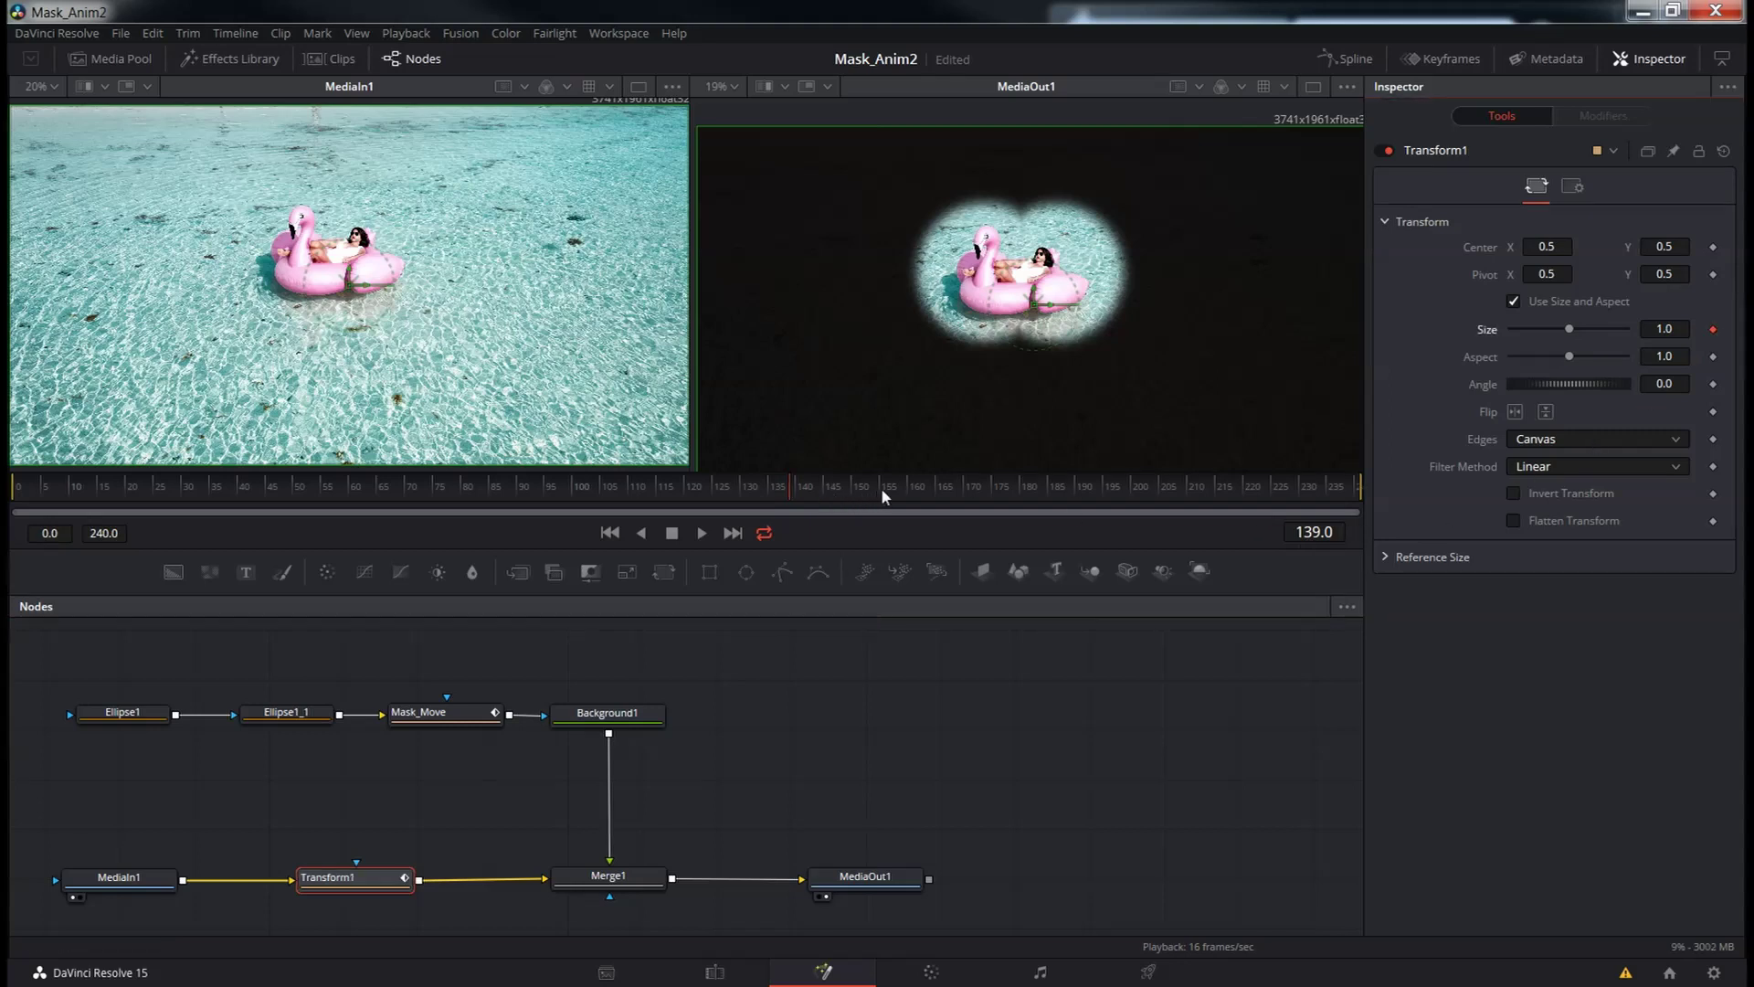
# Scale the photo to about 3.29 at frame 165, easing back to about 2.71 at frame 175
pyautogui.click(935, 485)
pyautogui.moveTo(1571, 331); pyautogui.dragTo(1607, 331)
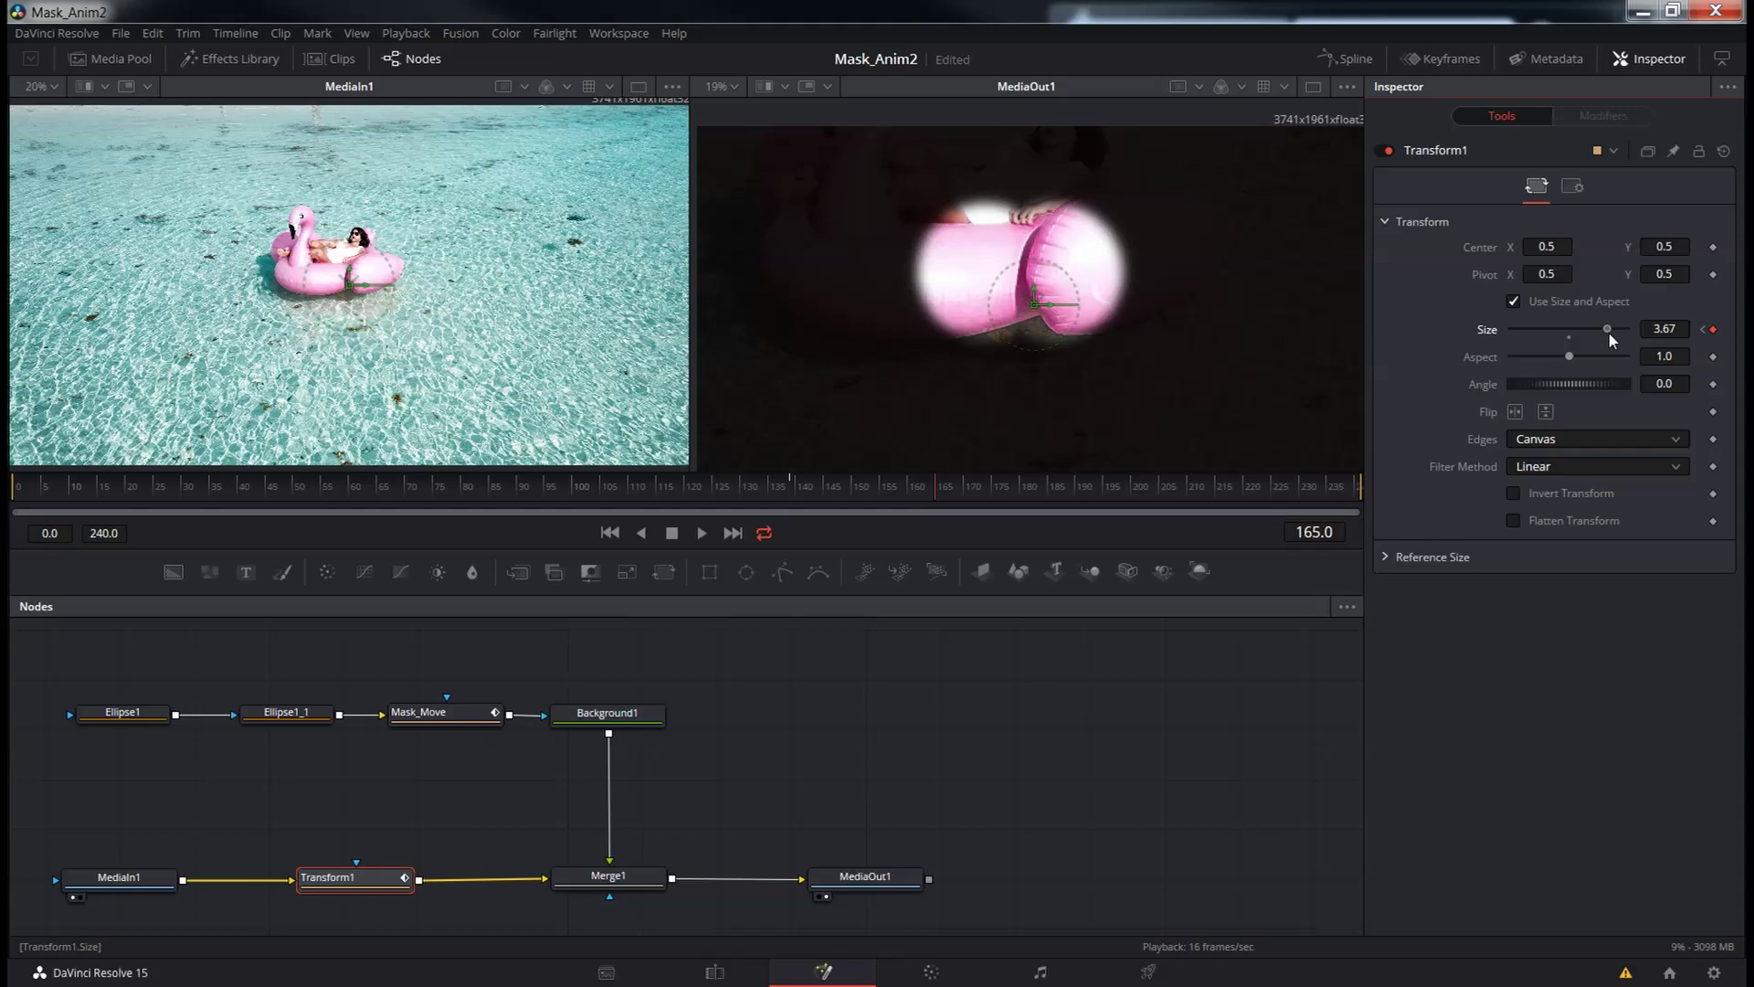
pyautogui.moveTo(1608, 331); pyautogui.dragTo(1605, 331)
pyautogui.click(1570, 332)
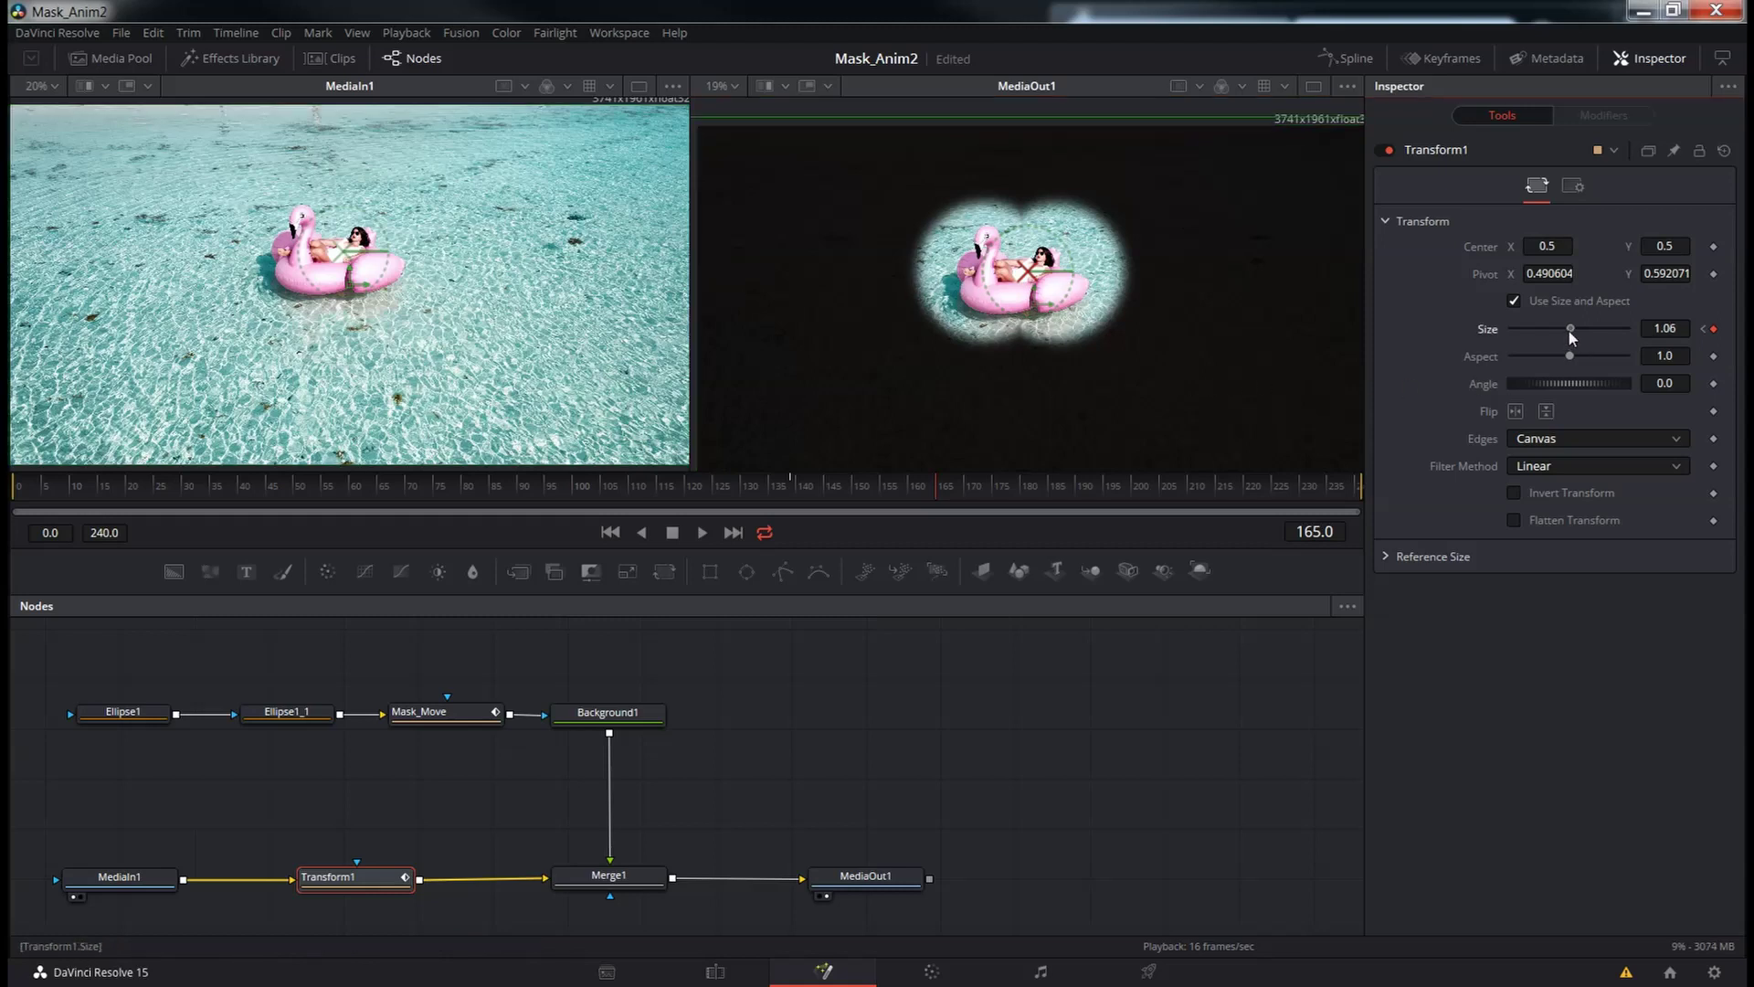
pyautogui.moveTo(1569, 328); pyautogui.dragTo(1600, 329)
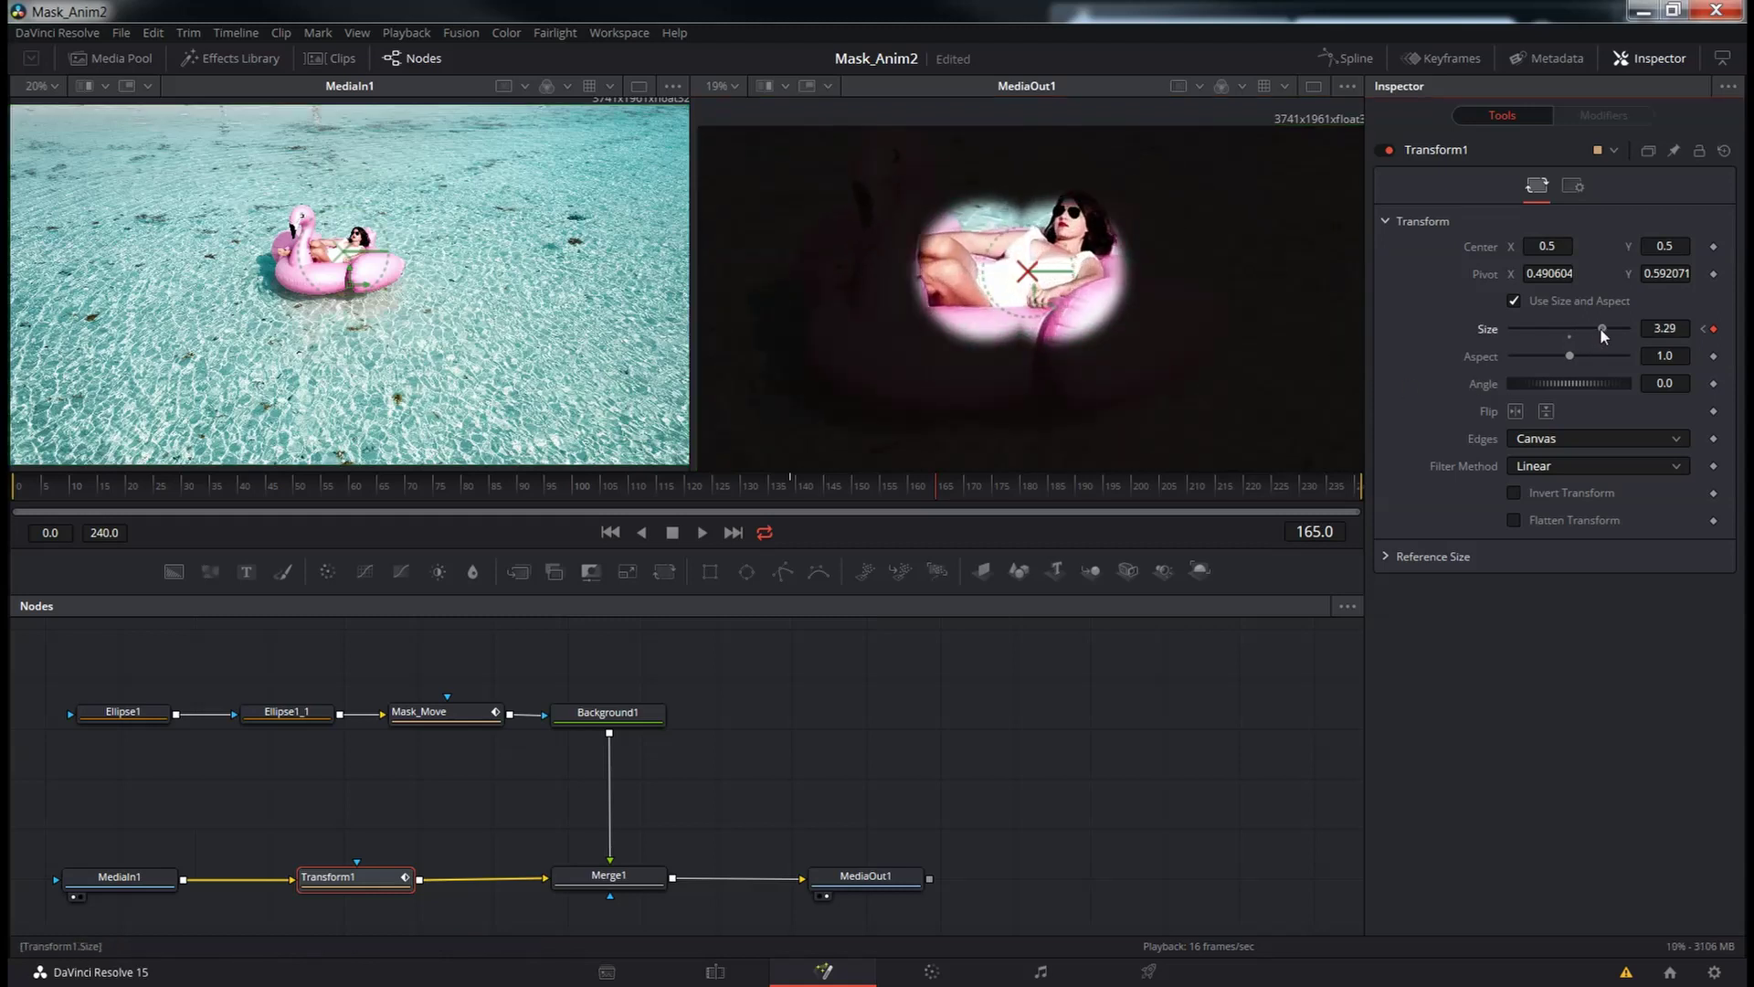
pyautogui.click(984, 490)
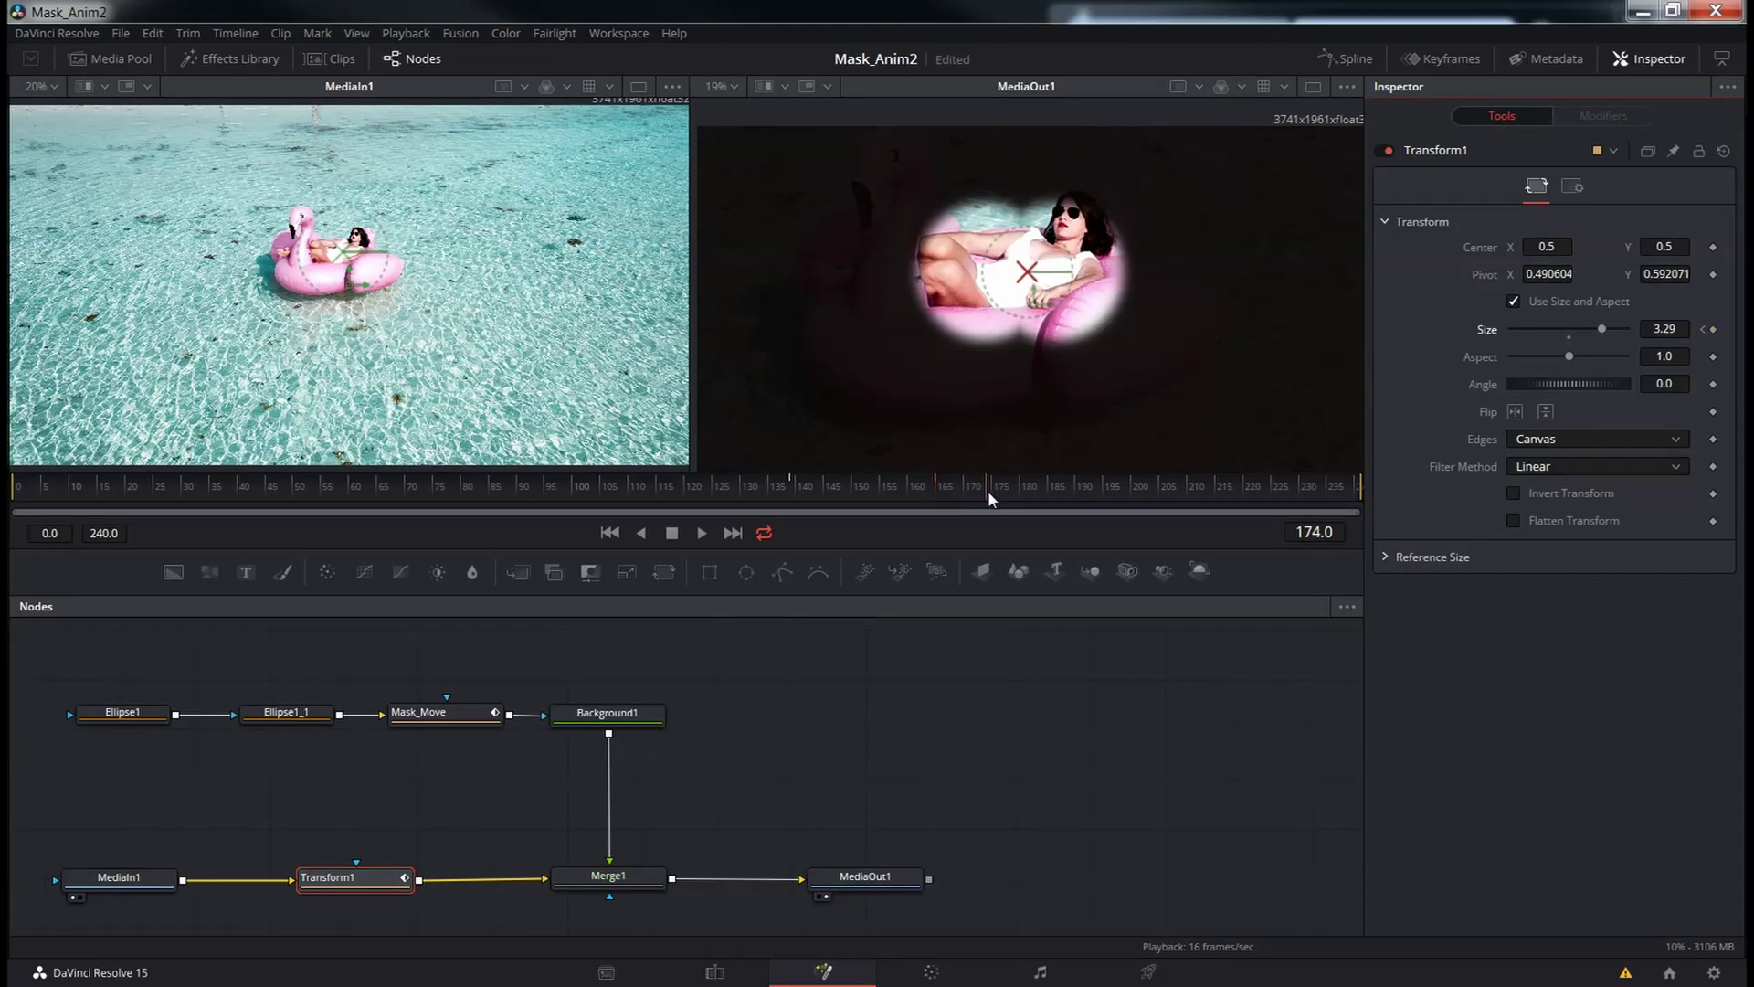
pyautogui.click(993, 490)
pyautogui.moveTo(1598, 330); pyautogui.dragTo(1594, 331)
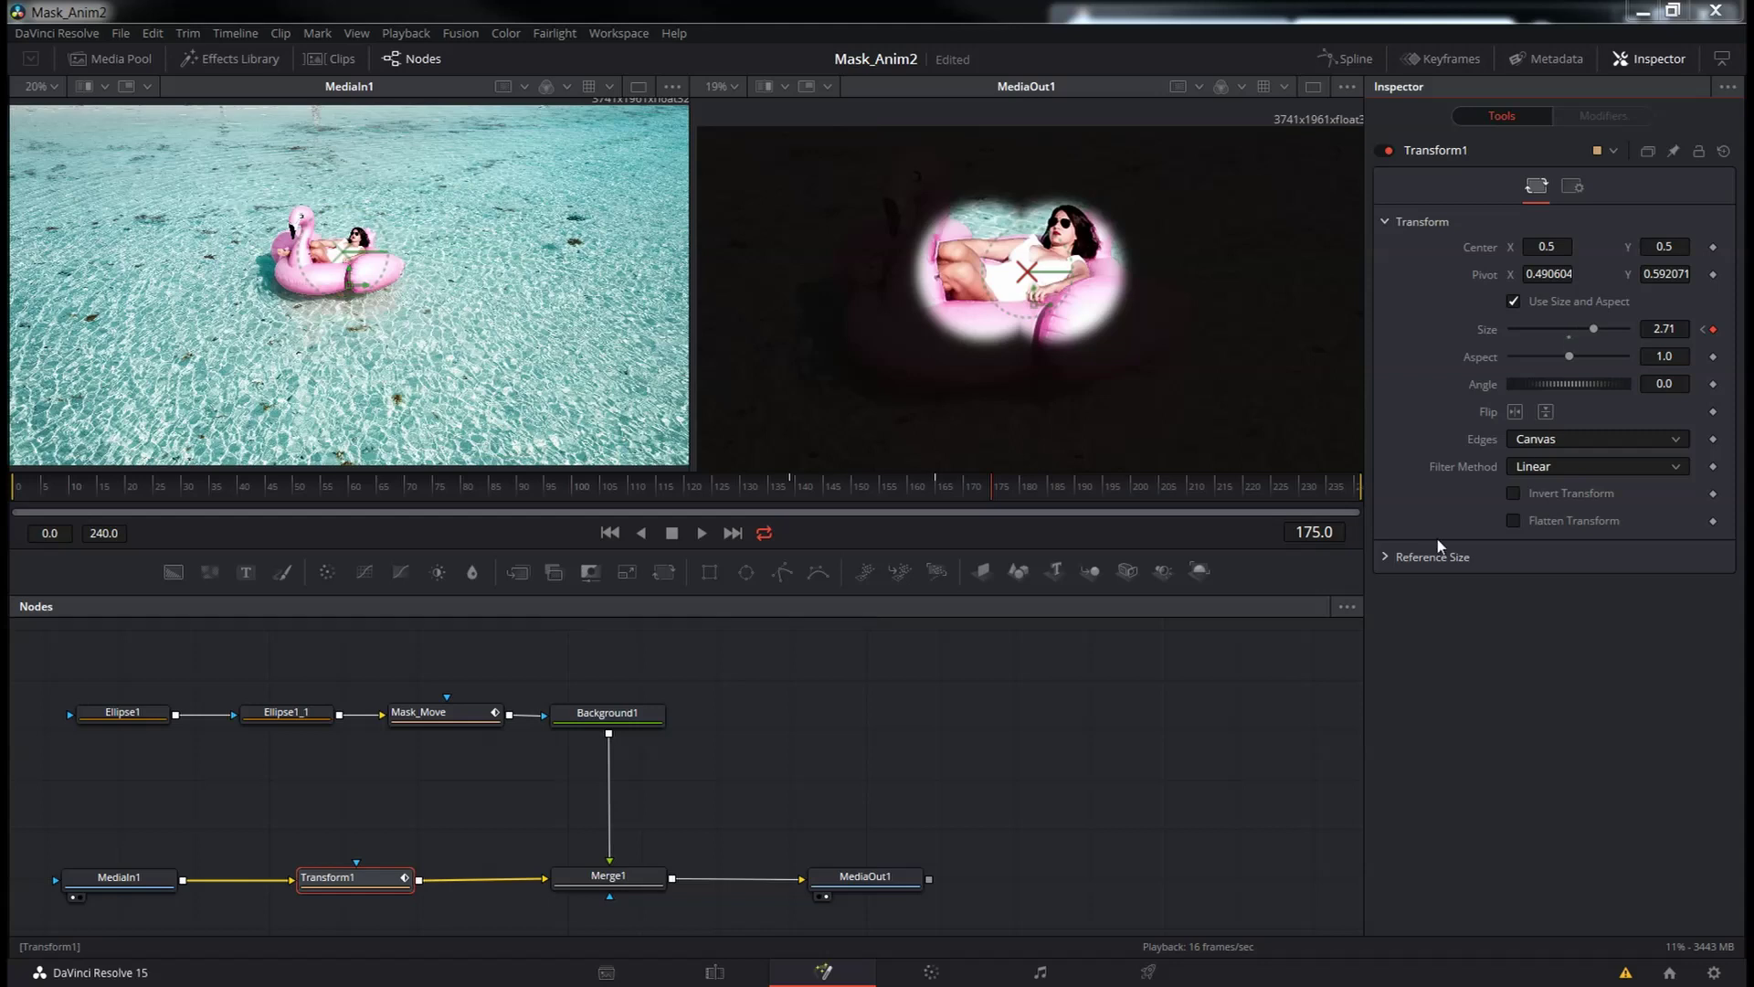
# Insert a Defocus node between Transform1 and Merge1, then return to frame 139 on Transform1
pyautogui.moveTo(362, 882); pyautogui.dragTo(269, 882)
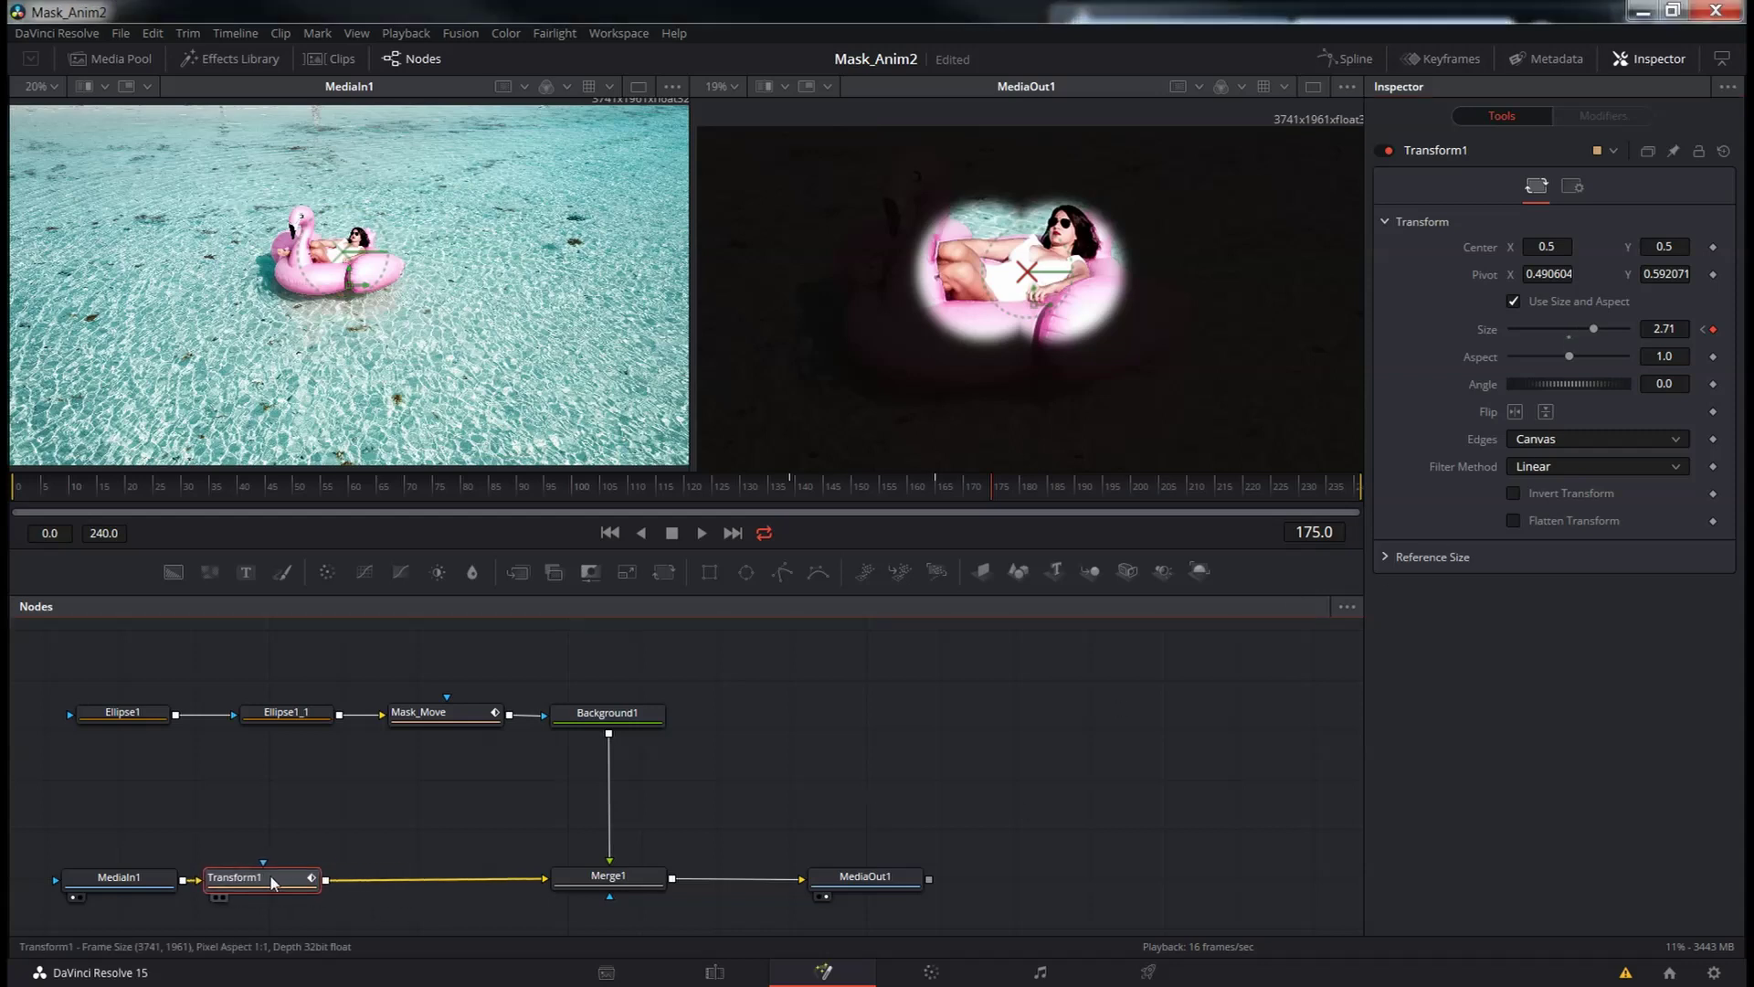
pyautogui.hotkey('shift', 'space')
pyautogui.write('def')
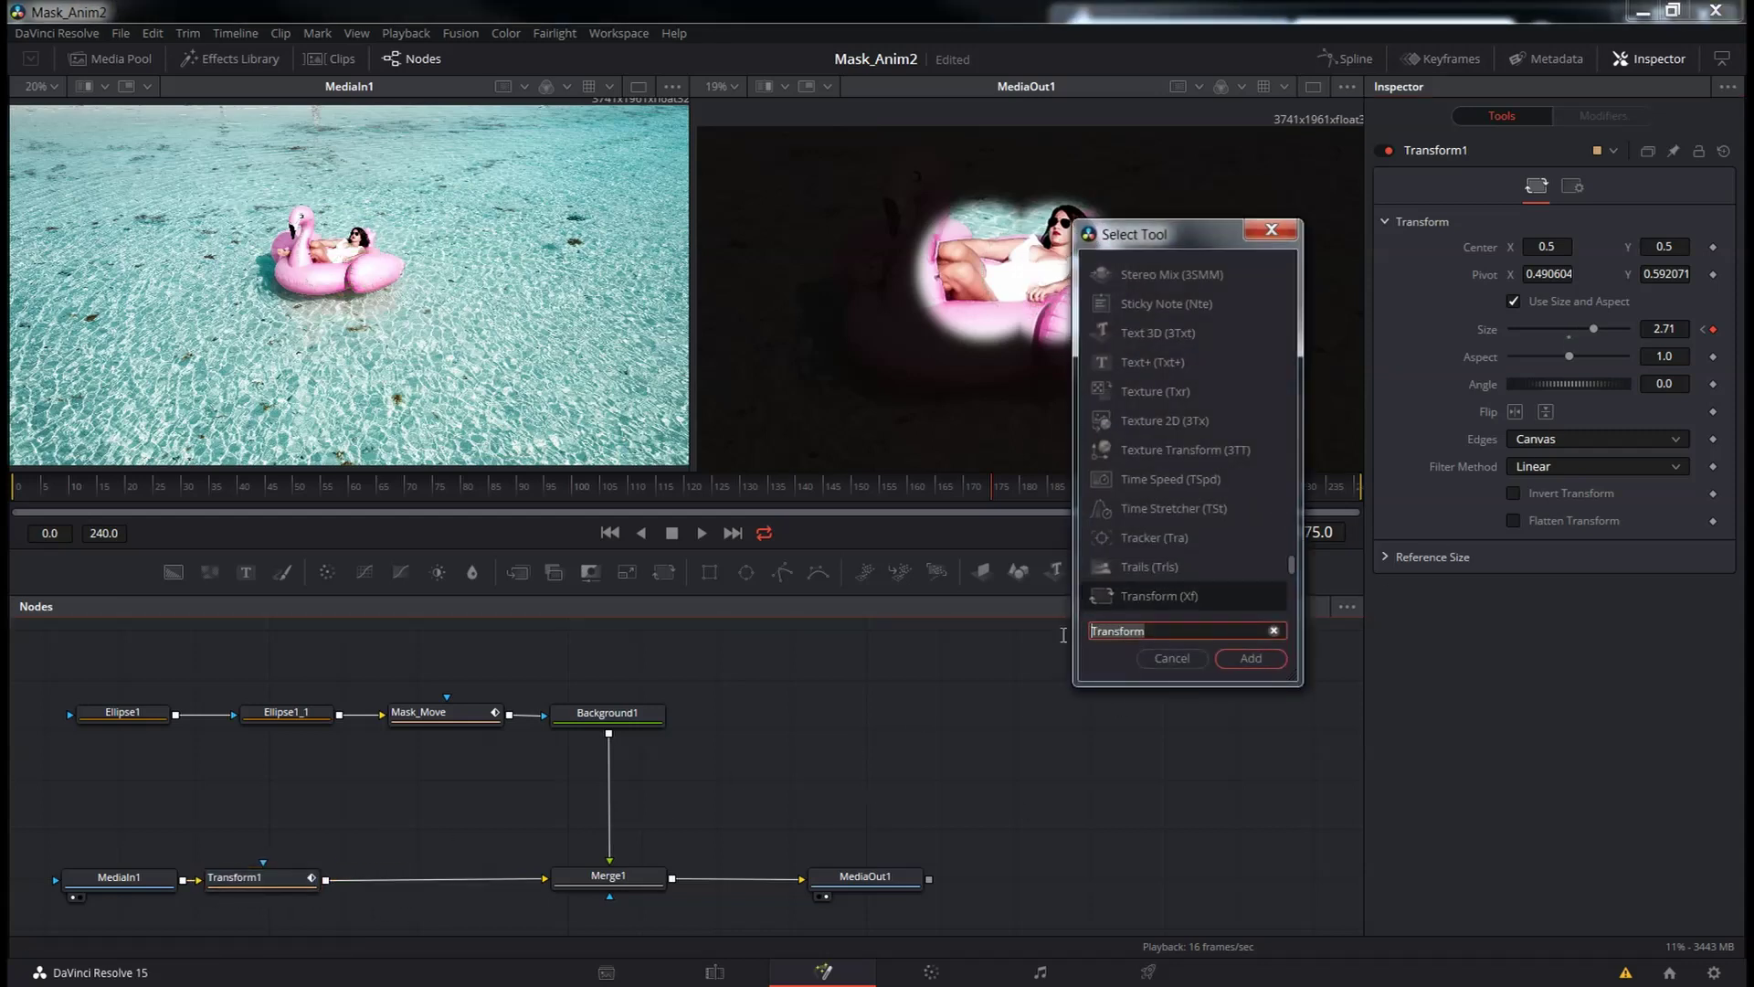
pyautogui.click(1248, 656)
pyautogui.moveTo(395, 824); pyautogui.dragTo(437, 878)
pyautogui.click(242, 877)
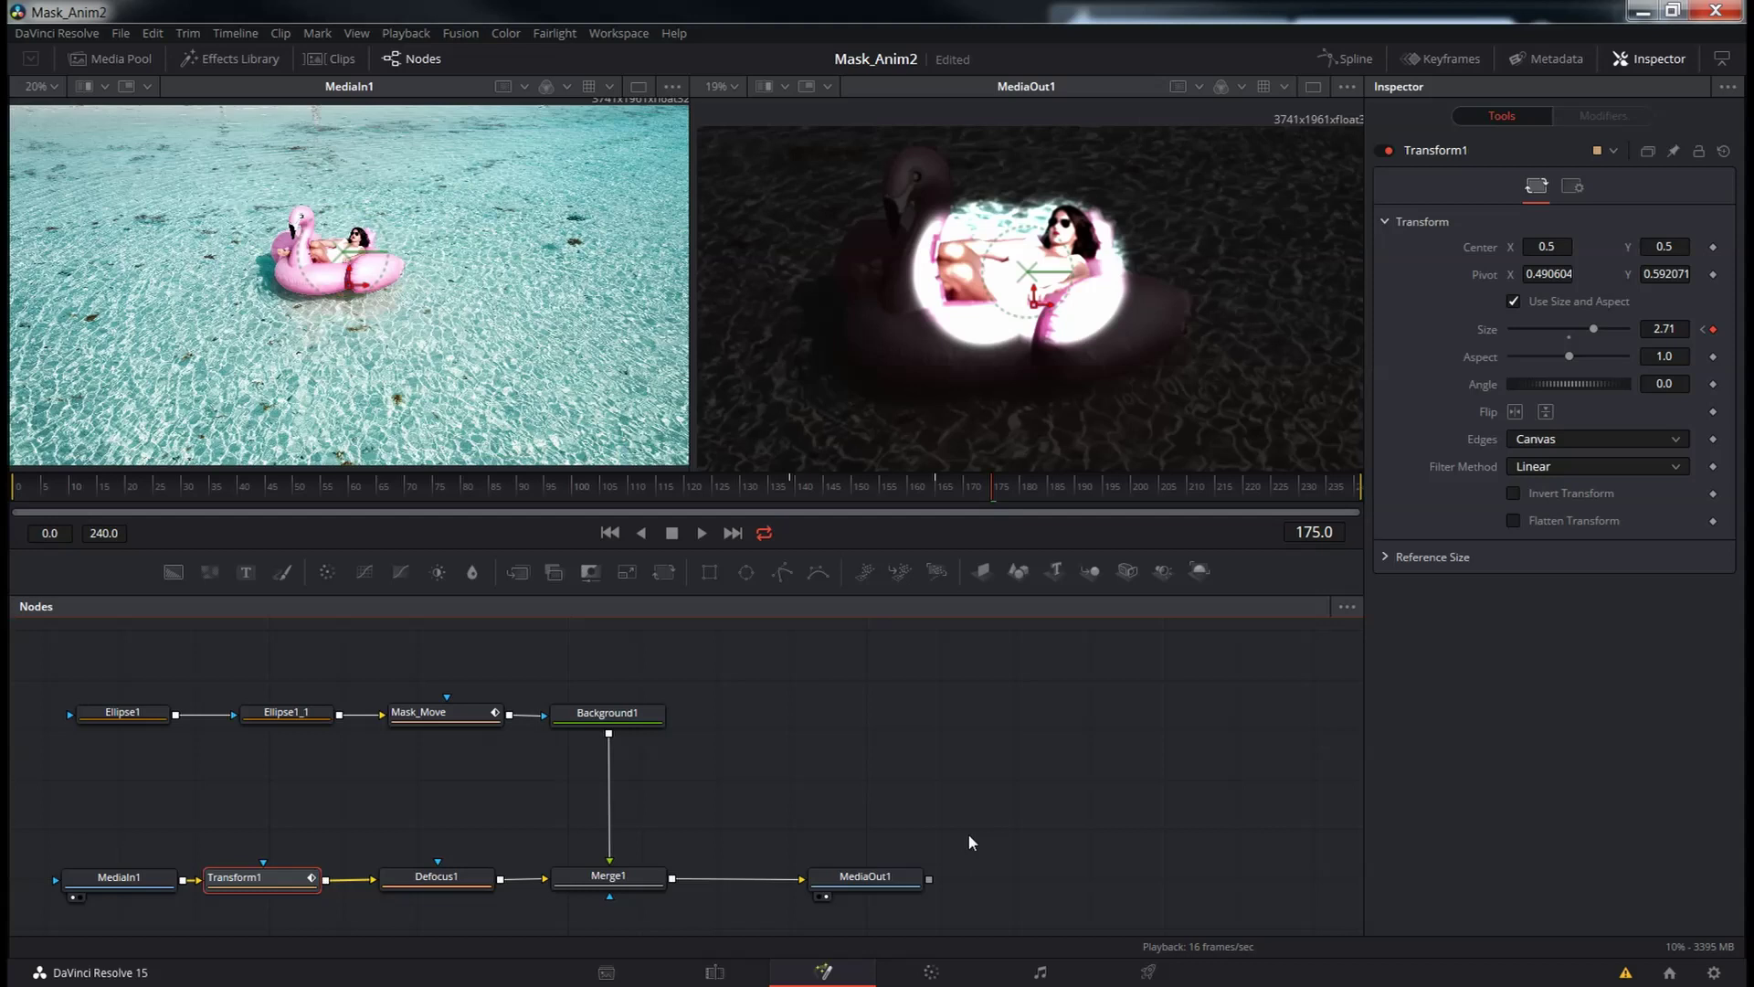
pyautogui.click(794, 487)
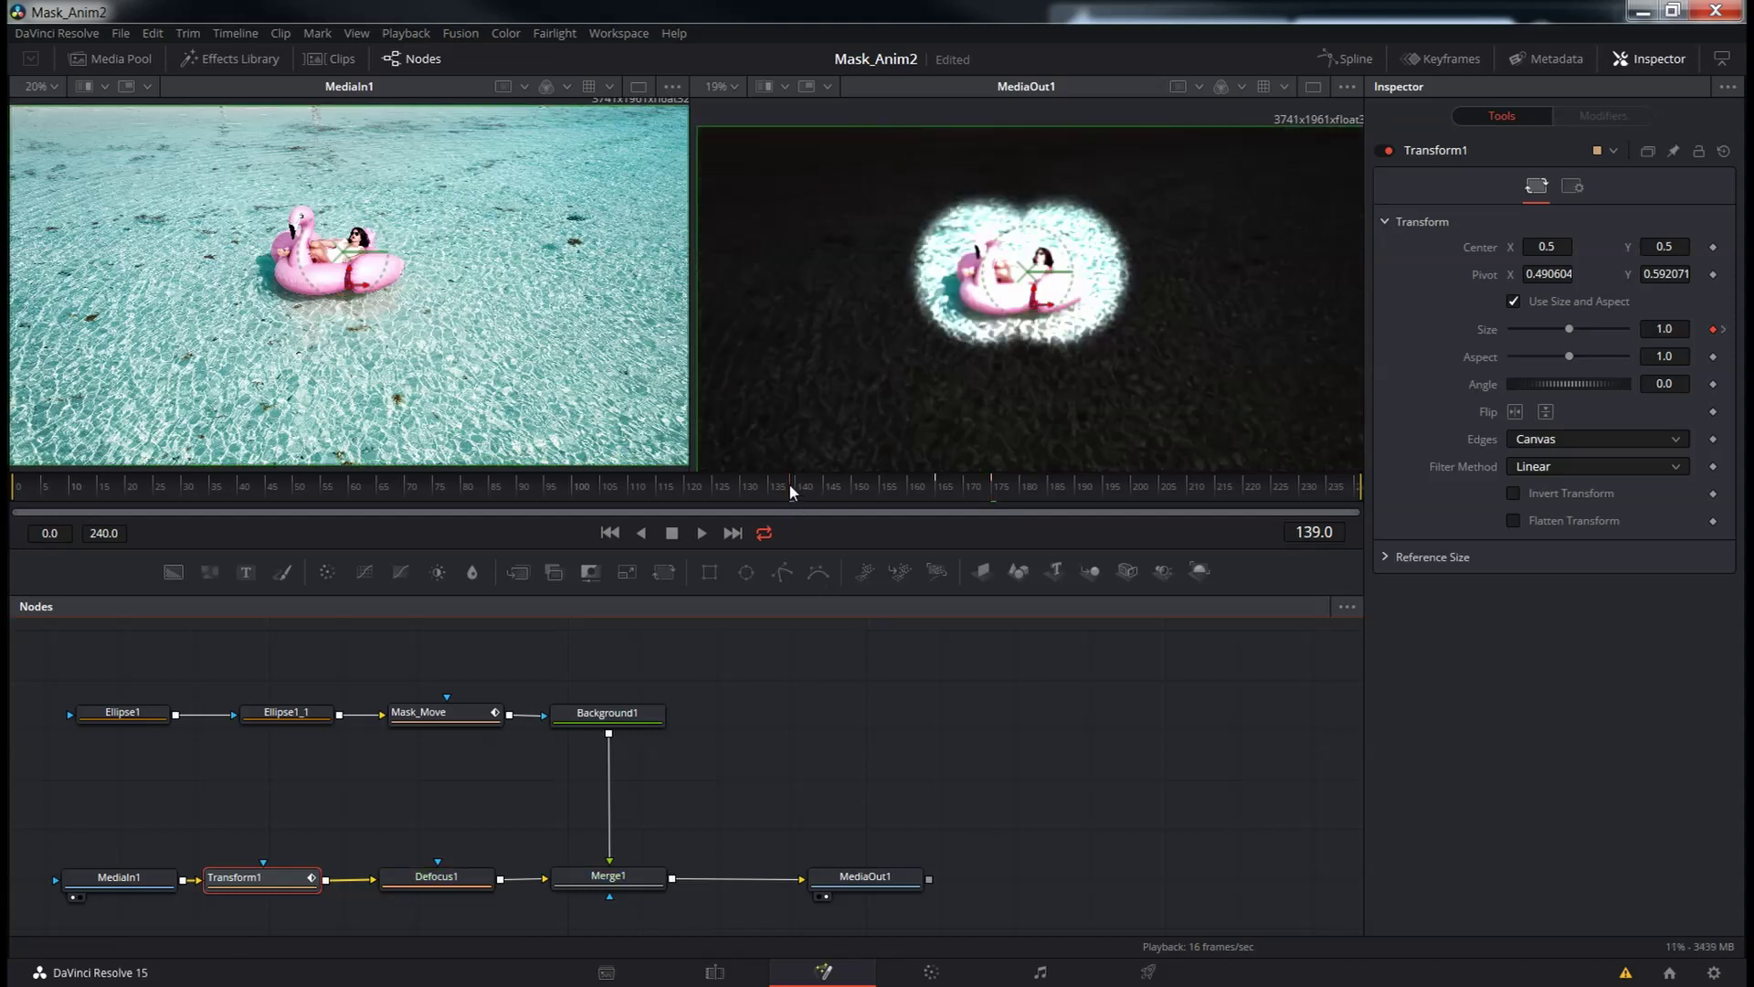
# Keyframe Defocus1's size at 0 on frame 139 so the photo starts sharp
pyautogui.click(422, 886)
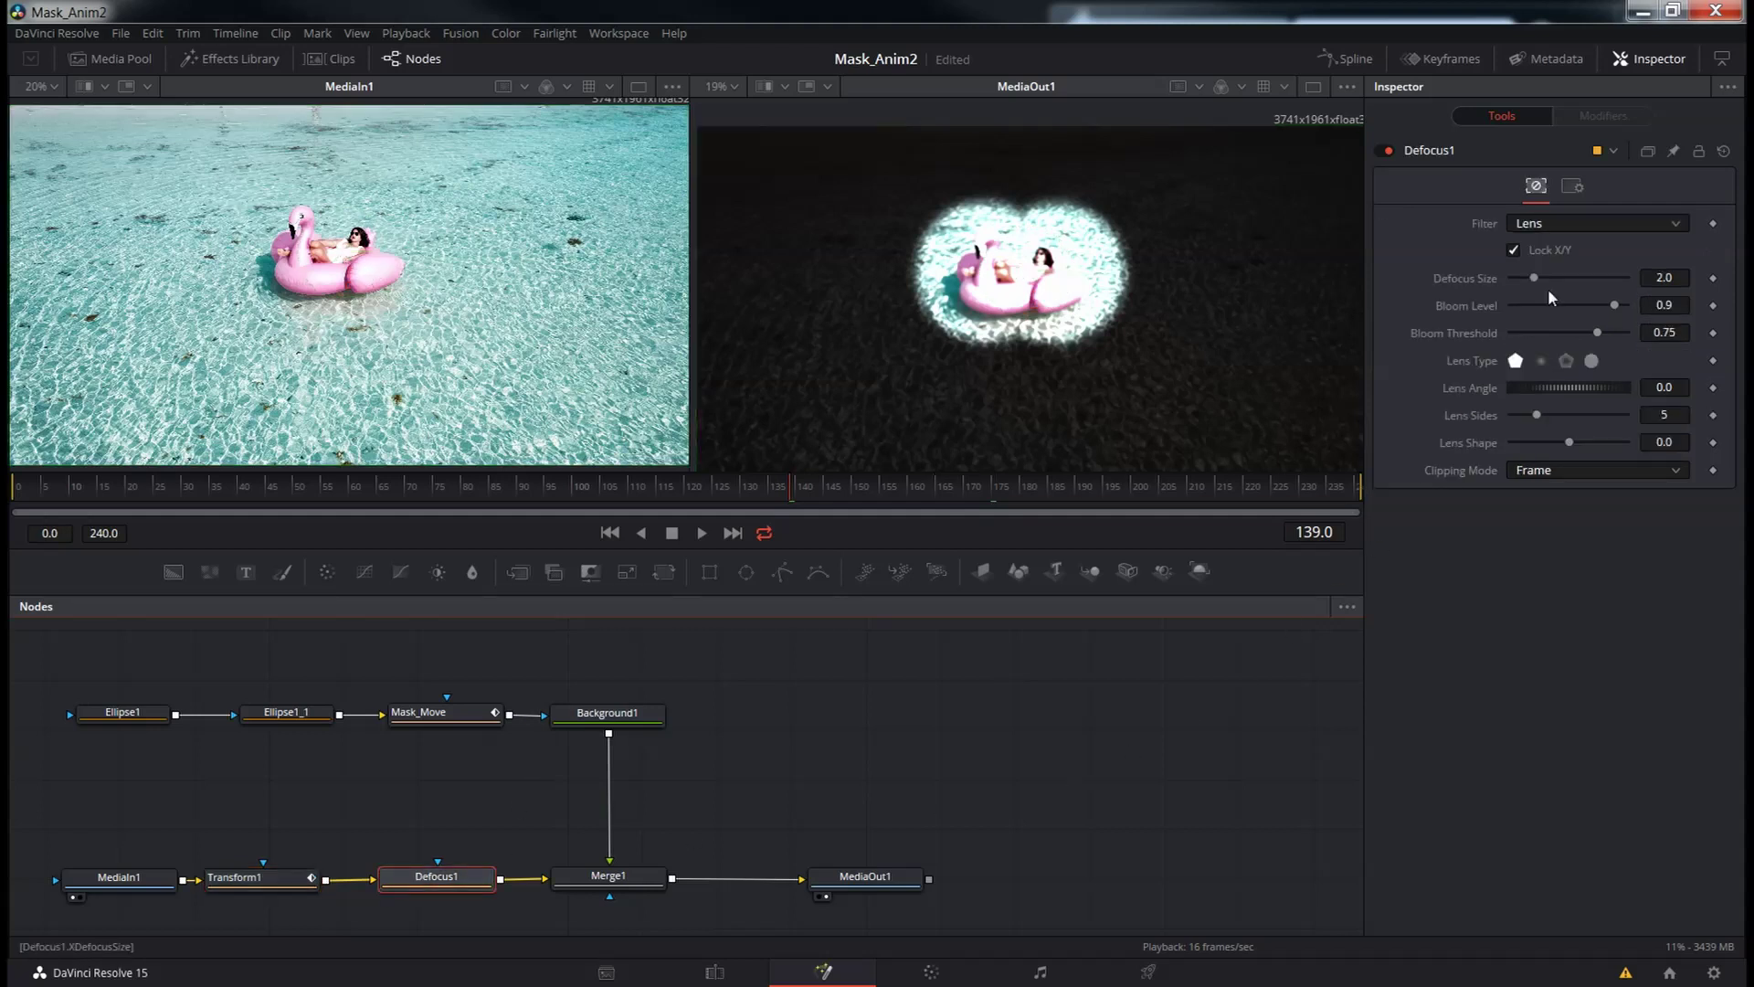
pyautogui.click(1713, 277)
pyautogui.moveTo(1521, 276); pyautogui.dragTo(1500, 286)
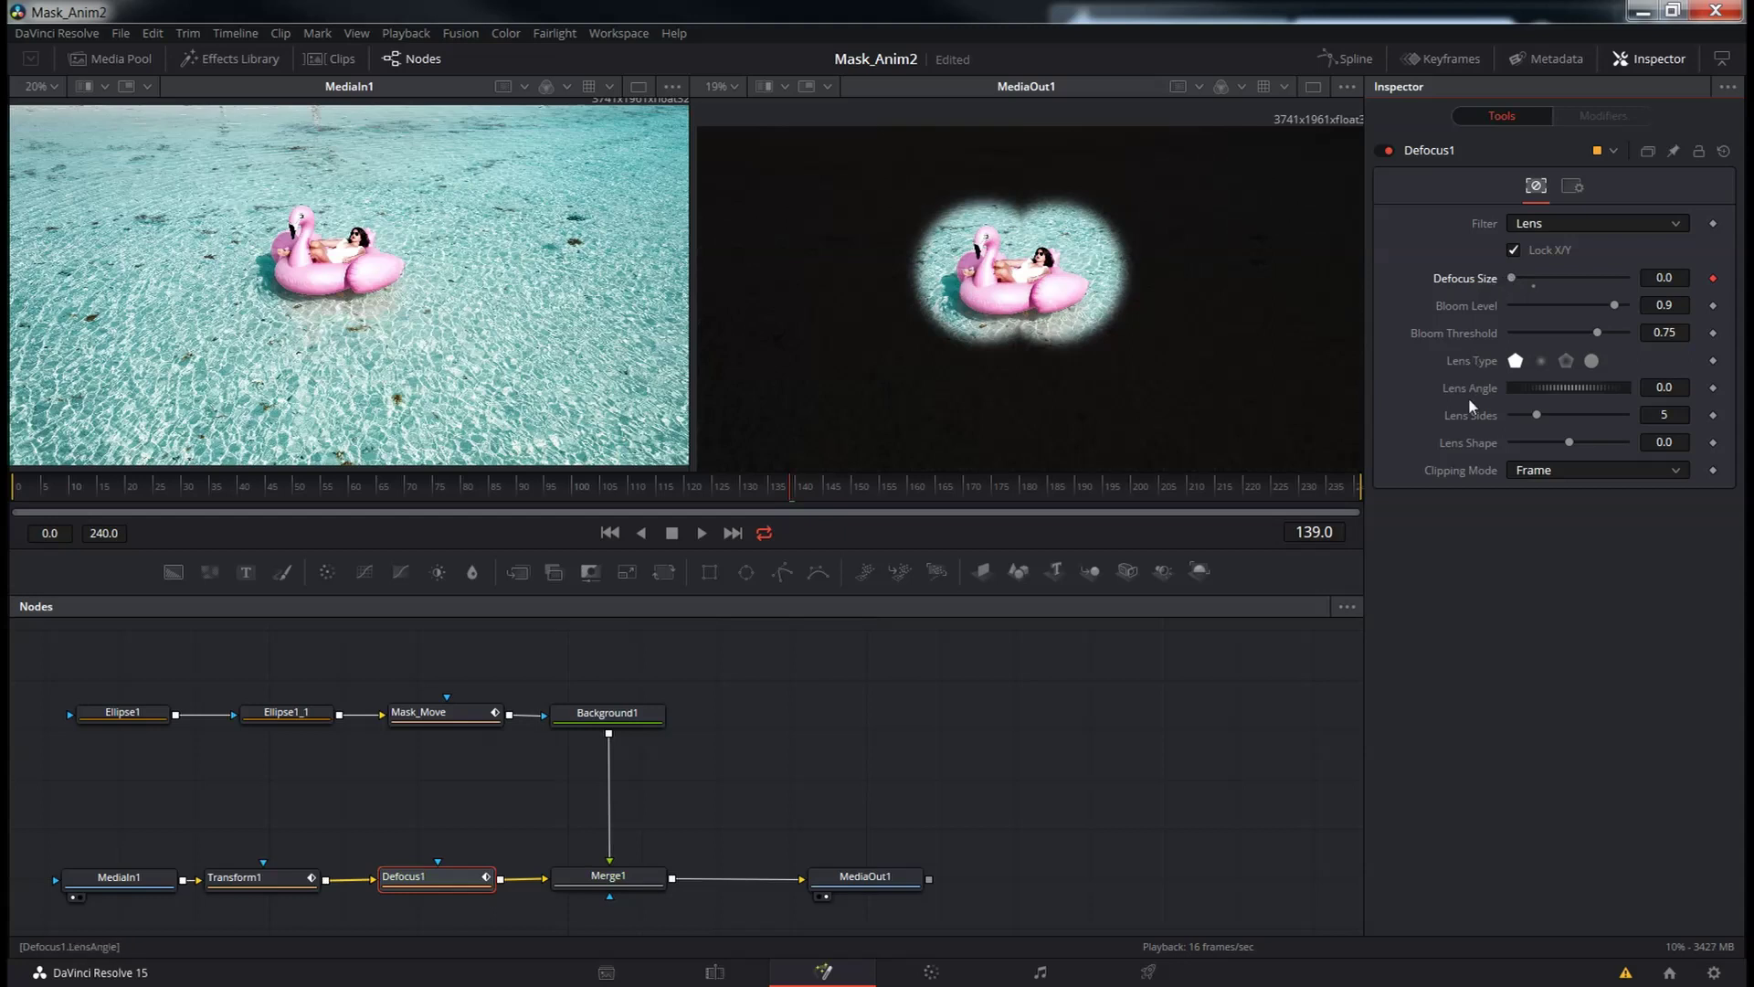
# Raise the Defocus size to 5.0 at frame 165 where the zoom peaks
pyautogui.click(256, 881)
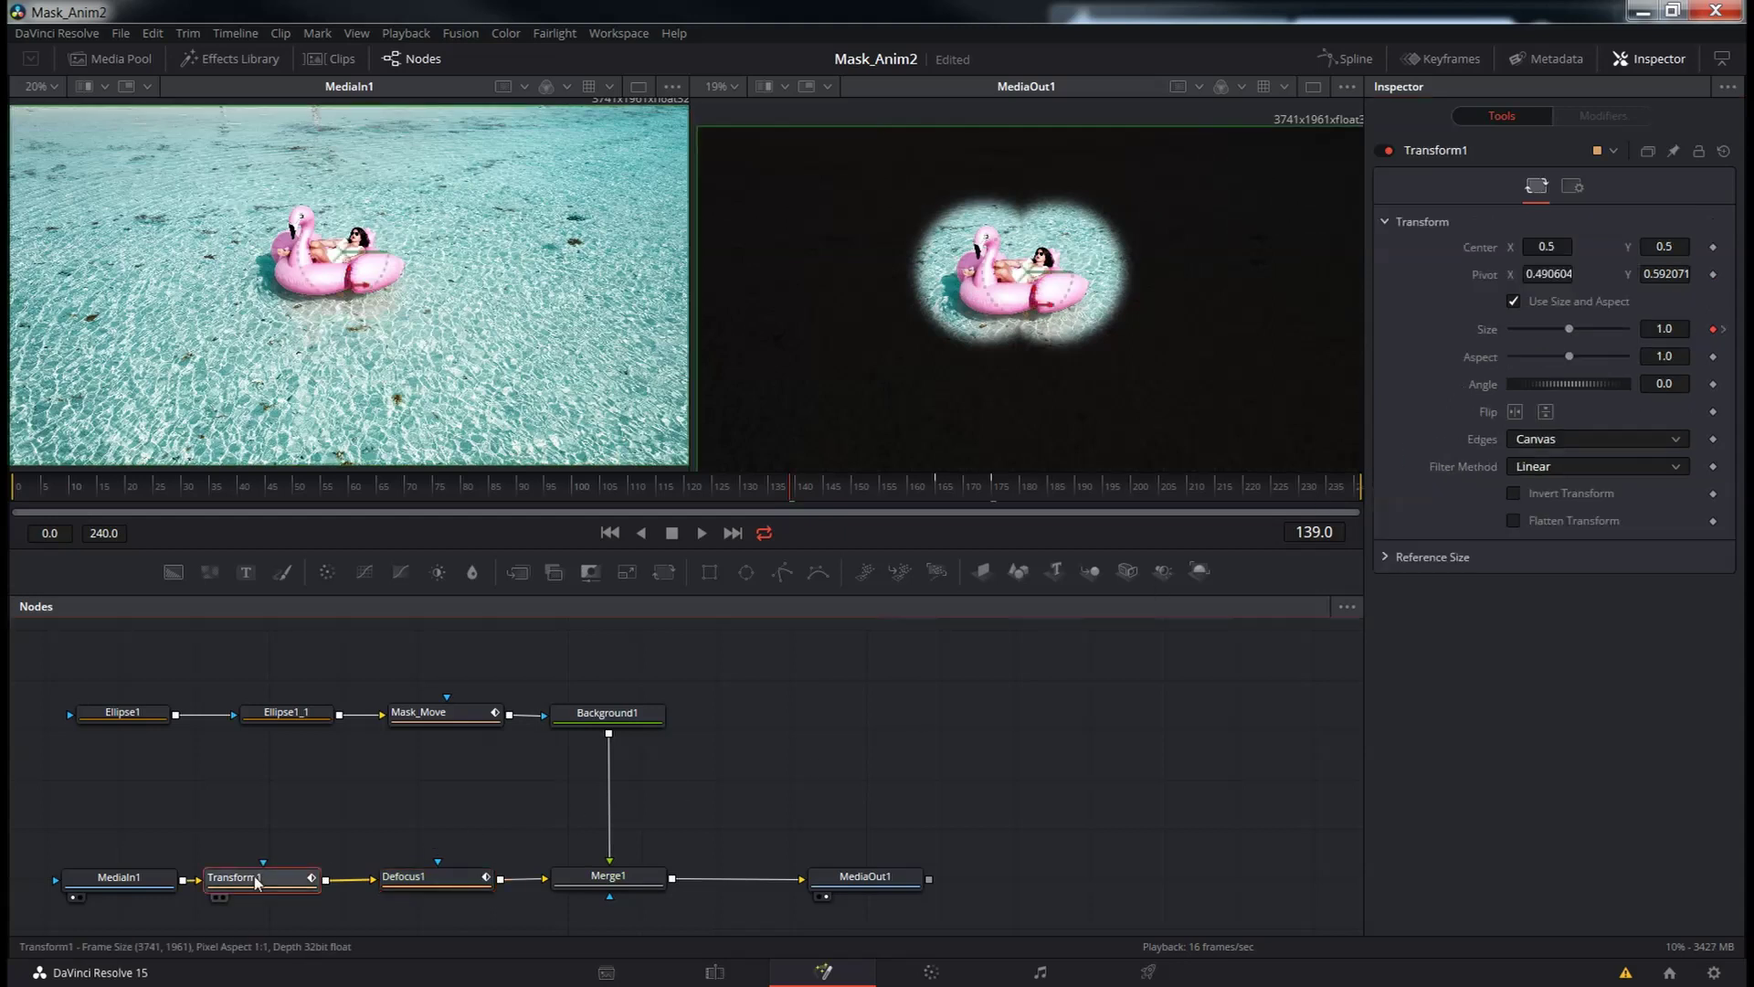
pyautogui.click(935, 496)
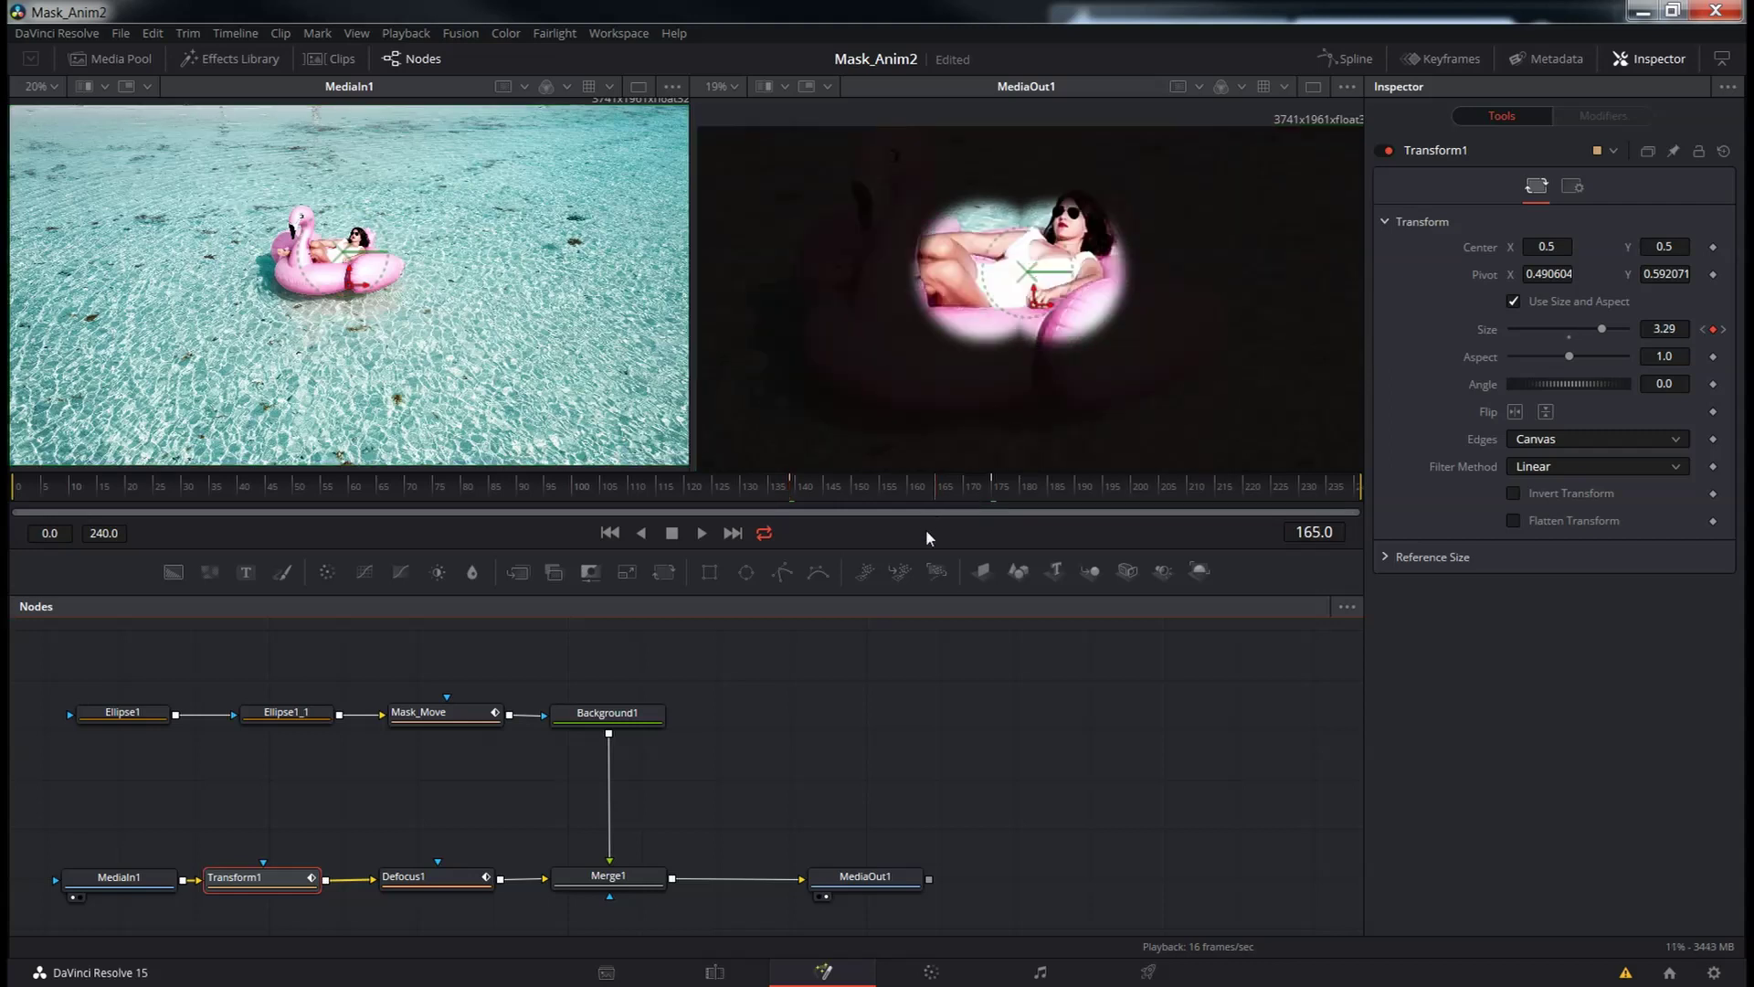
pyautogui.click(422, 881)
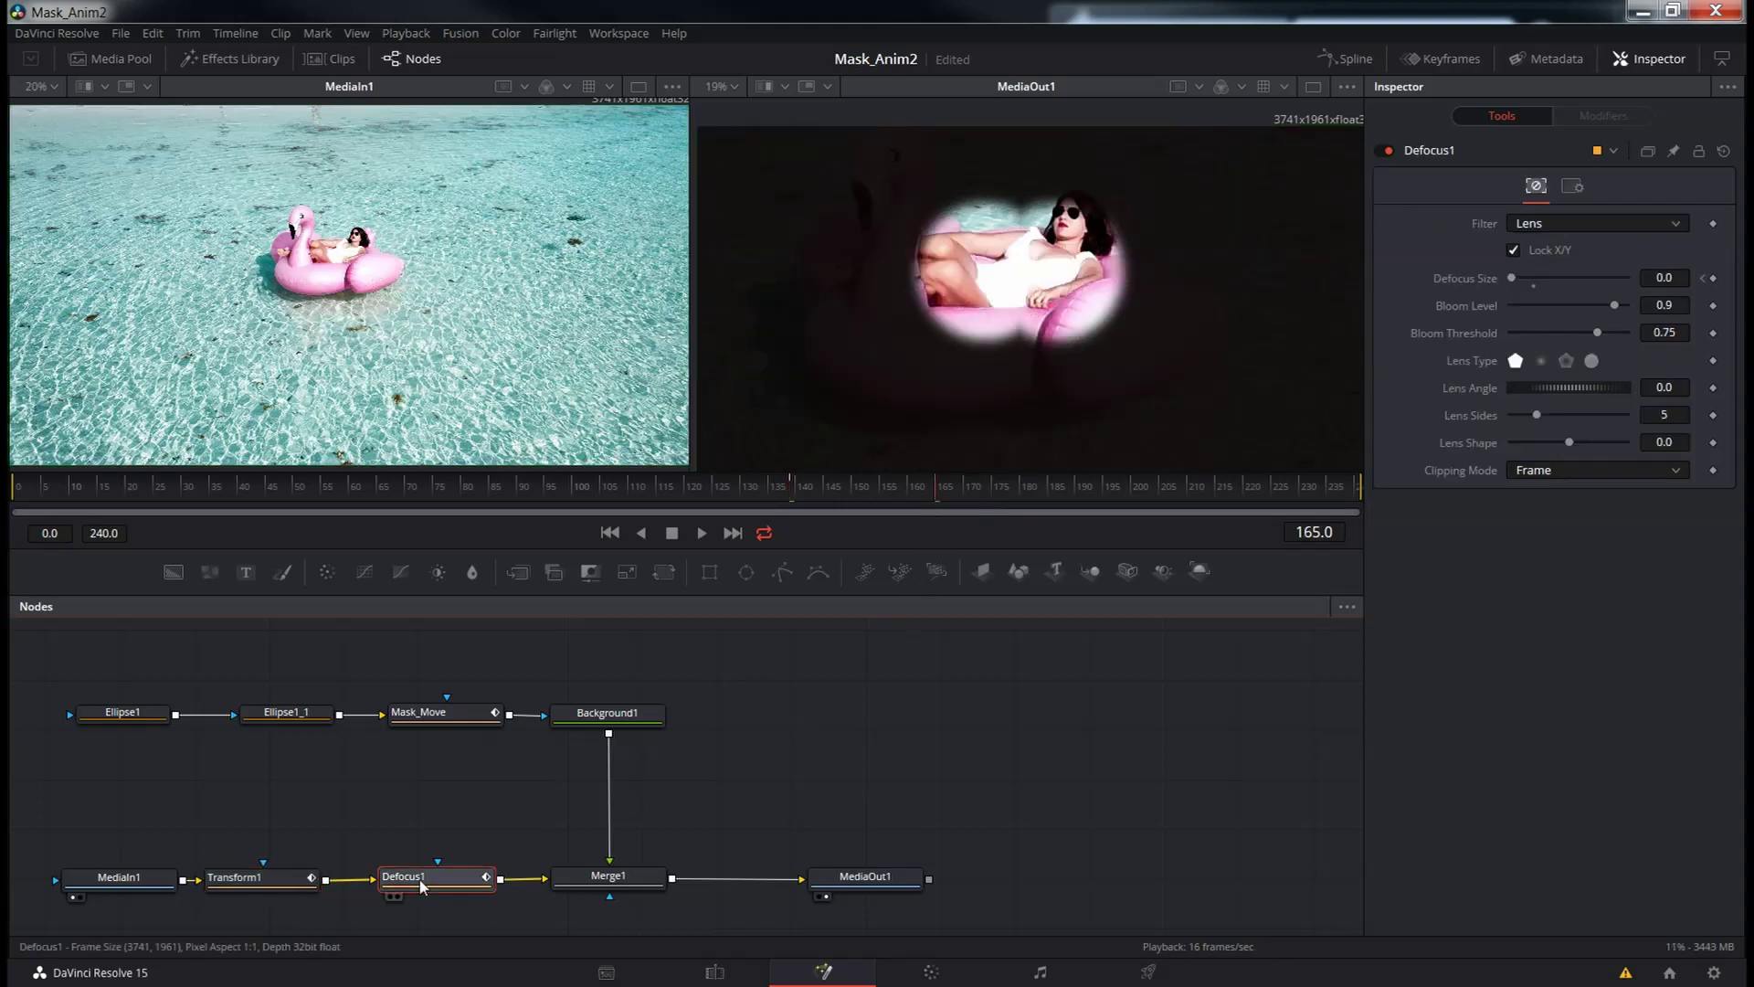
pyautogui.click(1572, 277)
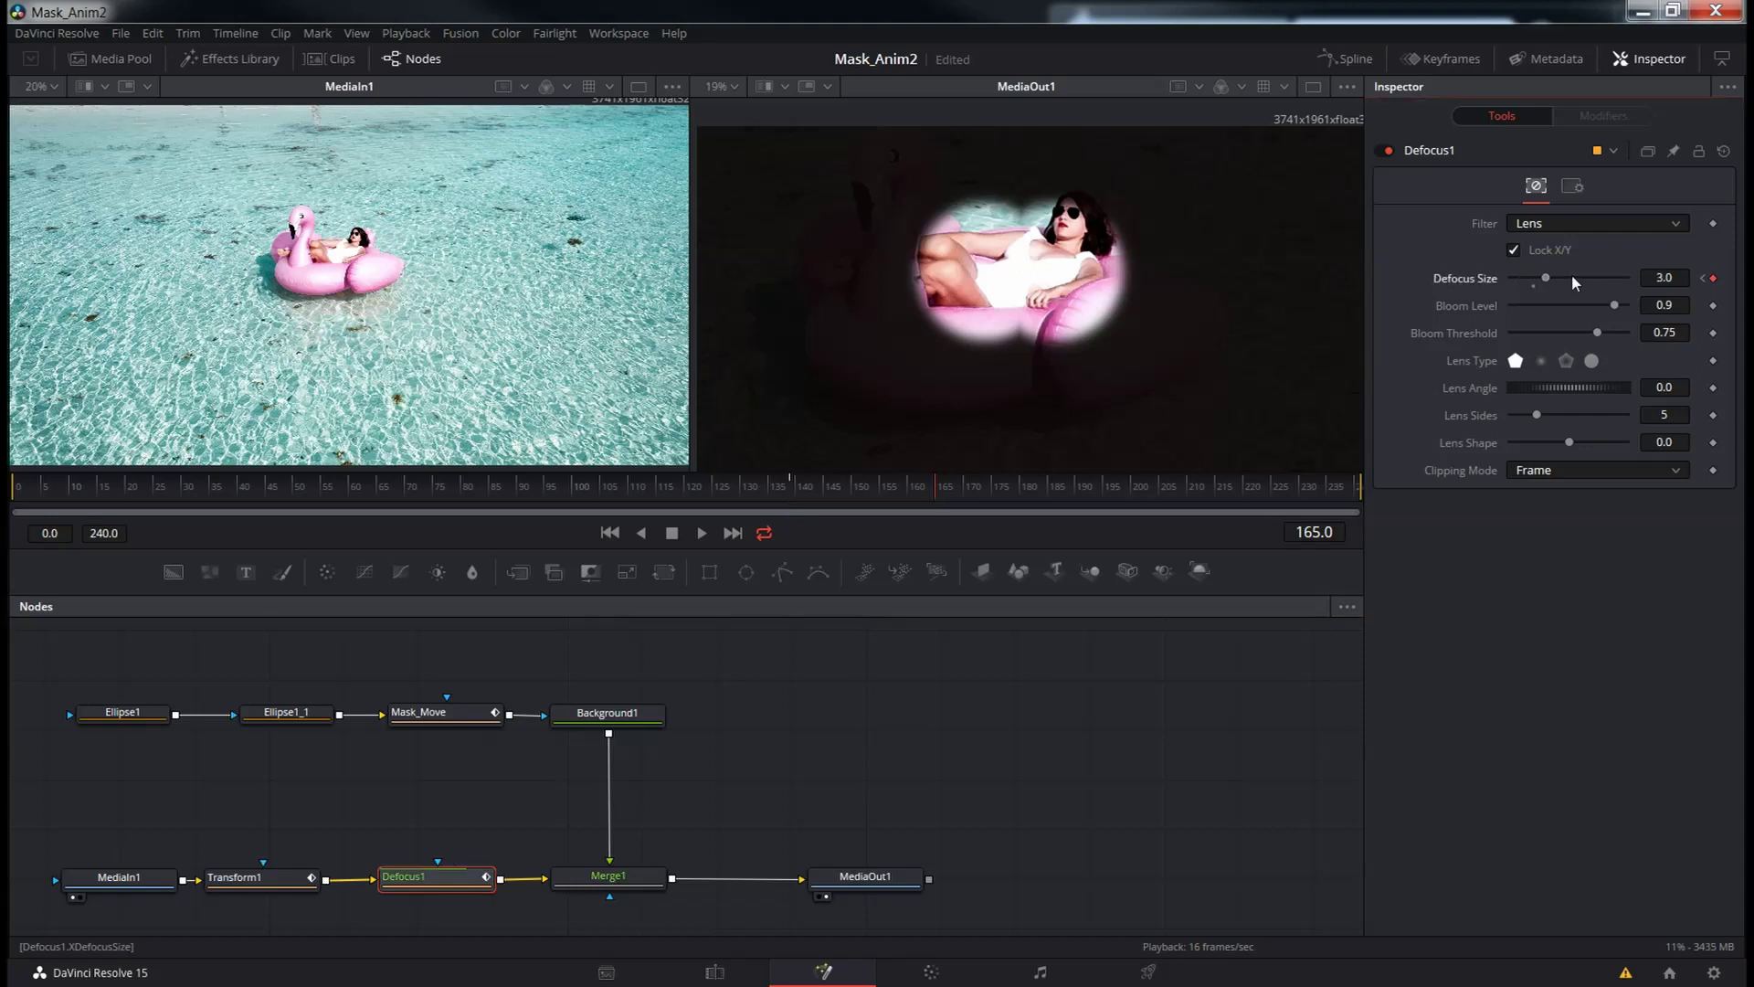
pyautogui.click(1571, 277)
pyautogui.click(1571, 277)
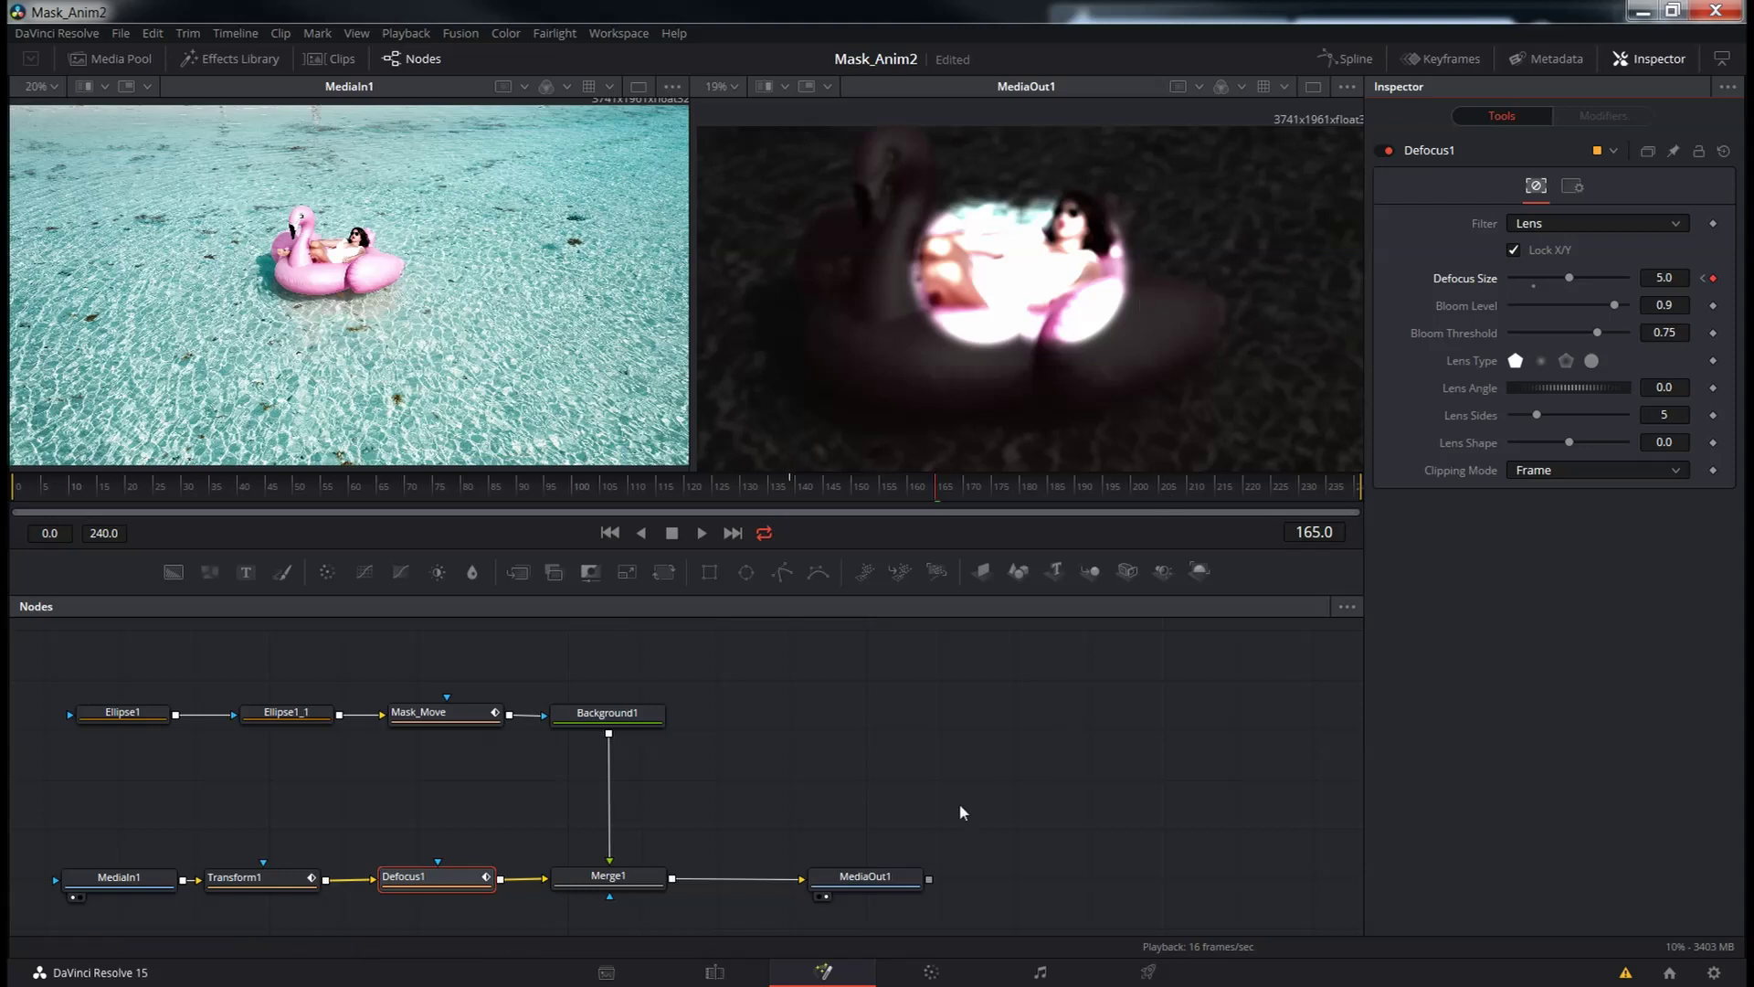
# Set the defocus back to 0 at frame 175, then rewind to the start on the Edit page
pyautogui.click(259, 877)
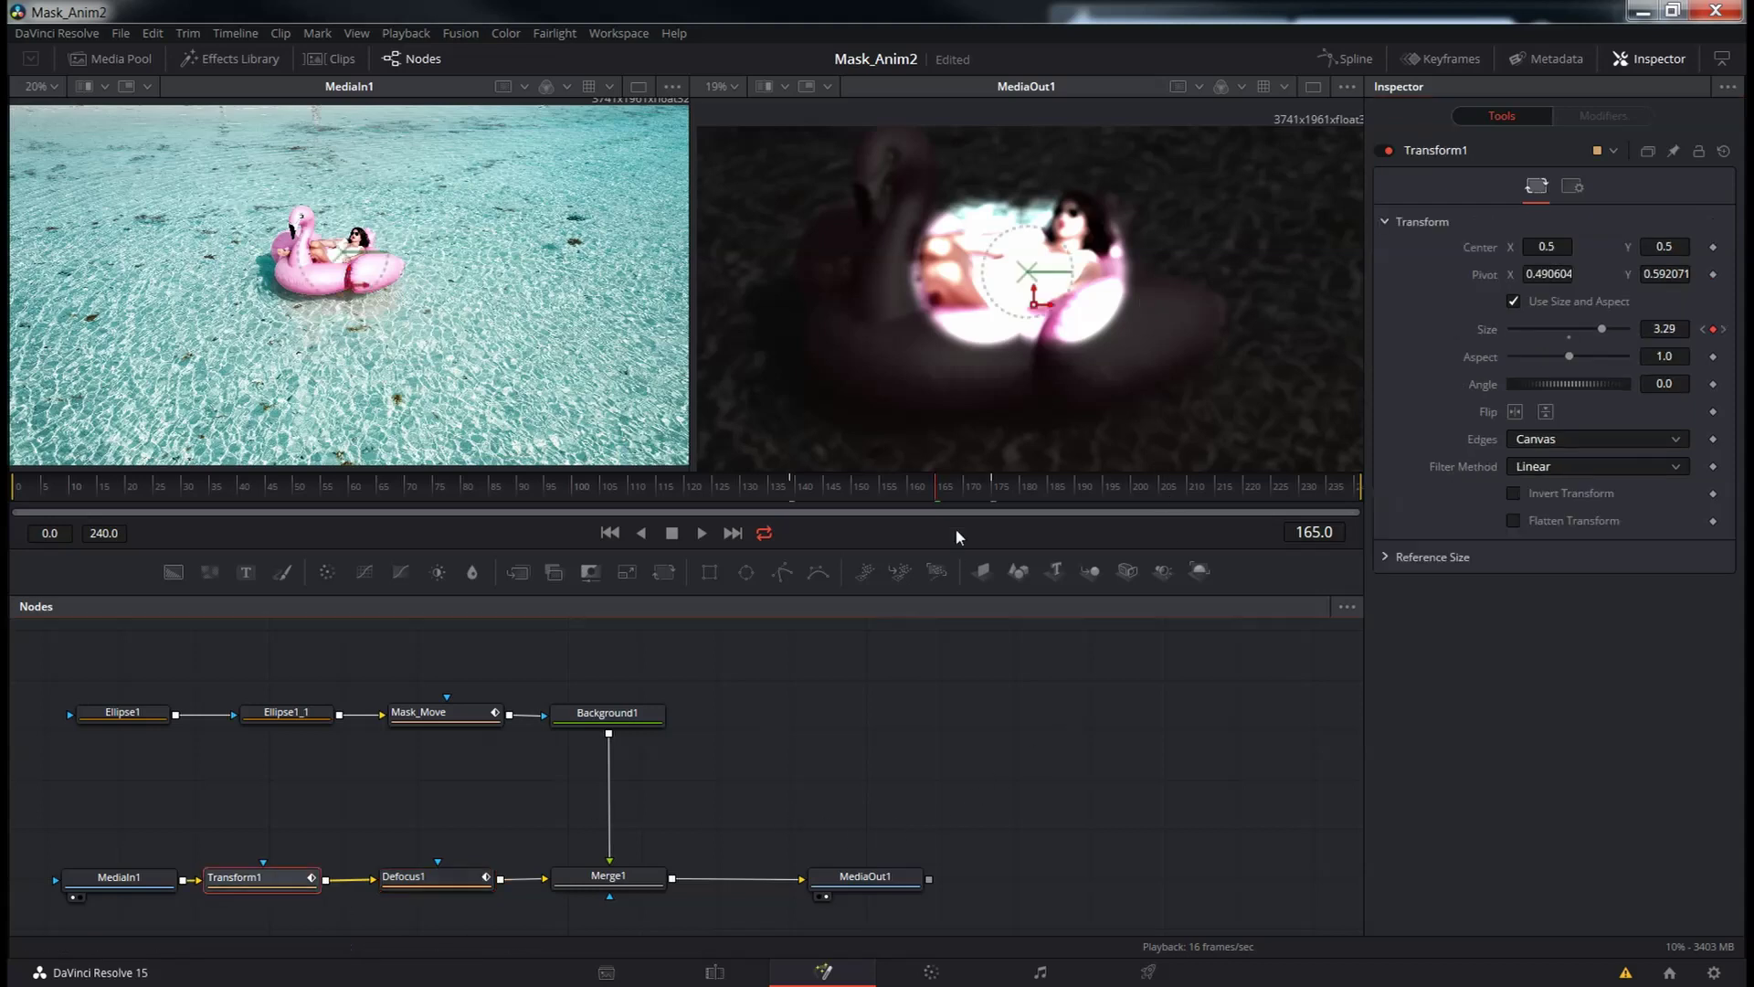
pyautogui.click(995, 487)
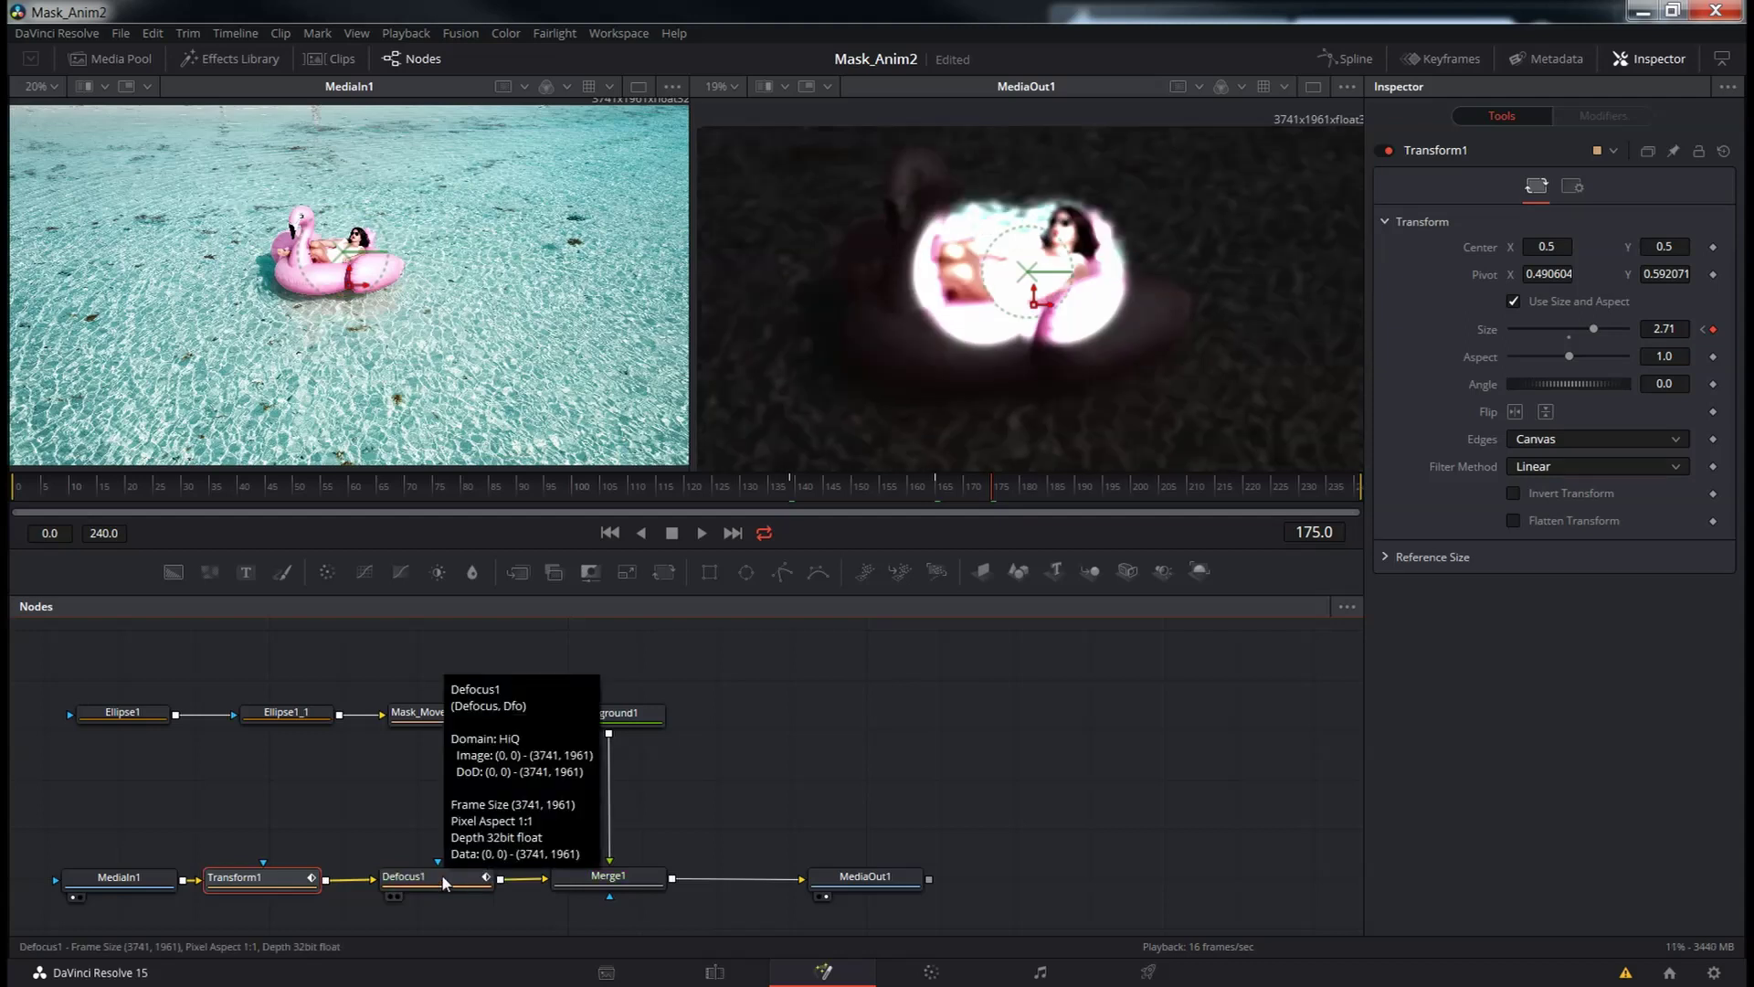
pyautogui.click(445, 882)
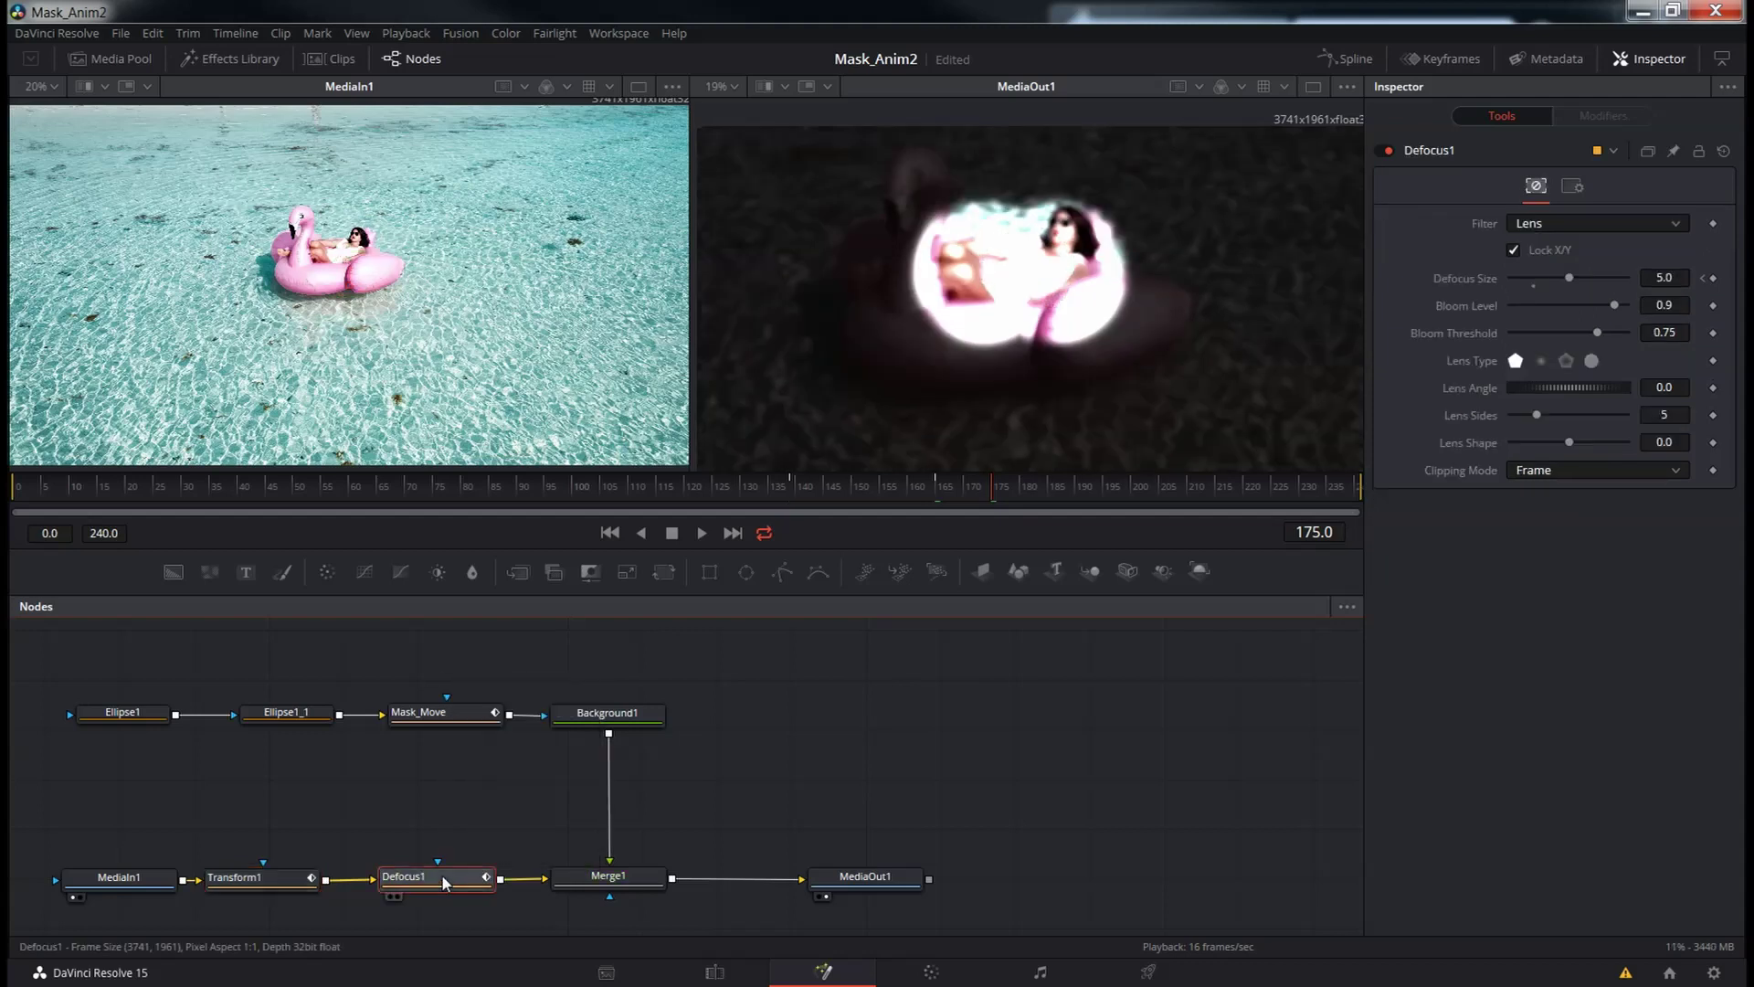
pyautogui.click(1510, 277)
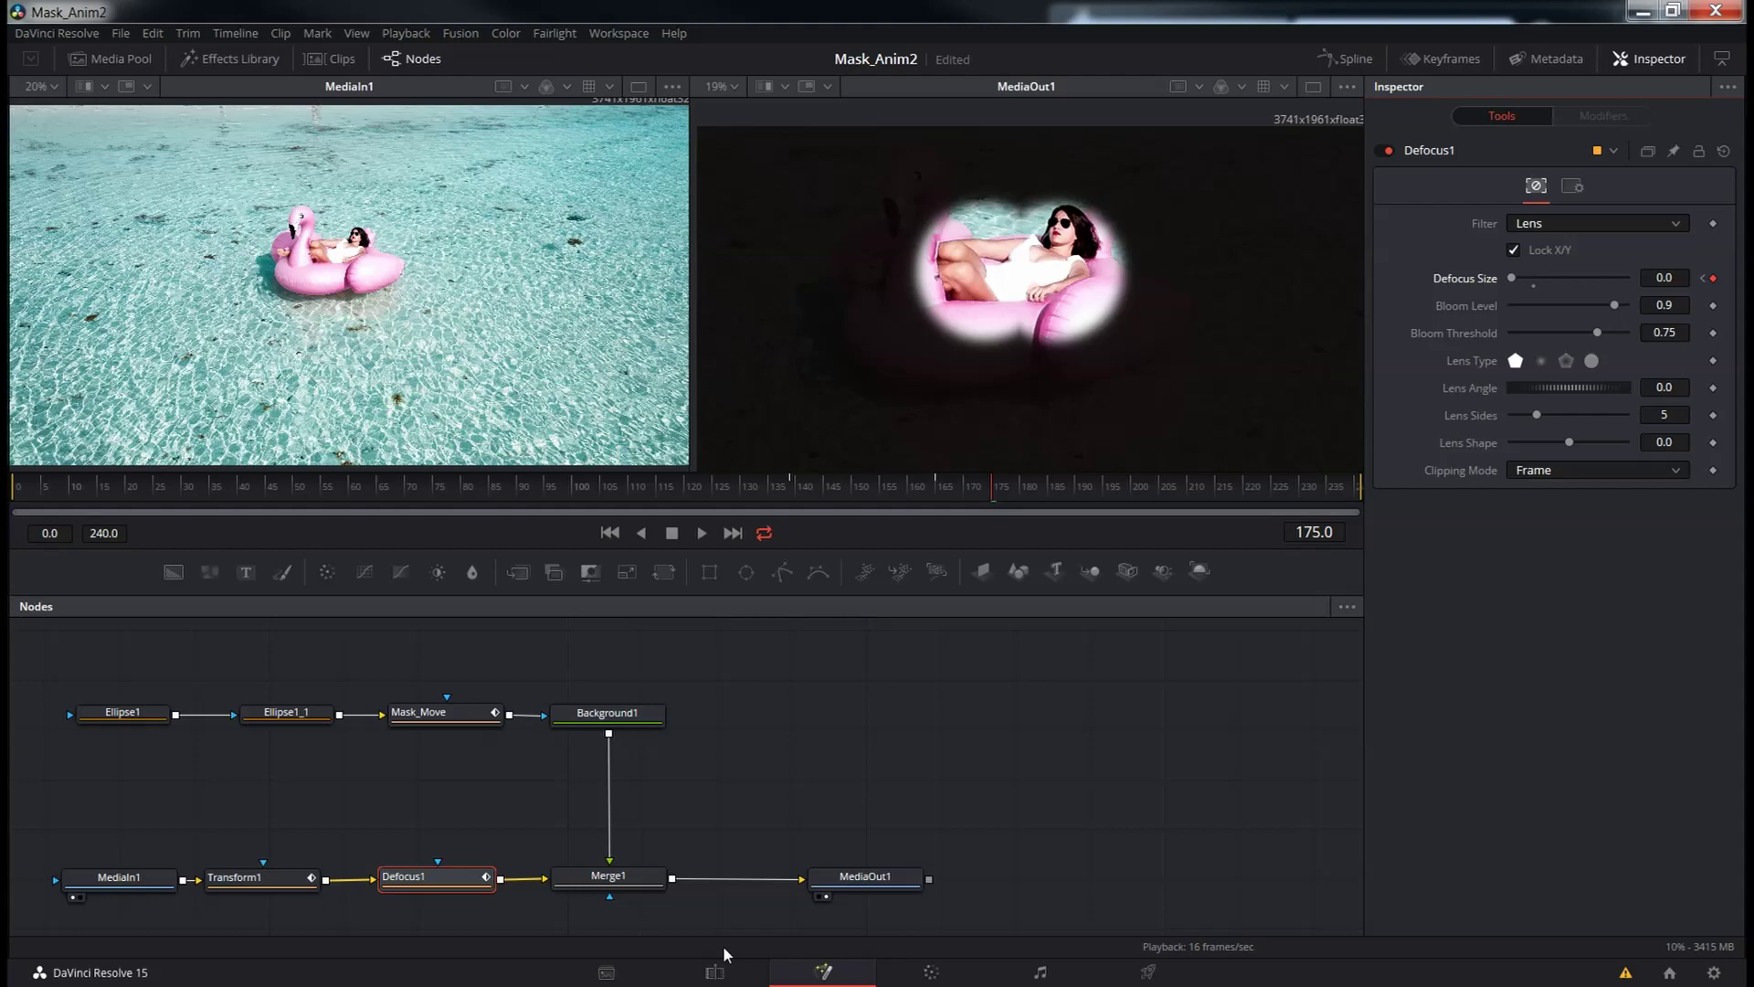
pyautogui.click(715, 971)
pyautogui.moveTo(846, 635); pyautogui.dragTo(636, 640)
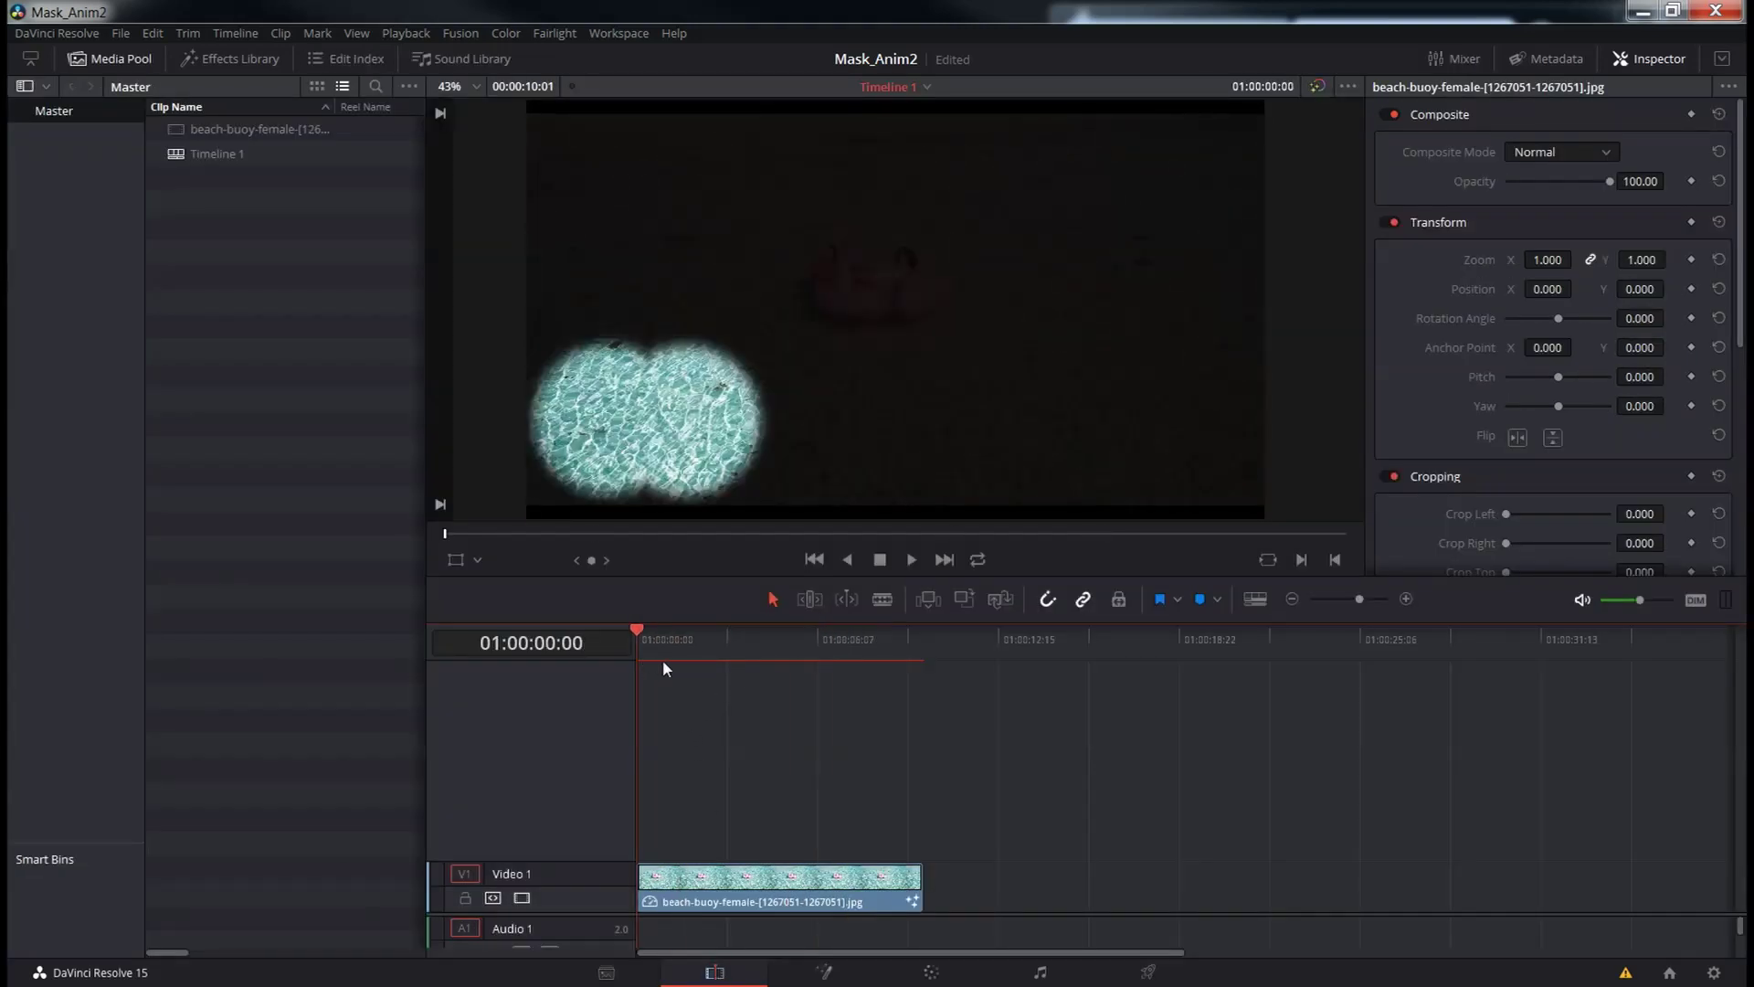
pyautogui.click(657, 661)
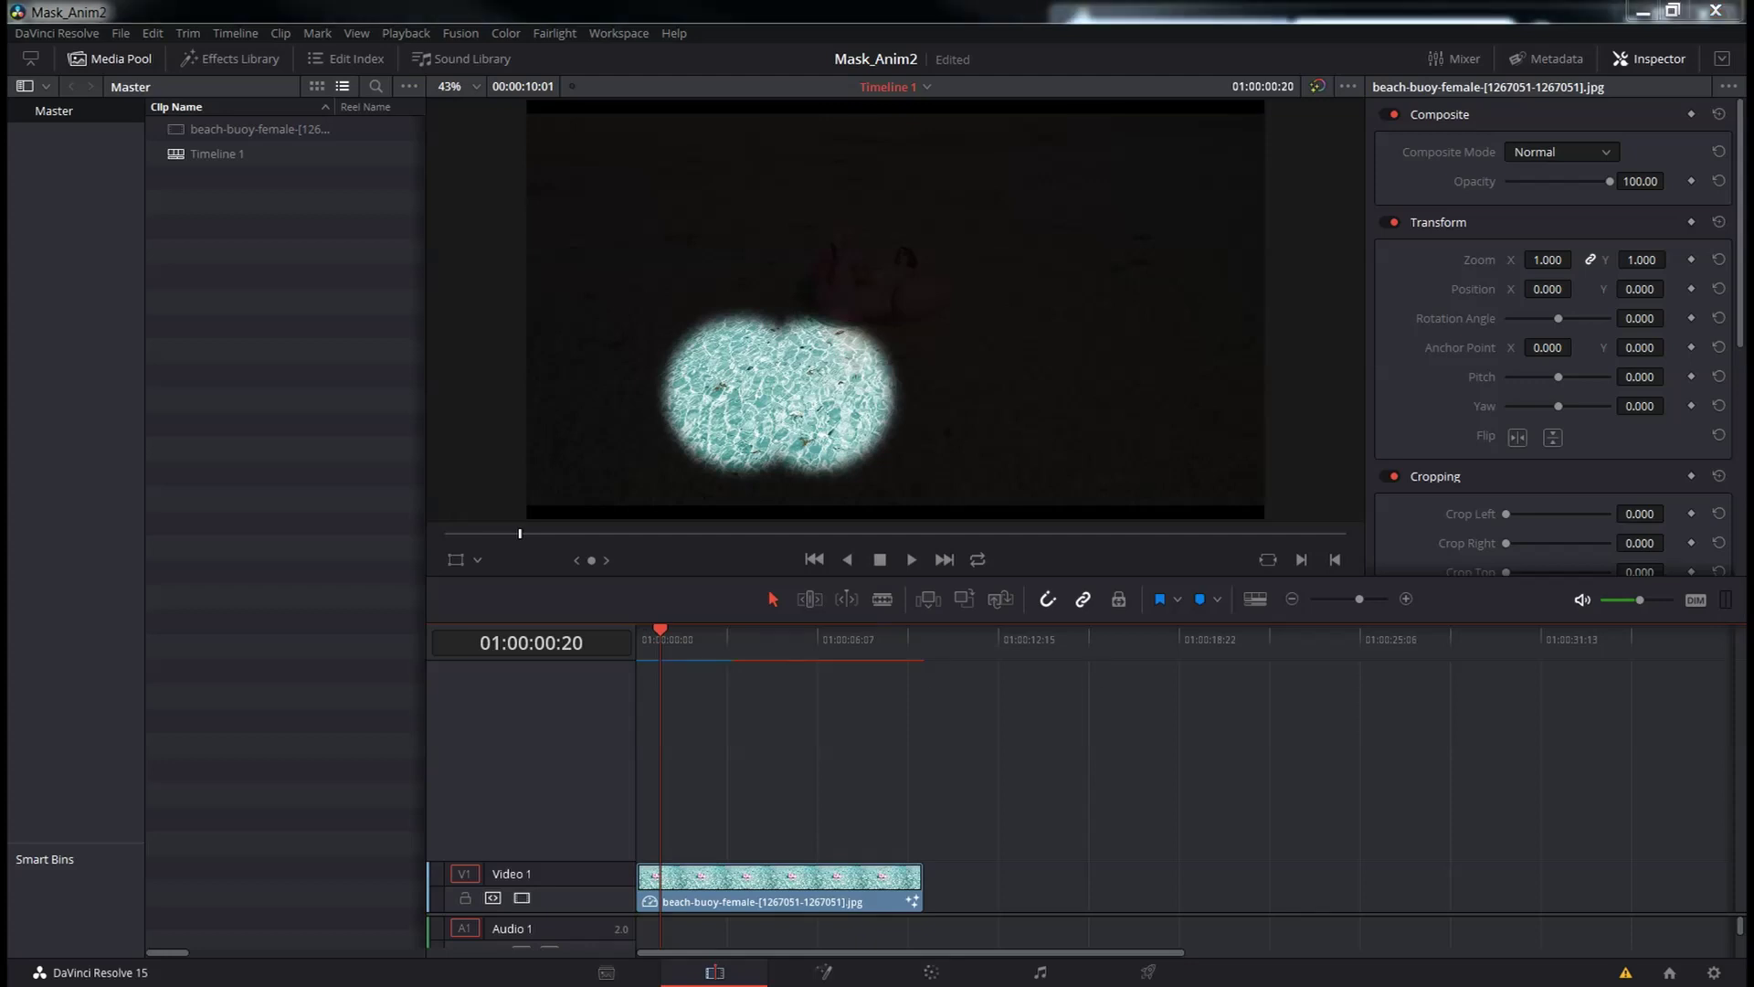
pyautogui.moveTo(663, 632); pyautogui.dragTo(809, 632)
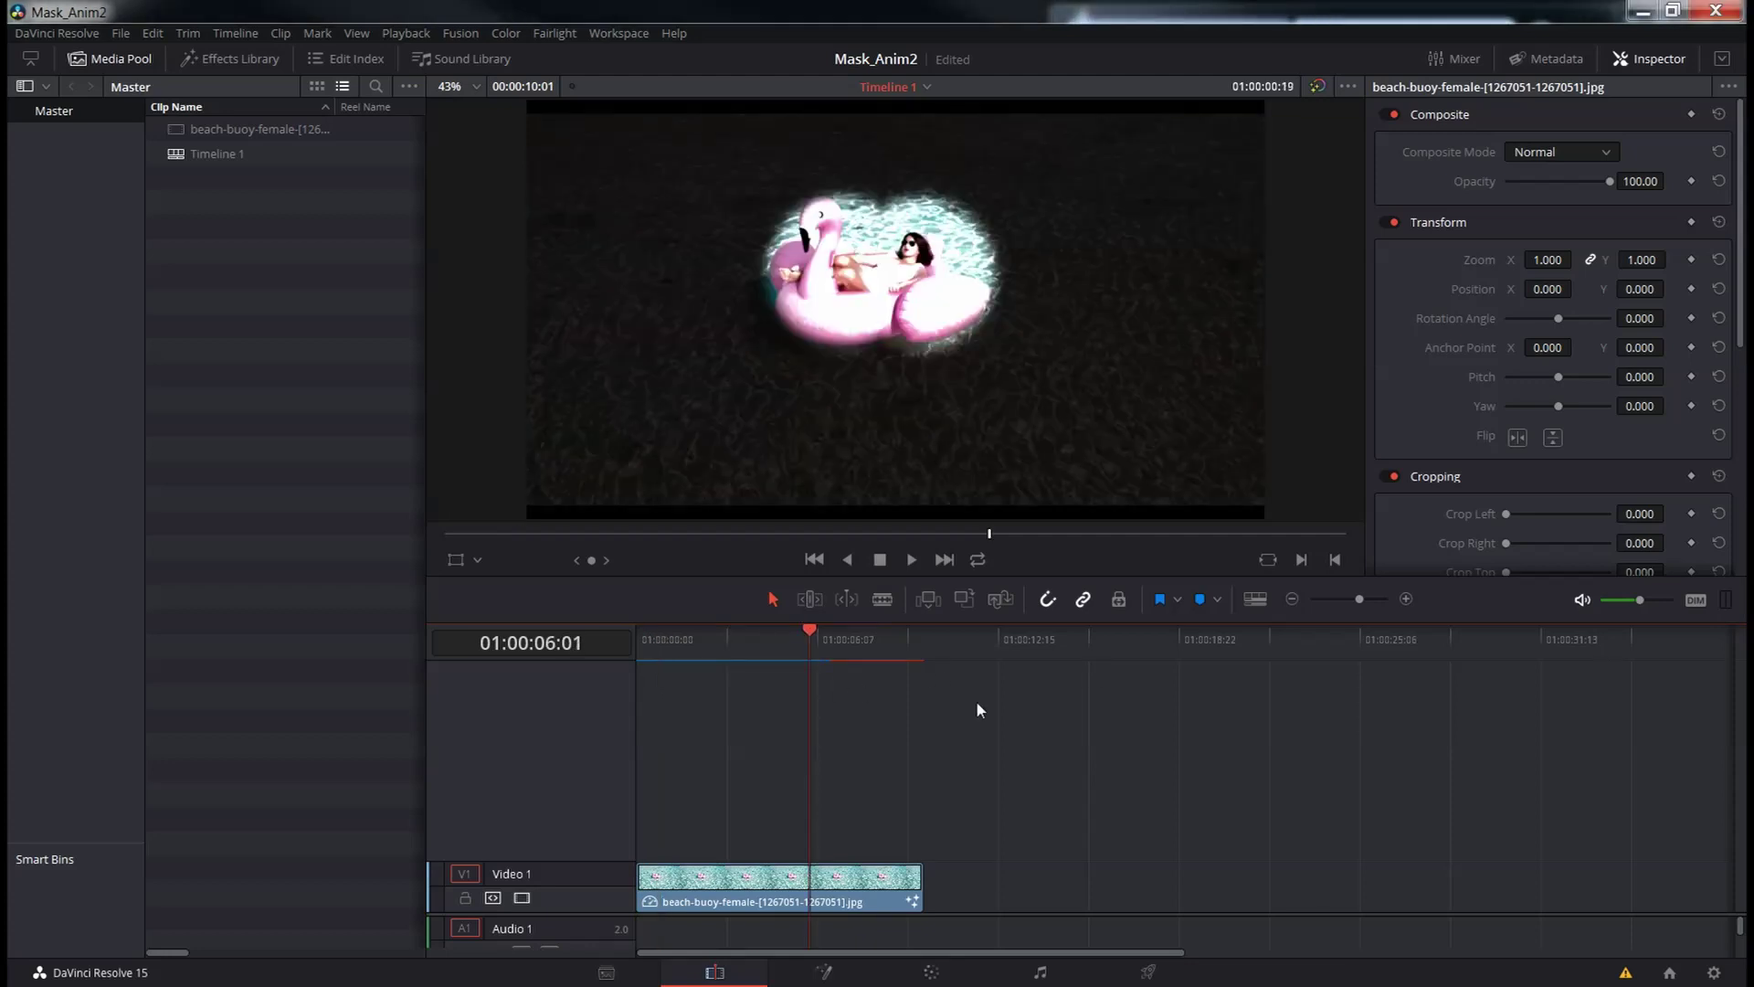
pyautogui.press('Home')
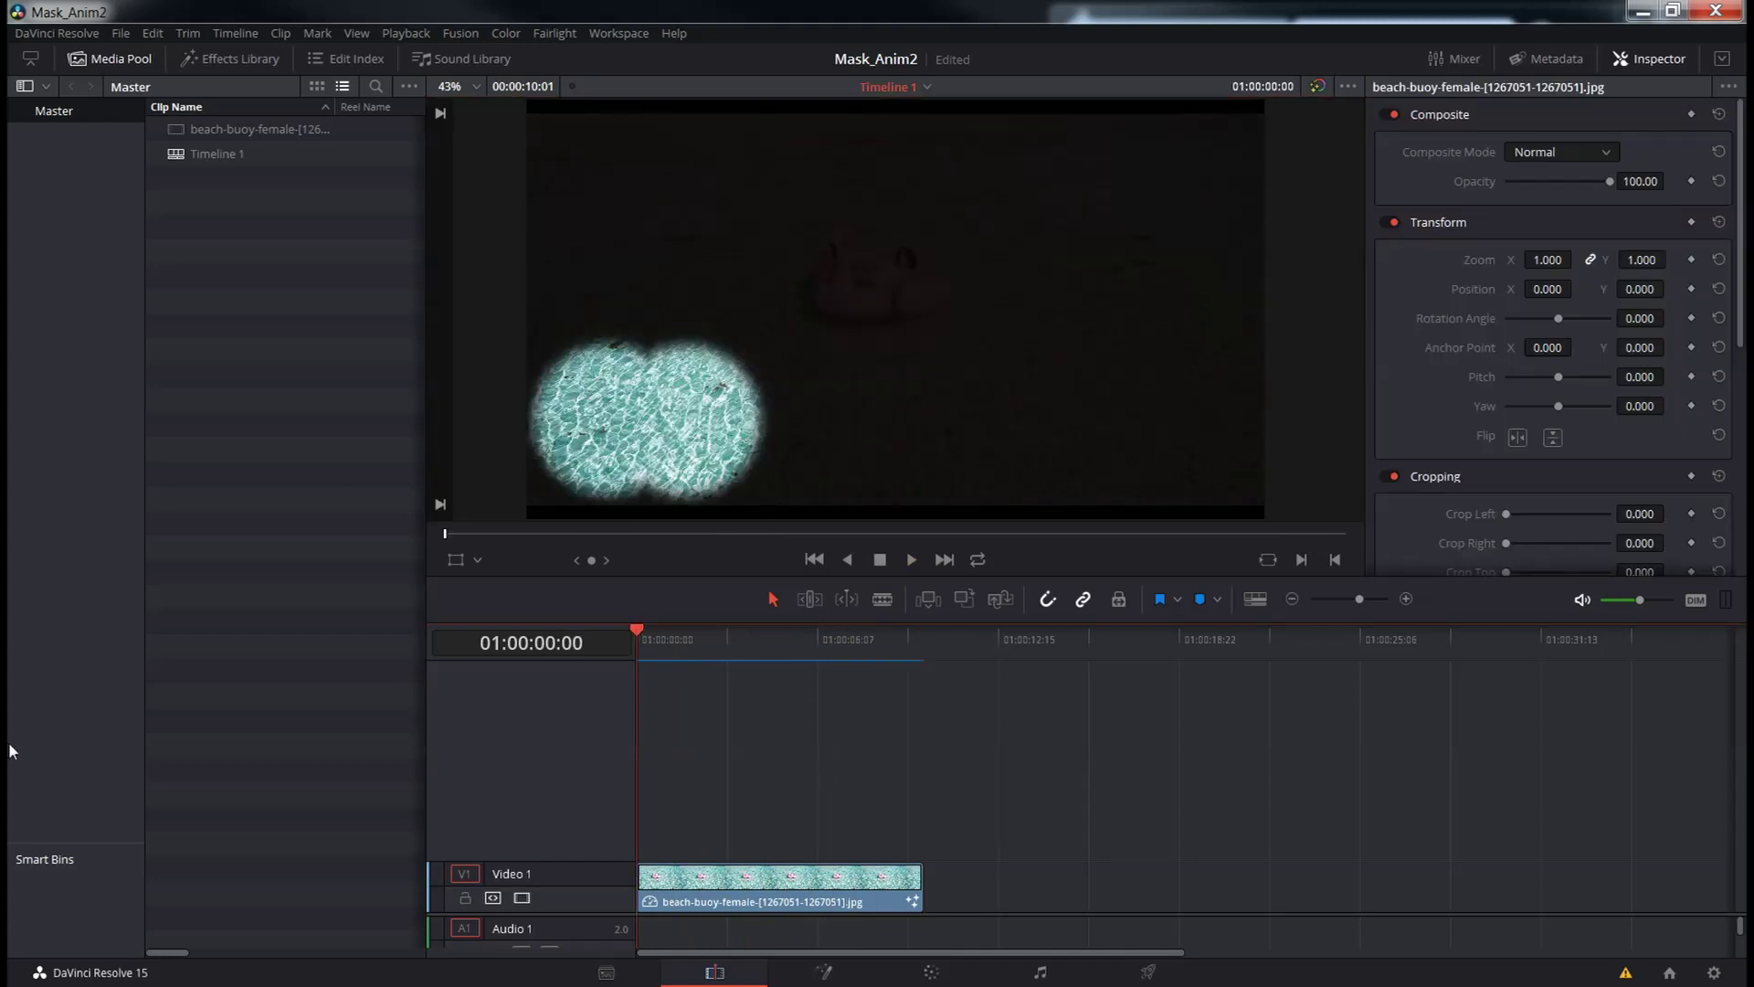
pyautogui.click(910, 560)
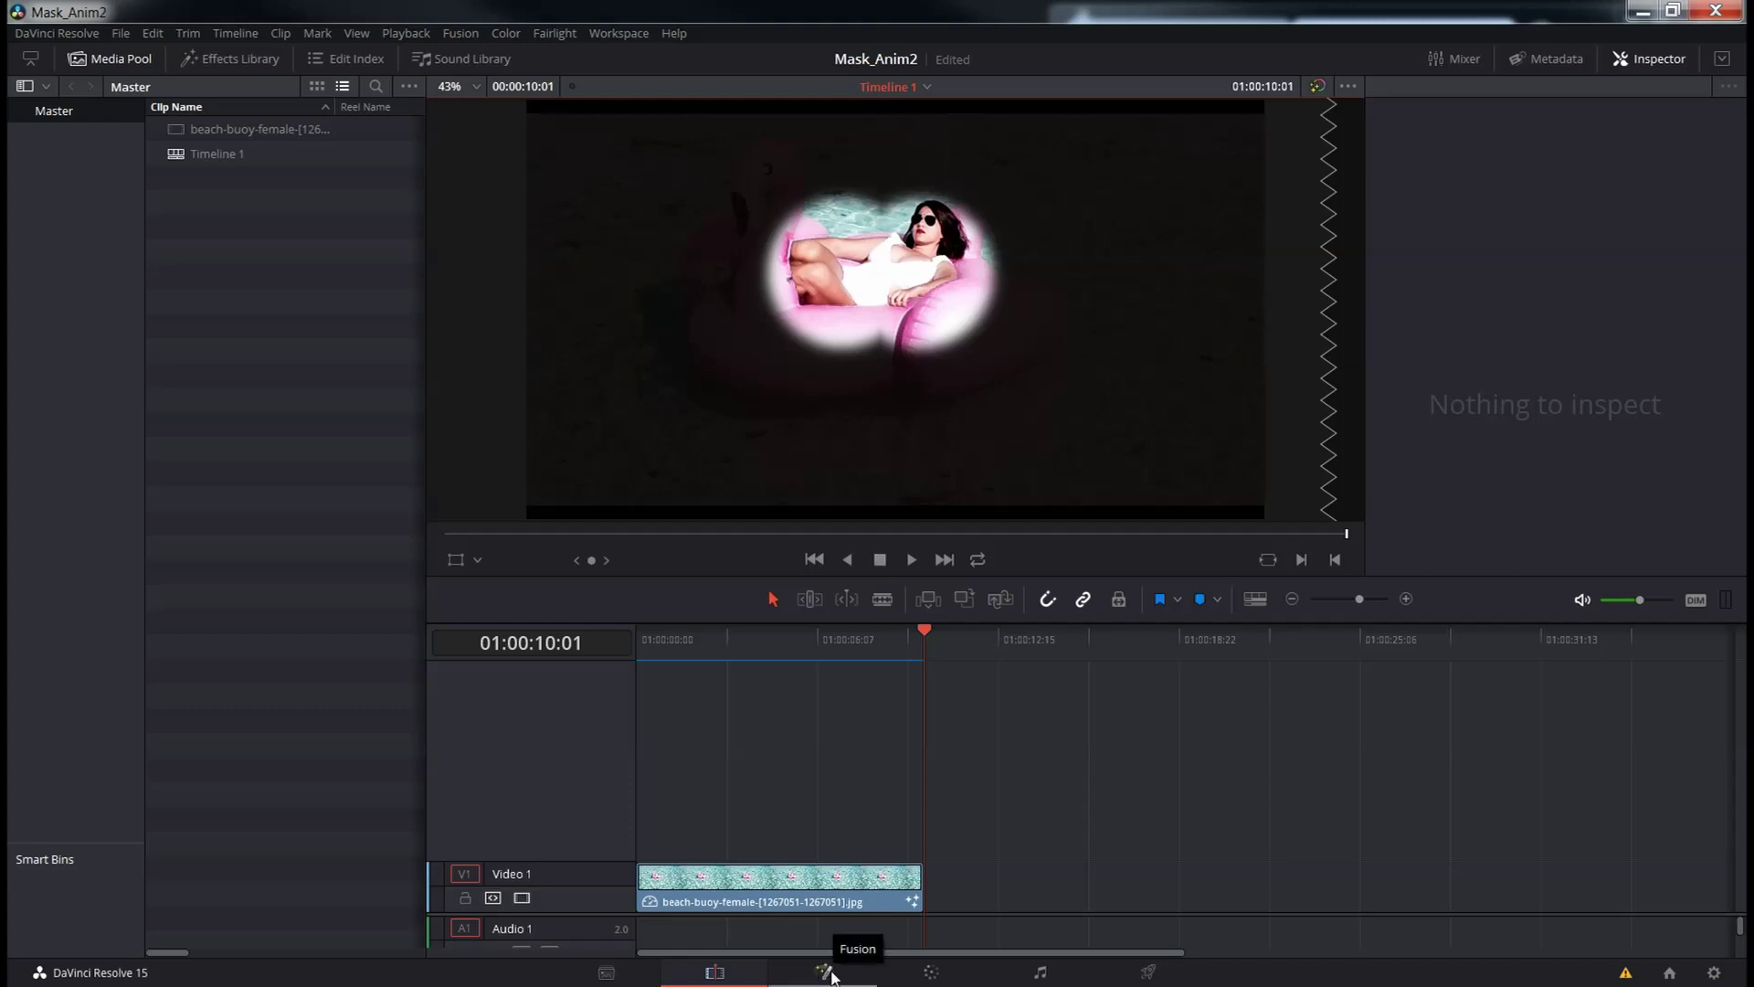
# Save the project, then show and enlarge the Fusion Keyframes panel
pyautogui.click(122, 33)
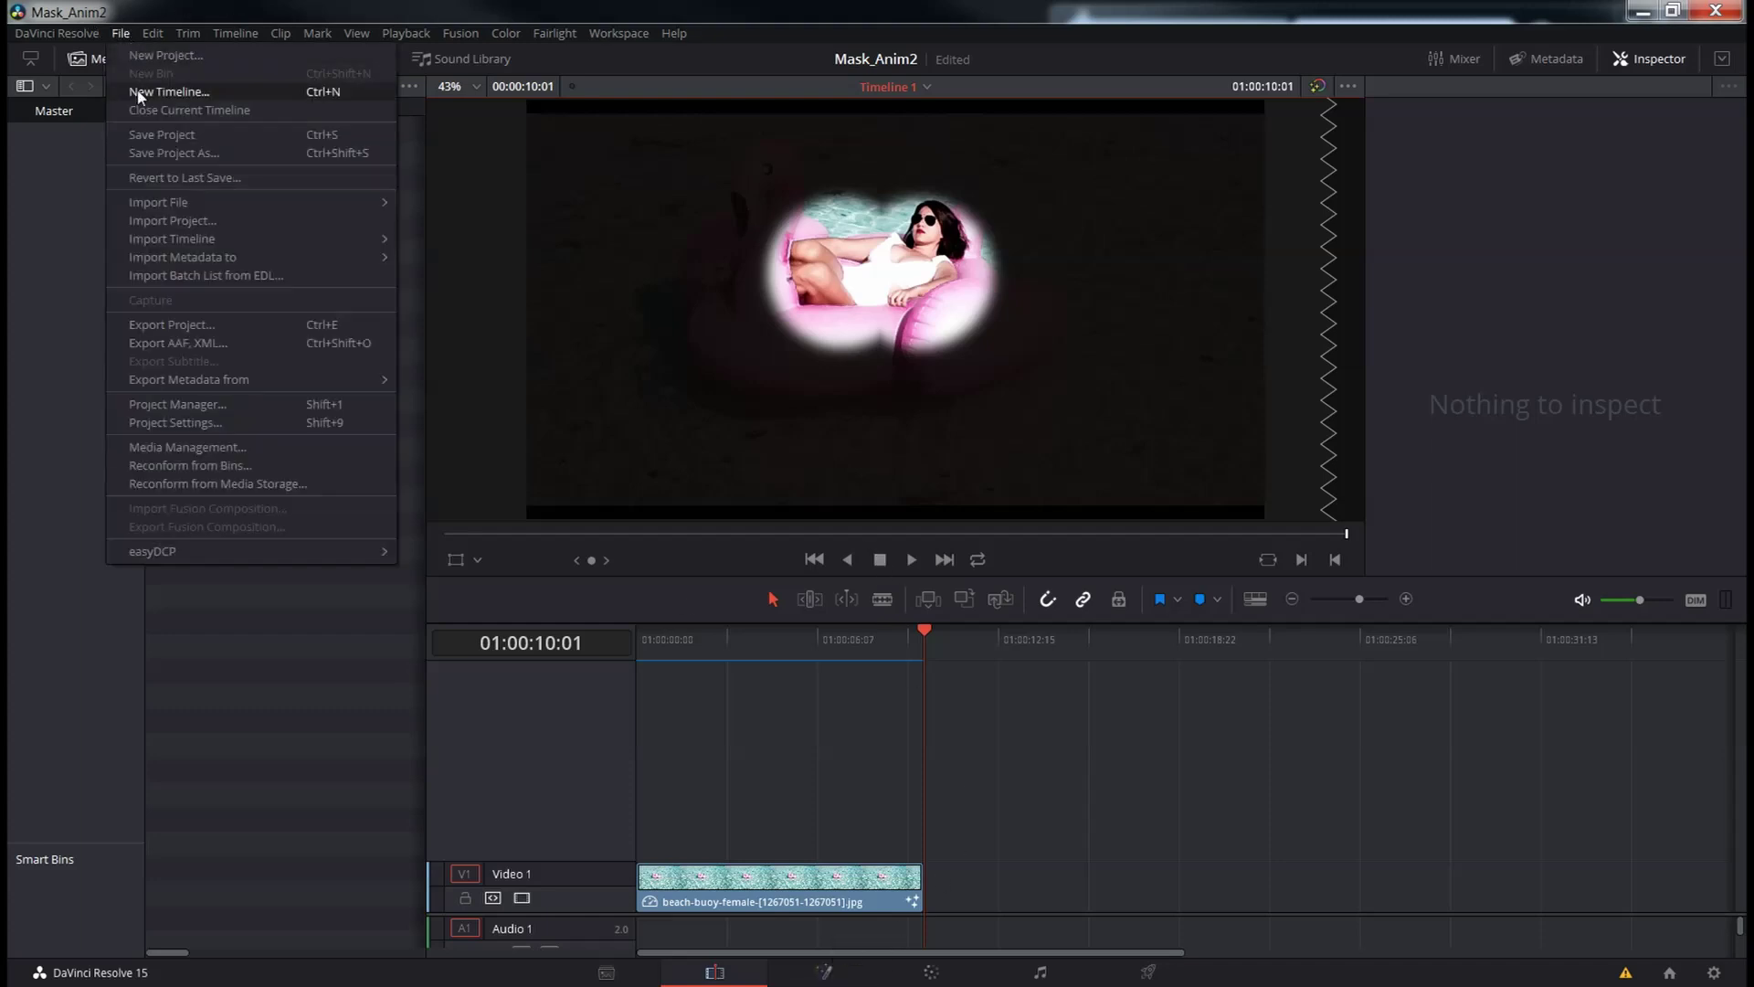
pyautogui.click(161, 136)
pyautogui.click(824, 972)
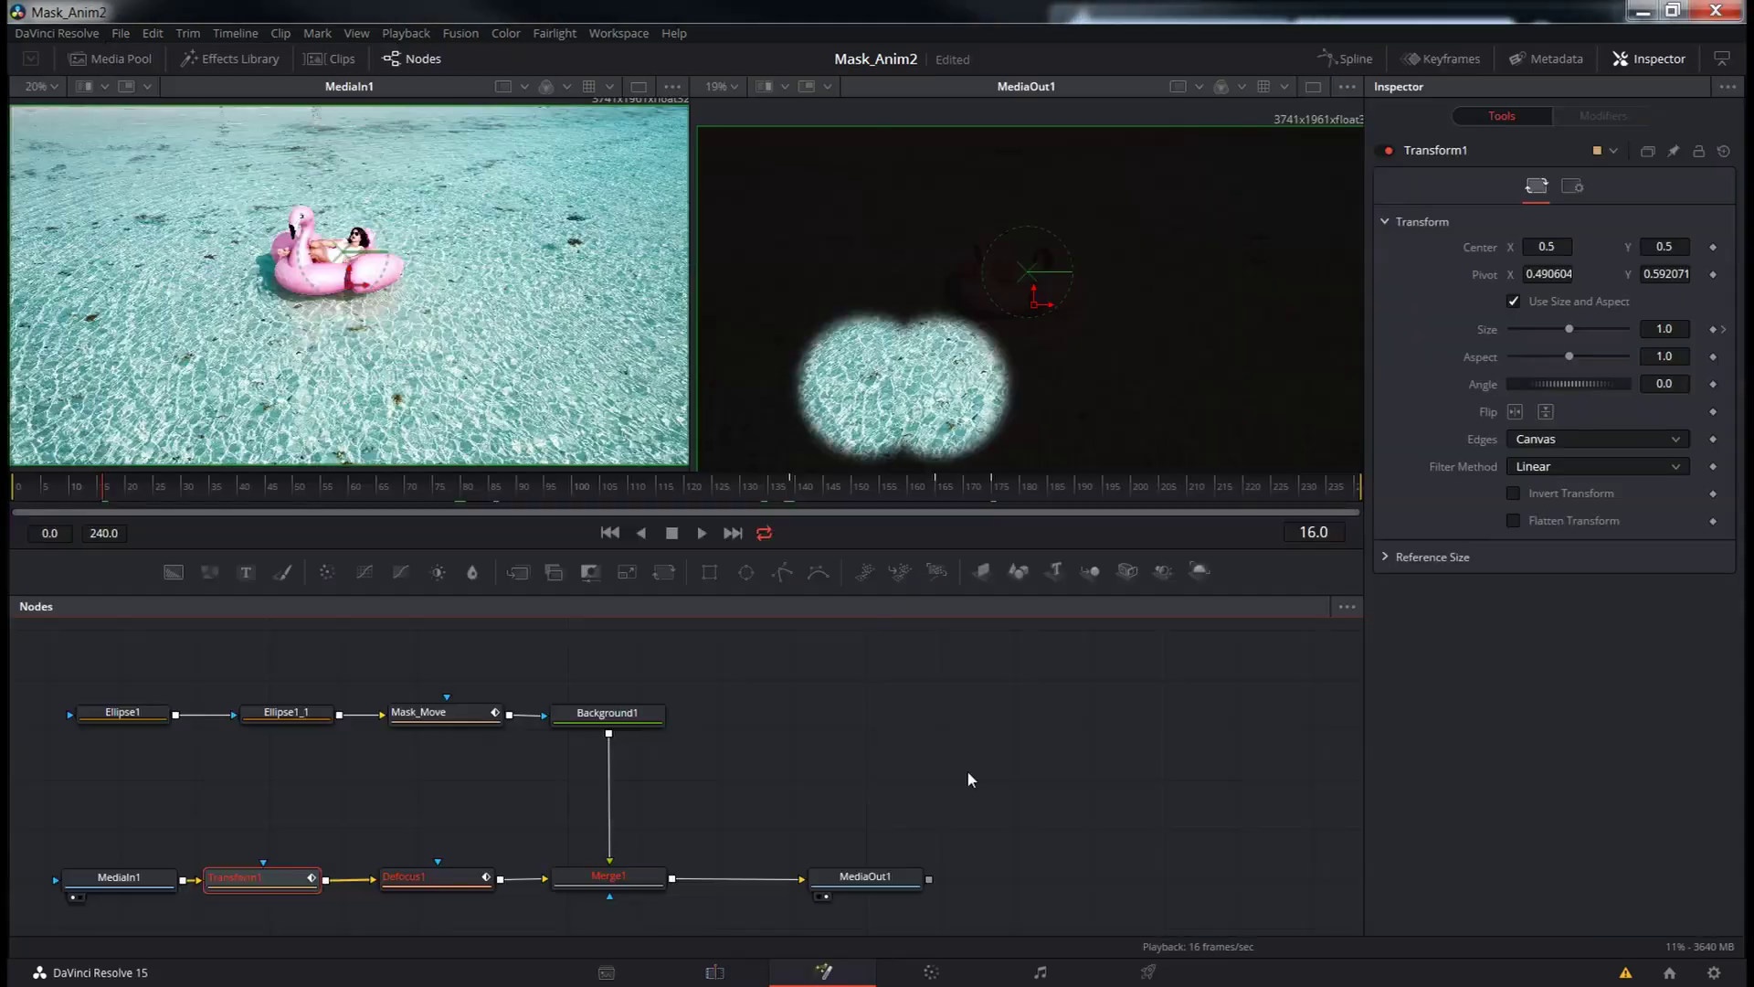
pyautogui.click(1443, 56)
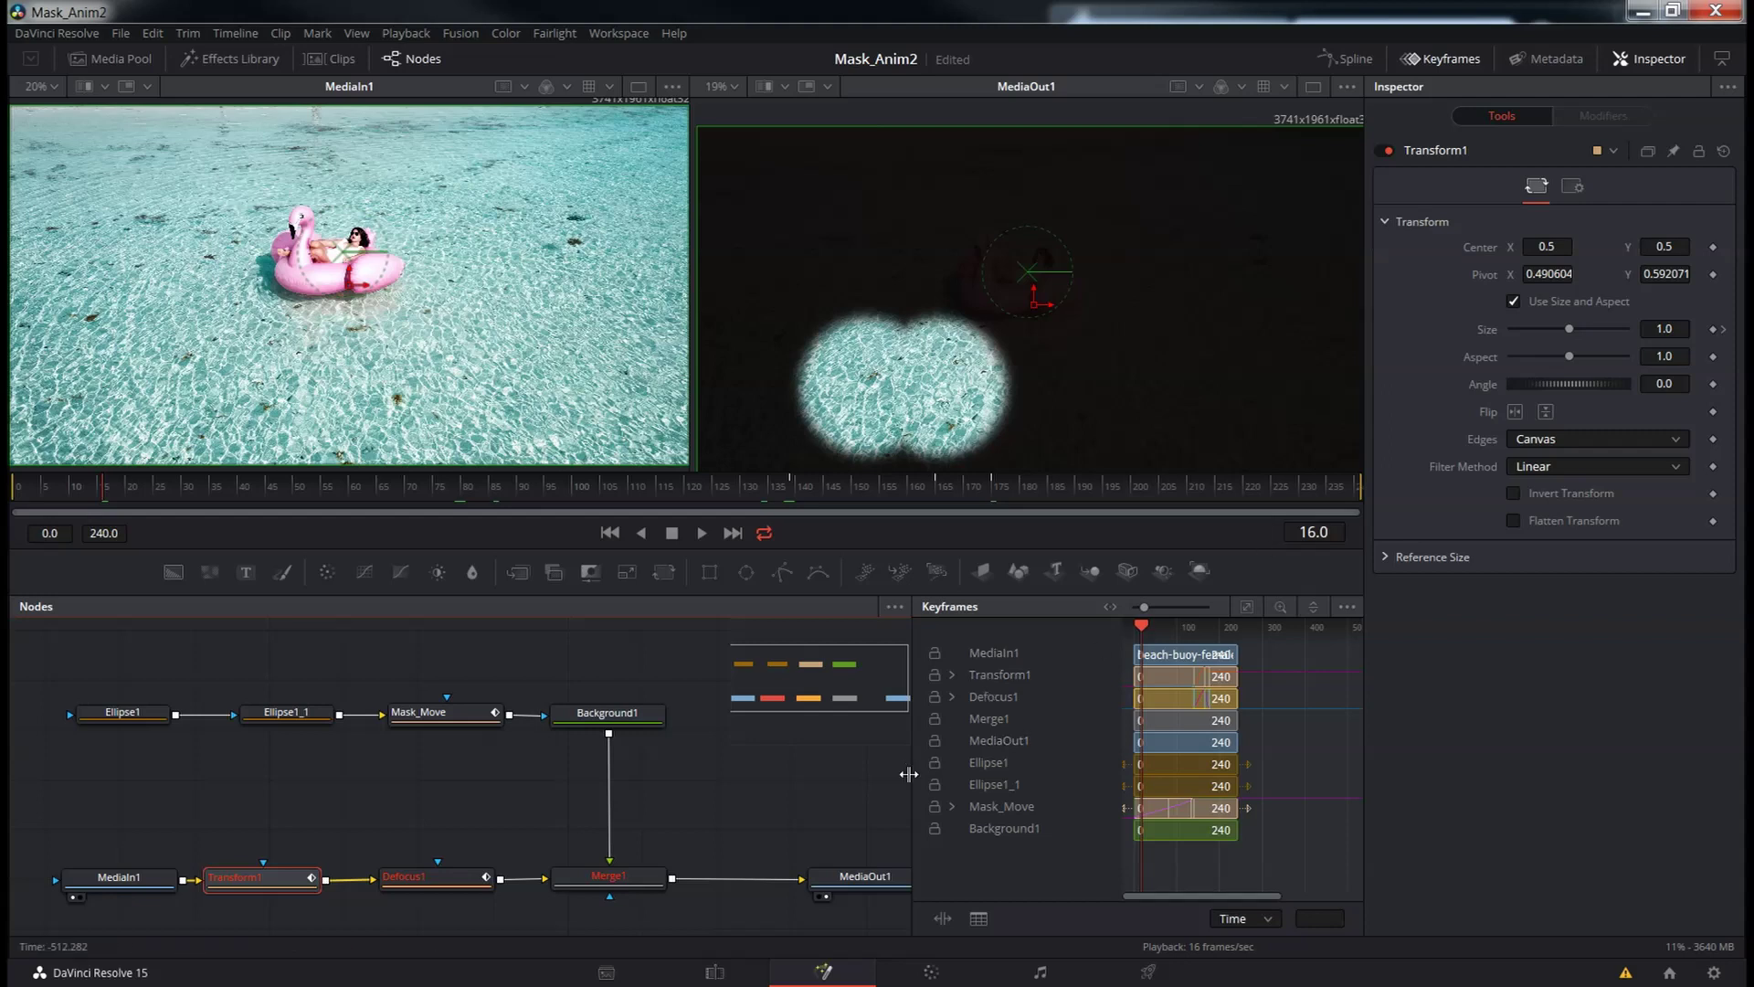
pyautogui.moveTo(909, 775); pyautogui.dragTo(112, 786)
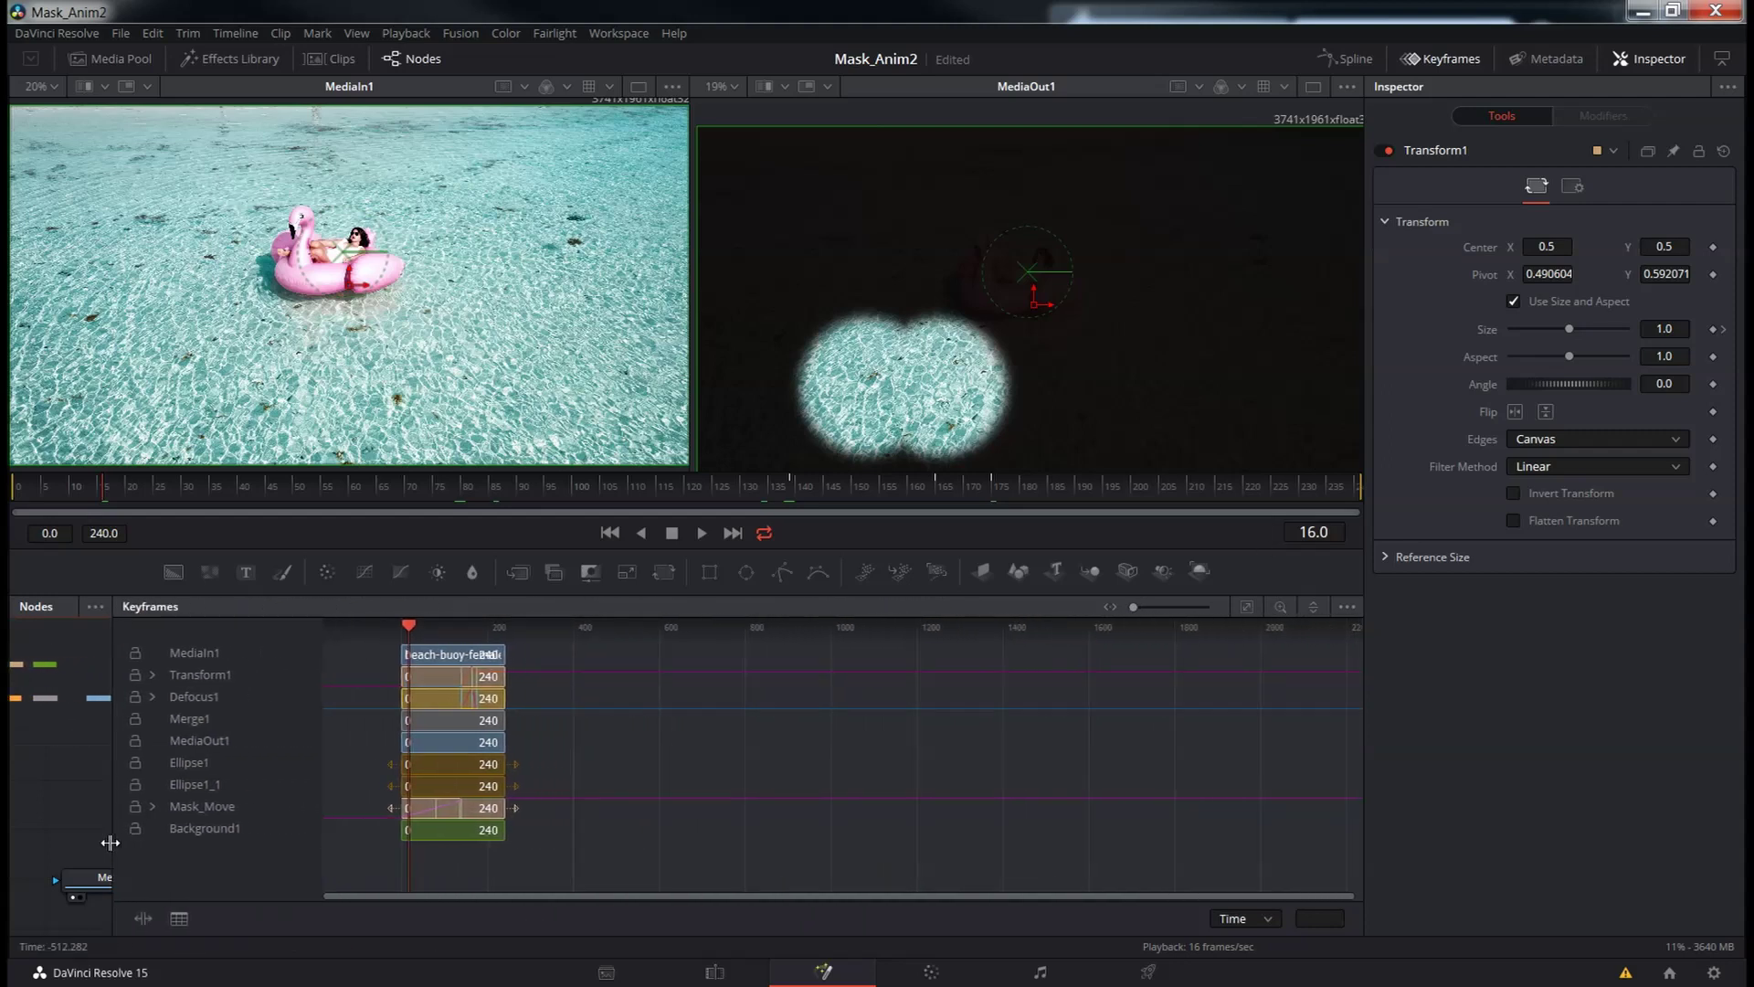
# Expand Transform1 and shift its Size keyframes about 4 frames later
pyautogui.scroll(3, 677, 754)
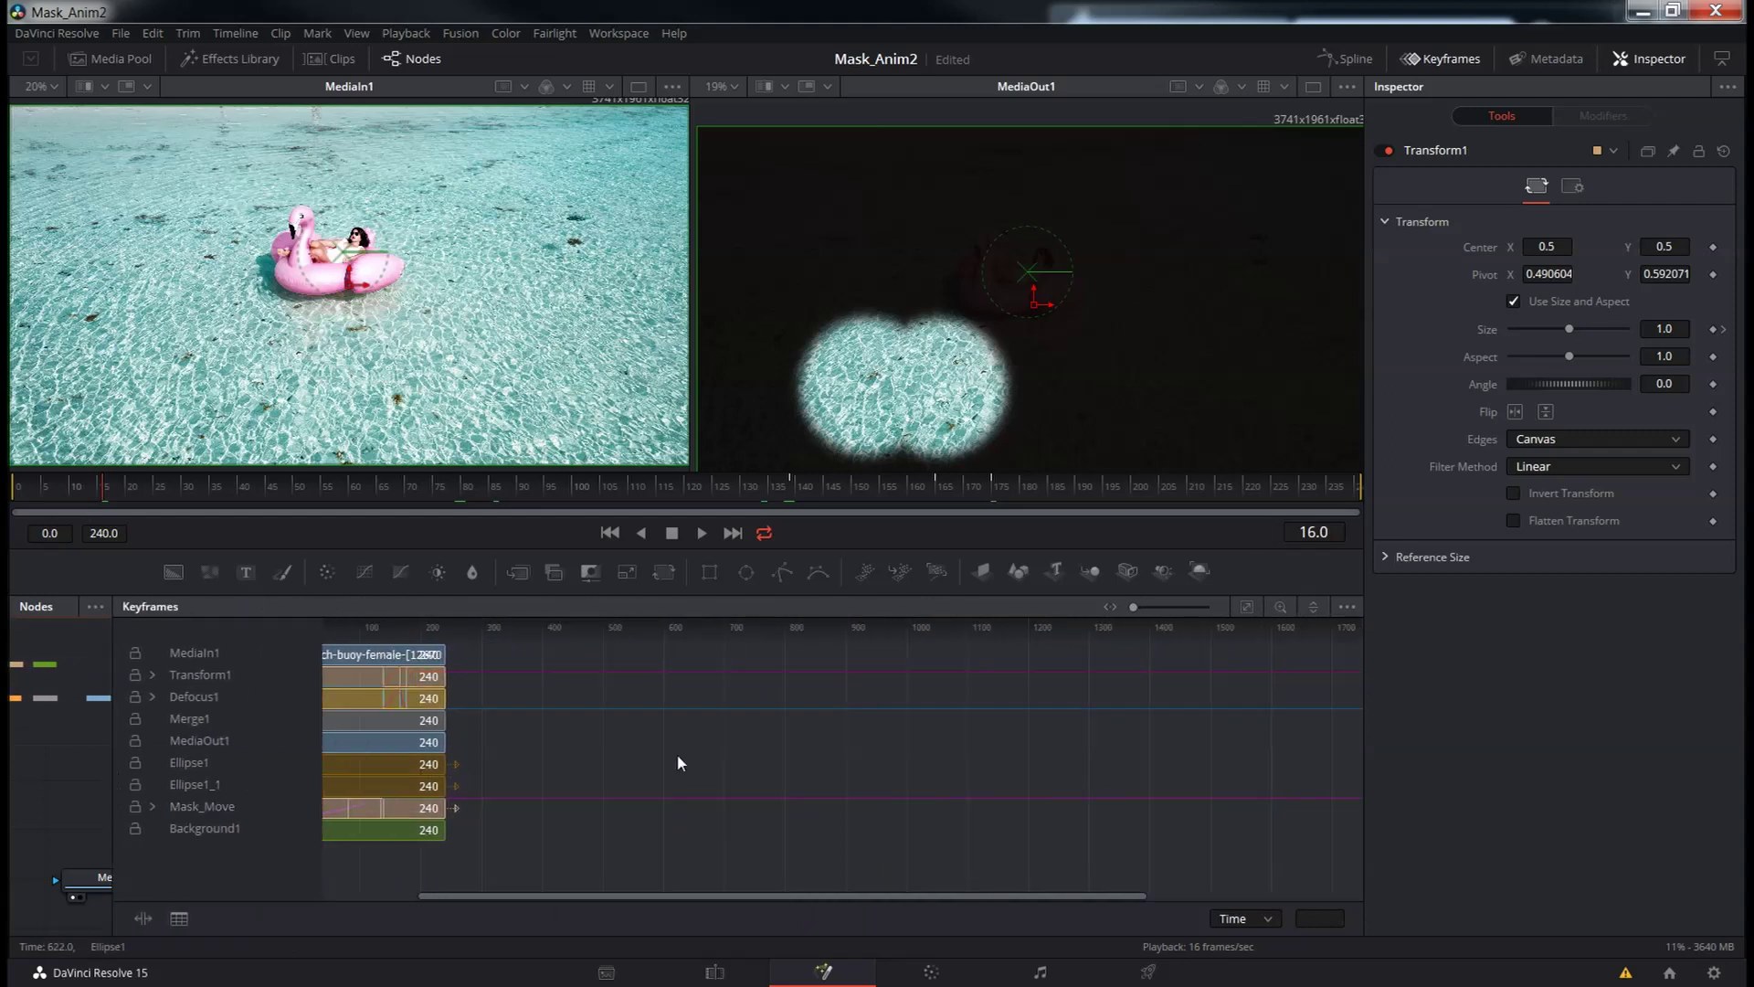
pyautogui.scroll(-3, 658, 766)
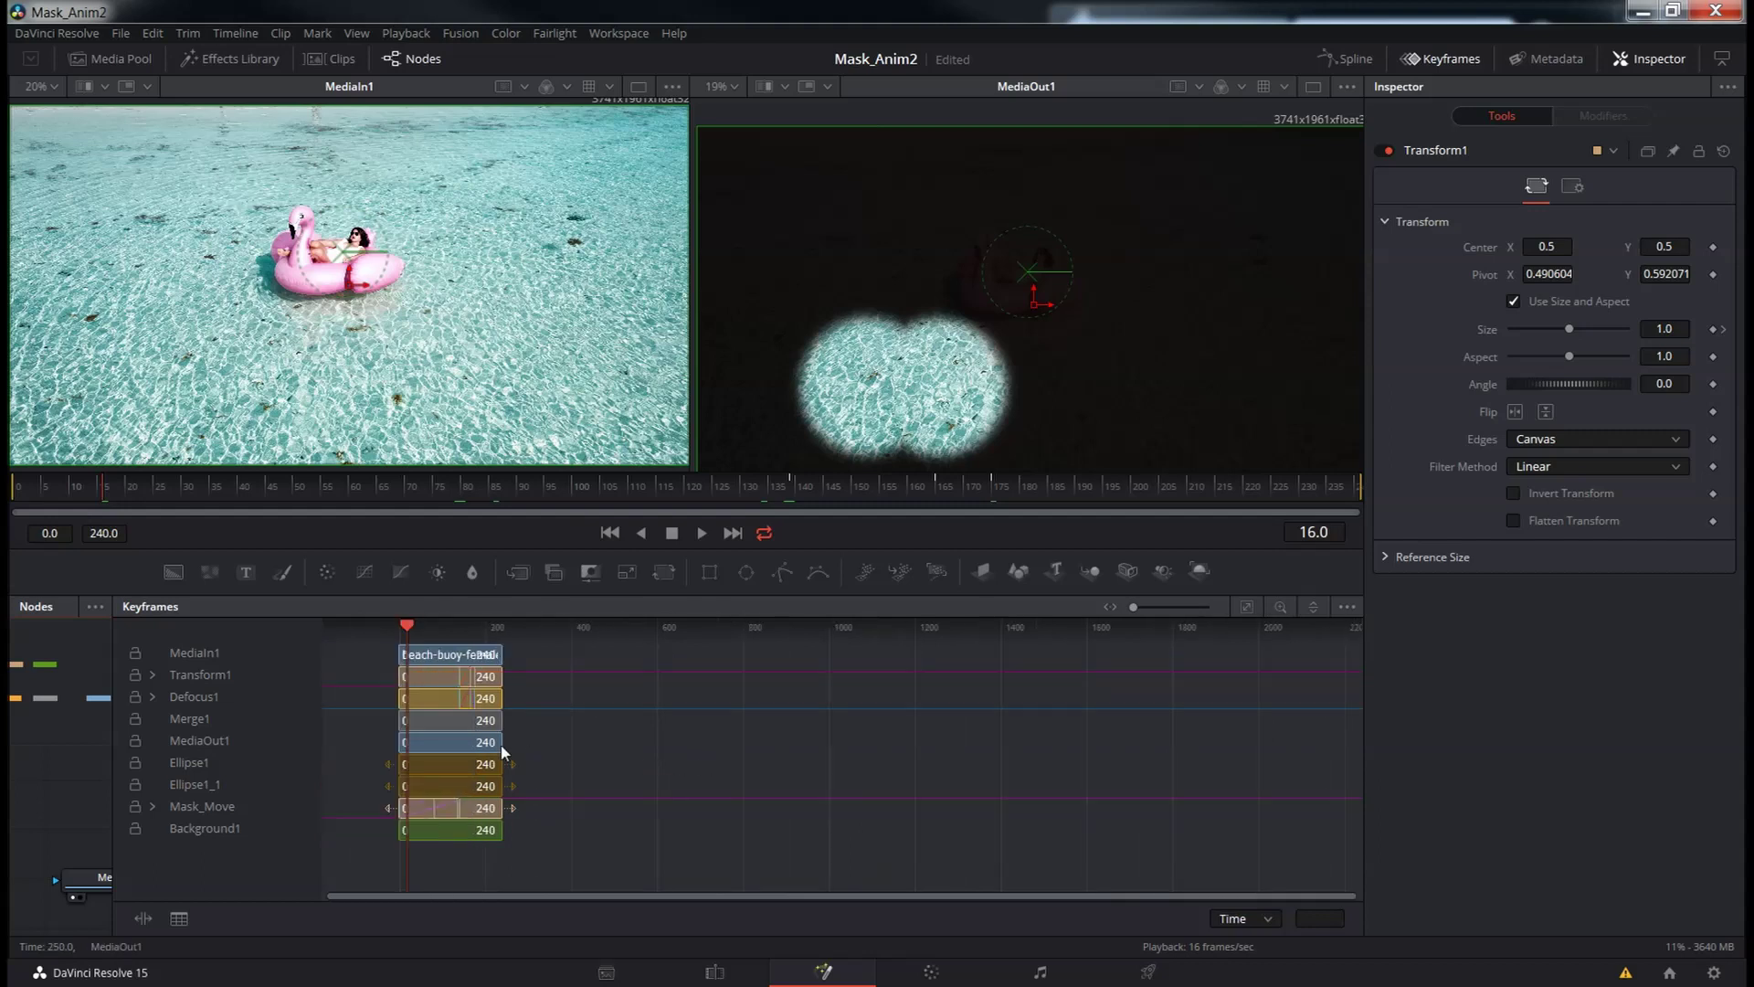
pyautogui.scroll(3, 447, 764)
pyautogui.scroll(5, 400, 767)
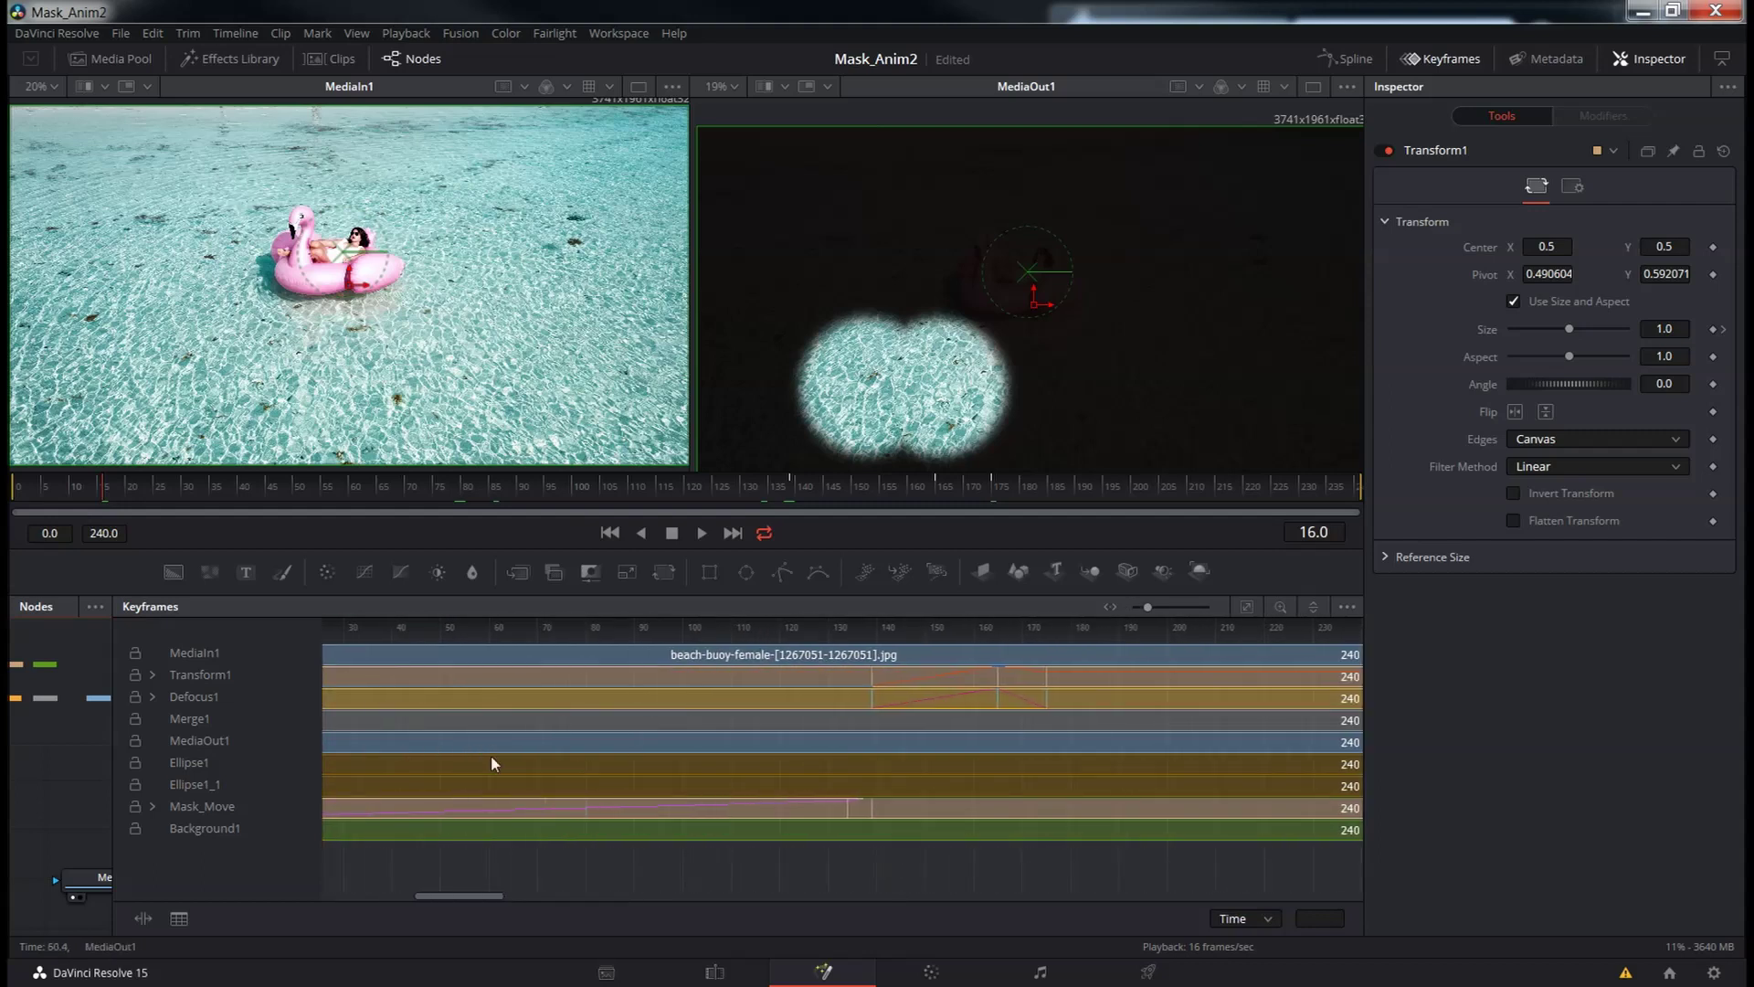
pyautogui.scroll(-1, 493, 759)
pyautogui.moveTo(540, 759)
pyautogui.mouseDown()
pyautogui.moveTo(673, 763)
pyautogui.moveTo(536, 755)
pyautogui.mouseUp()
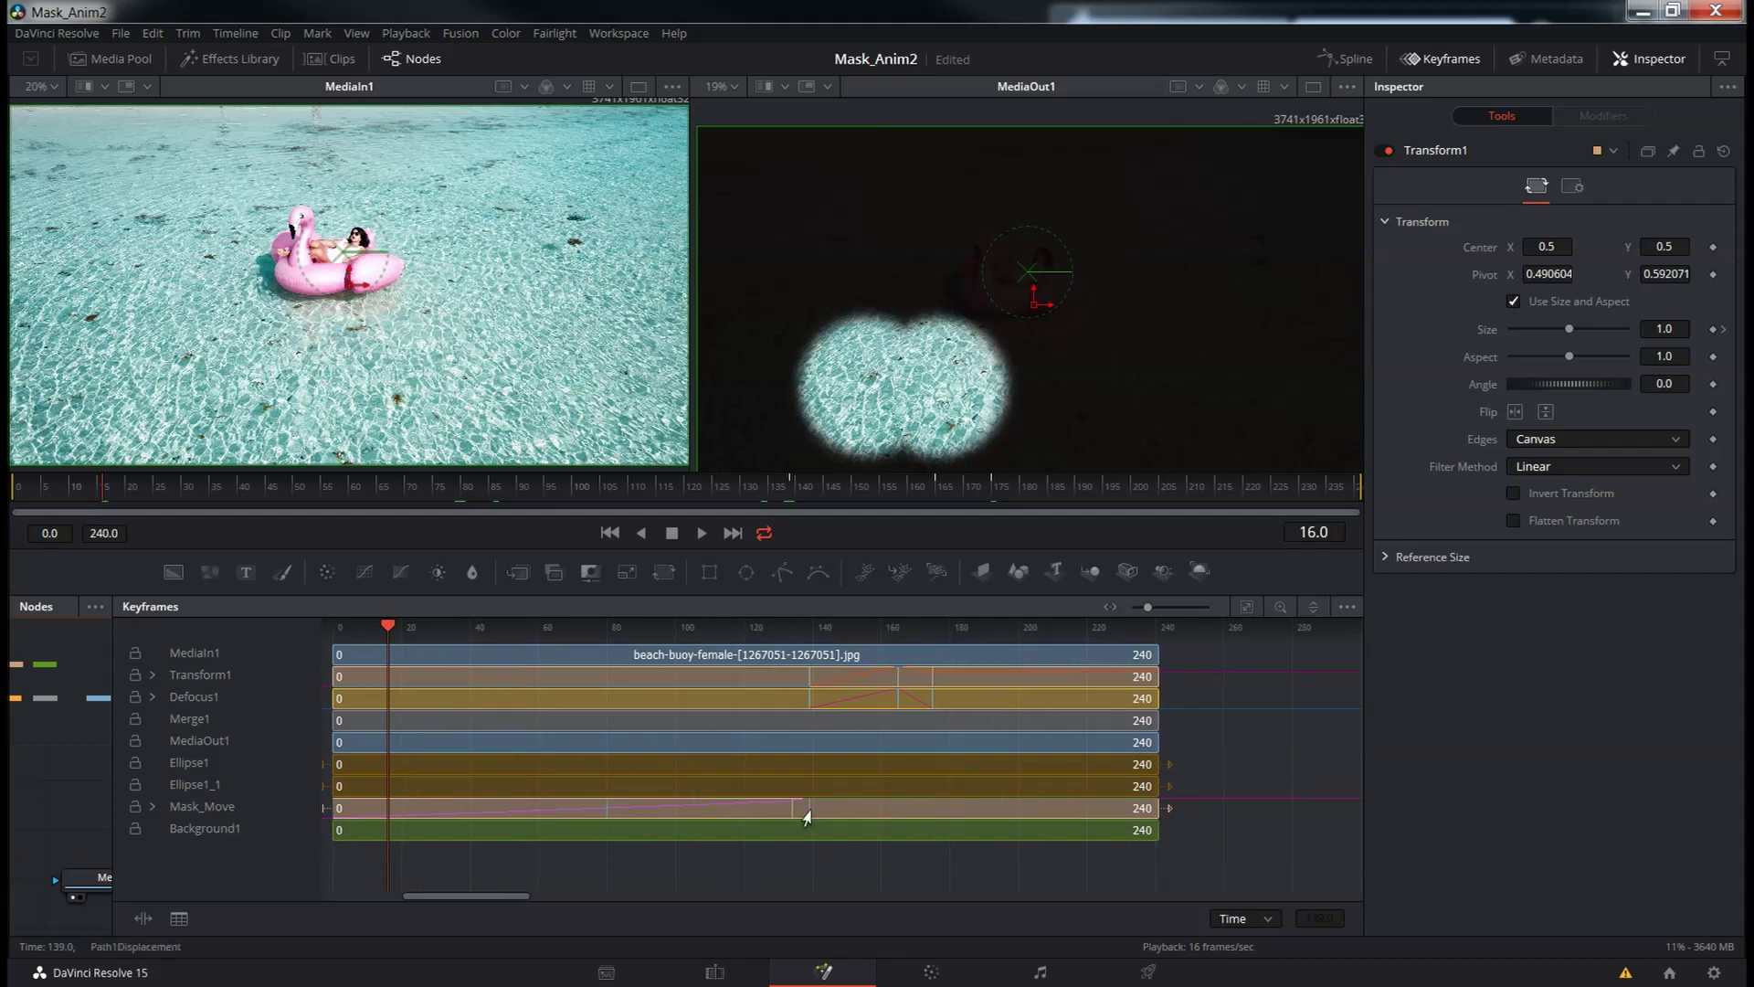
pyautogui.click(797, 681)
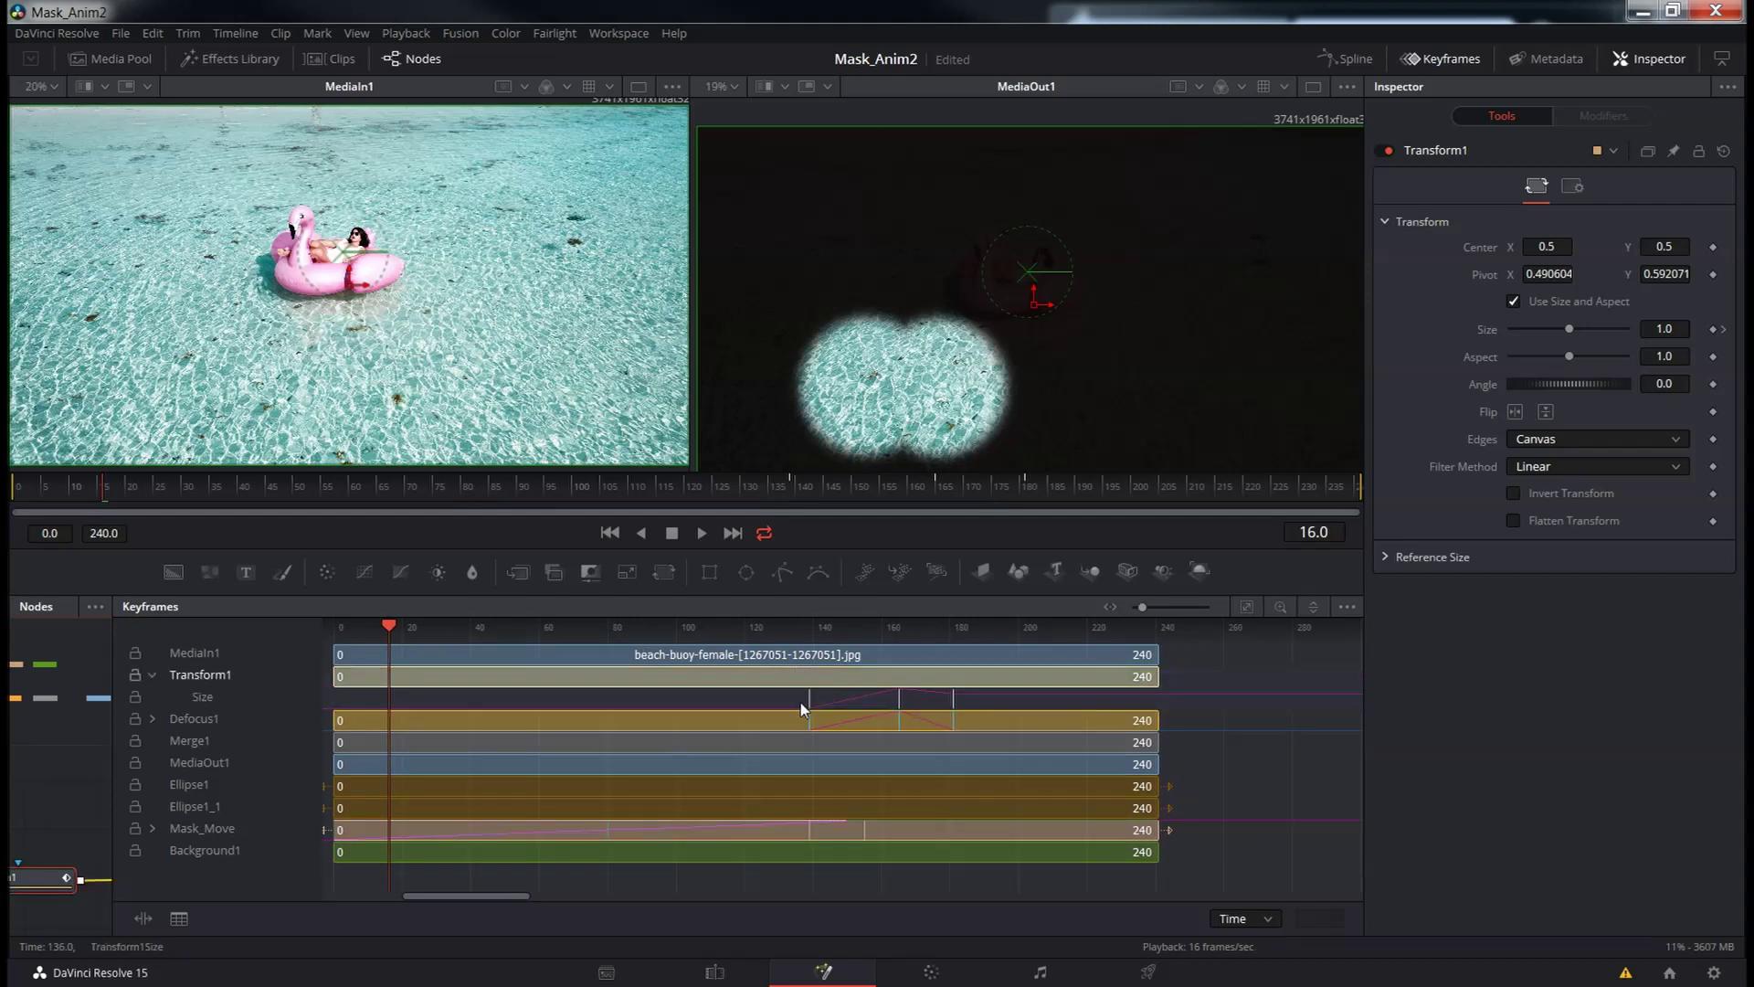
pyautogui.click(206, 699)
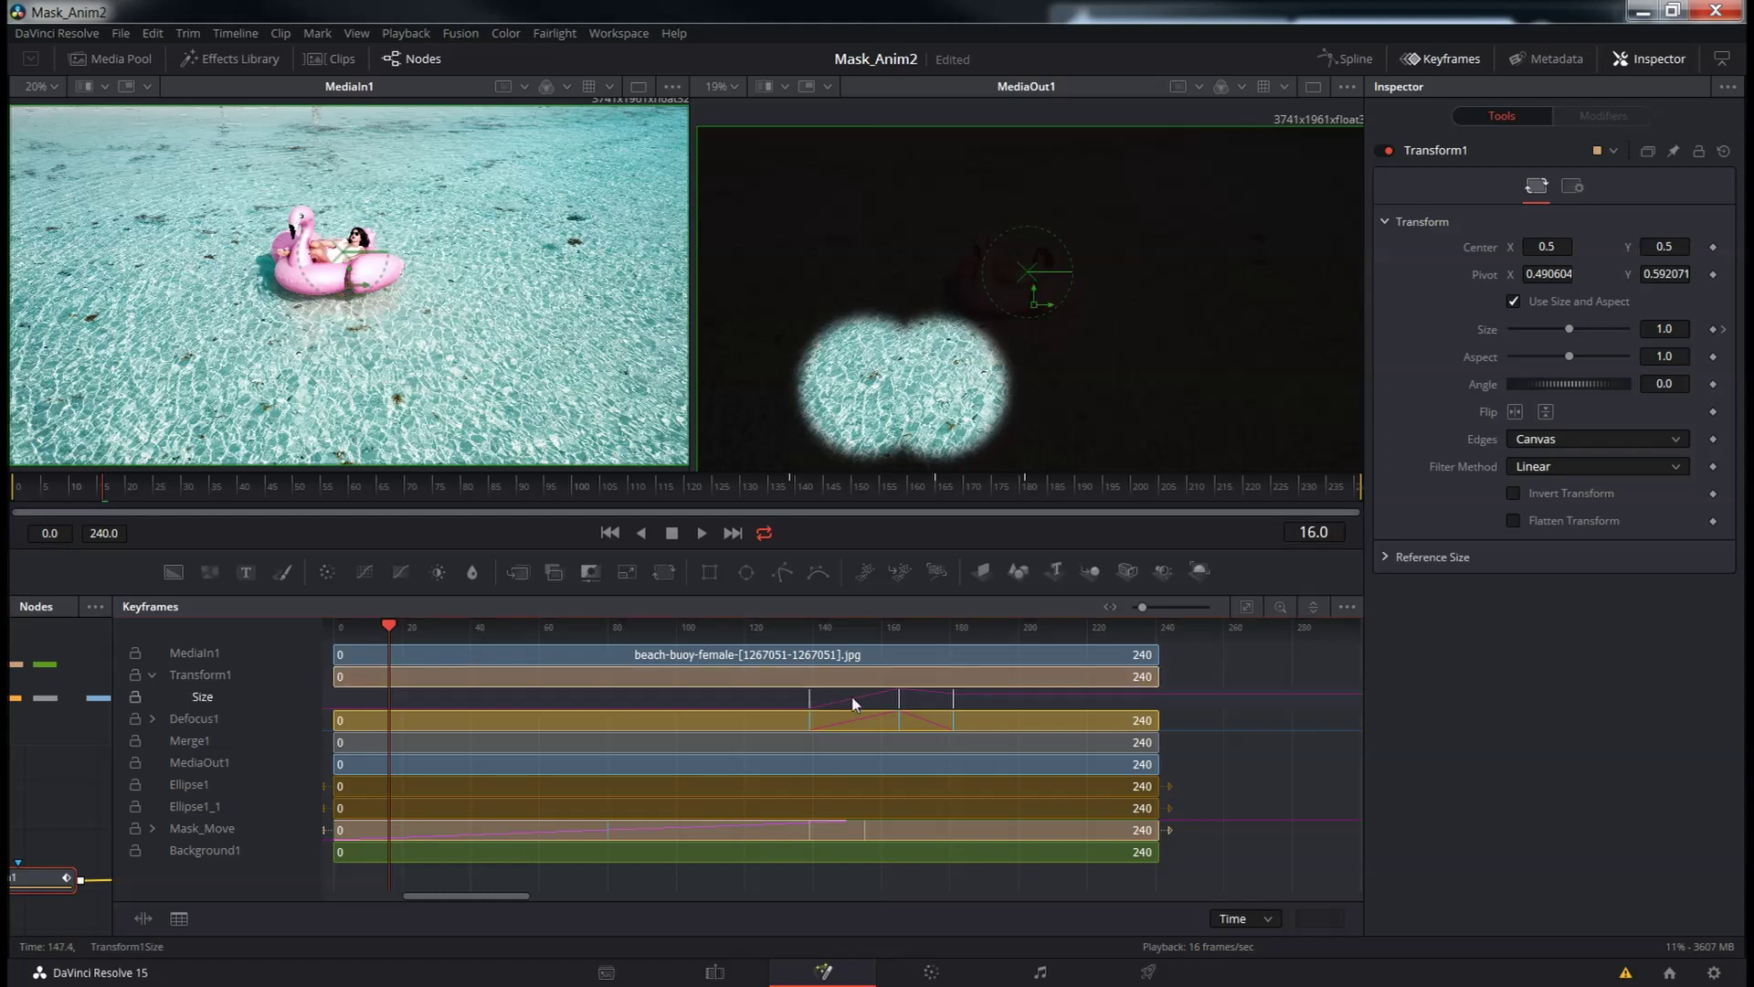
pyautogui.moveTo(807, 700); pyautogui.dragTo(864, 700)
# Expand Defocus1 and line up its DefocusSize keyframes with the Size keys
pyautogui.click(777, 723)
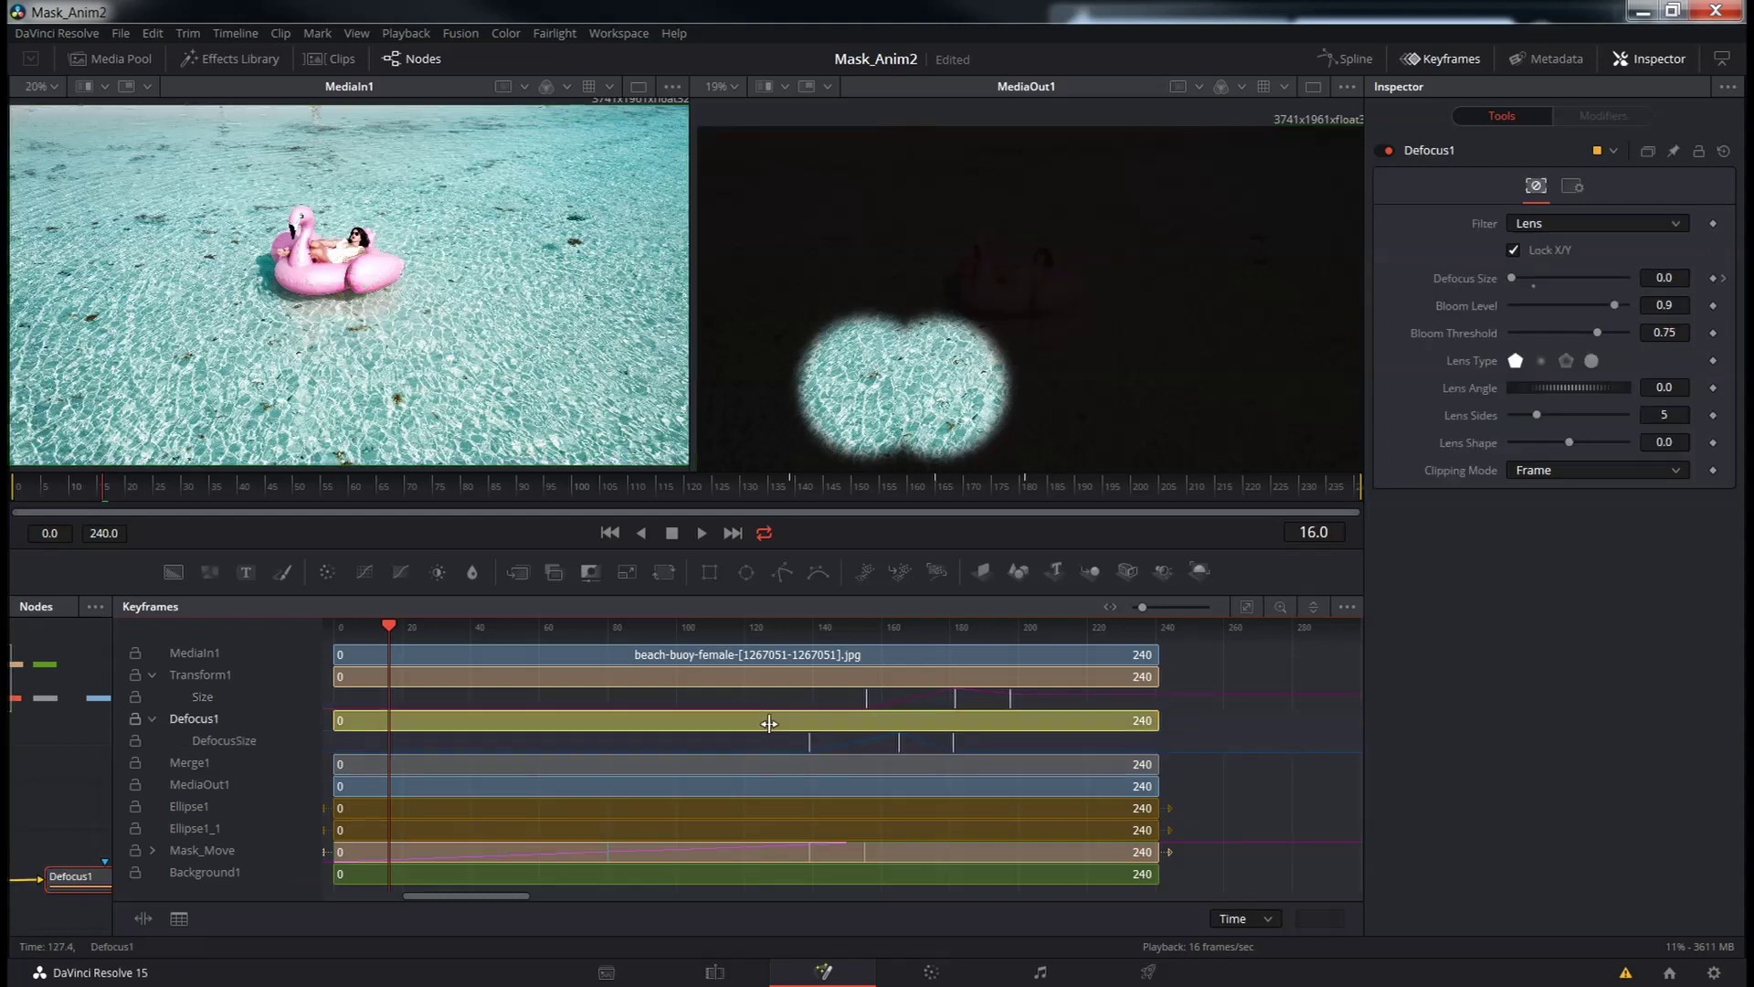
pyautogui.moveTo(808, 743); pyautogui.dragTo(966, 700)
pyautogui.click(955, 698)
# Switch to the Edit page to play back the binocular zoom onto the woman on the flamingo
pyautogui.click(715, 974)
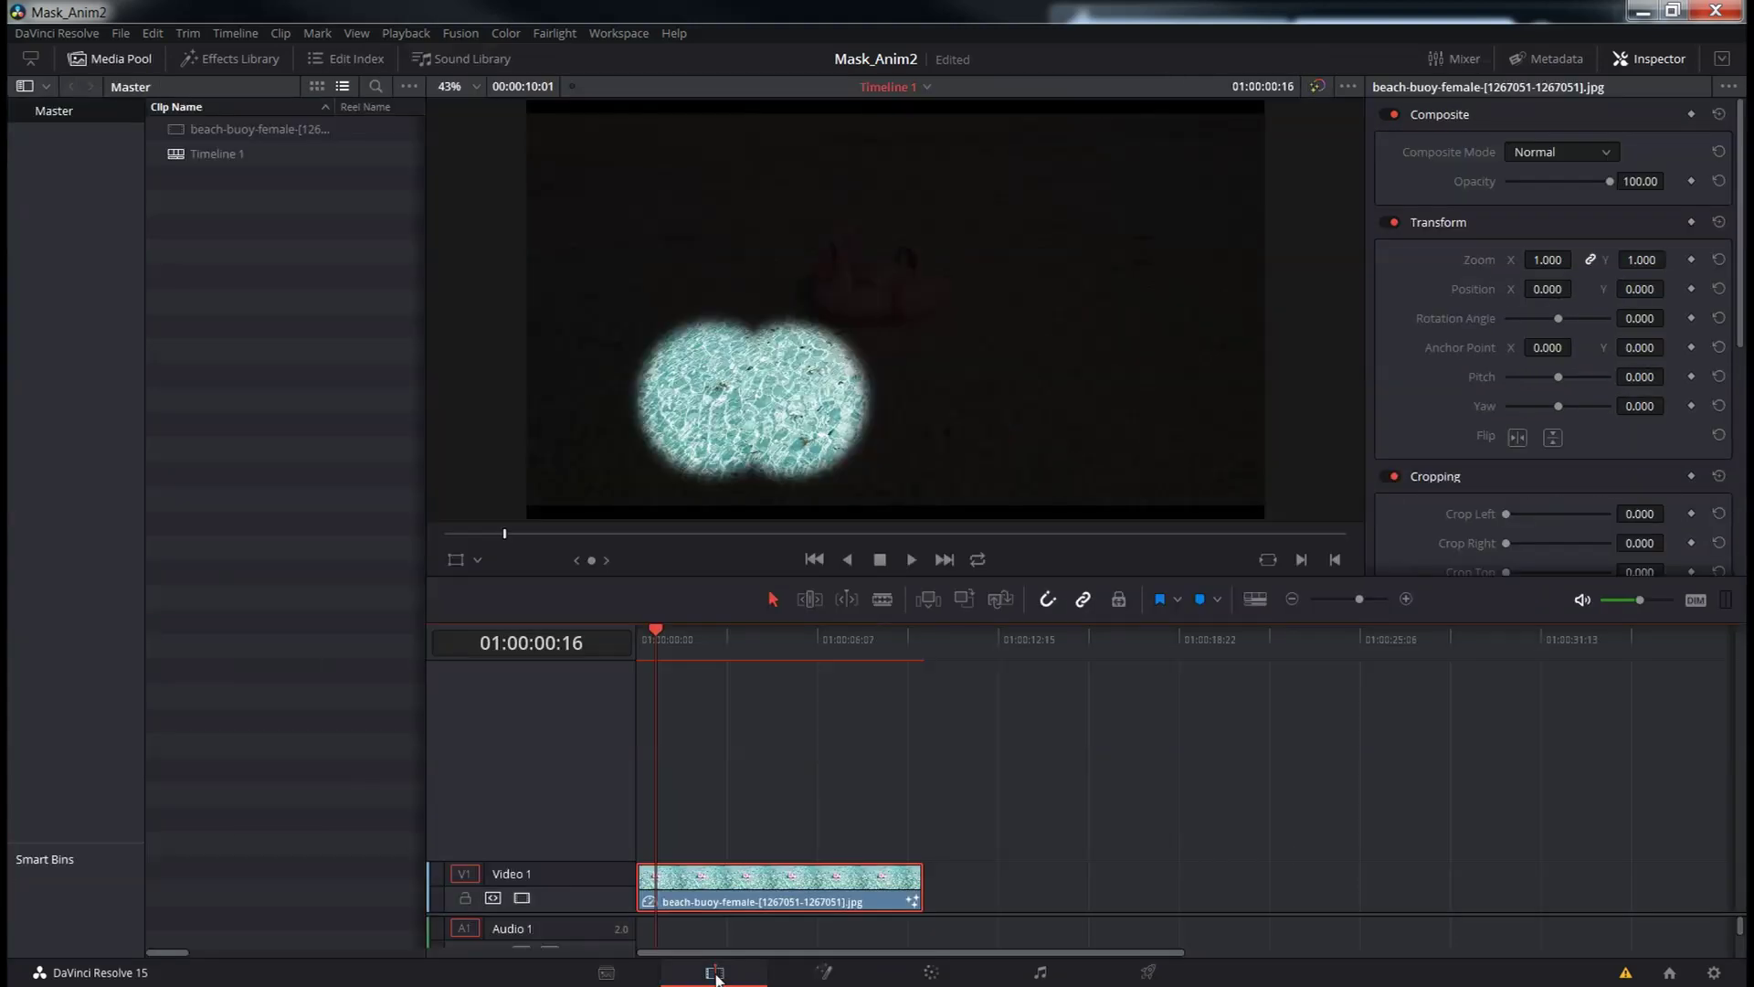